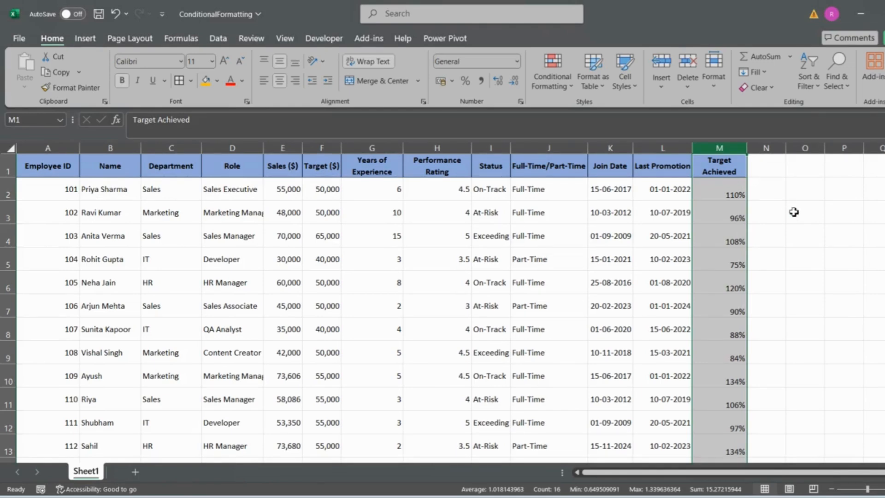
Step: Turn on filters for the table and filter Target Achieved to values less than or equal to 95%
click(723, 172)
key(ctrl+shift+l)
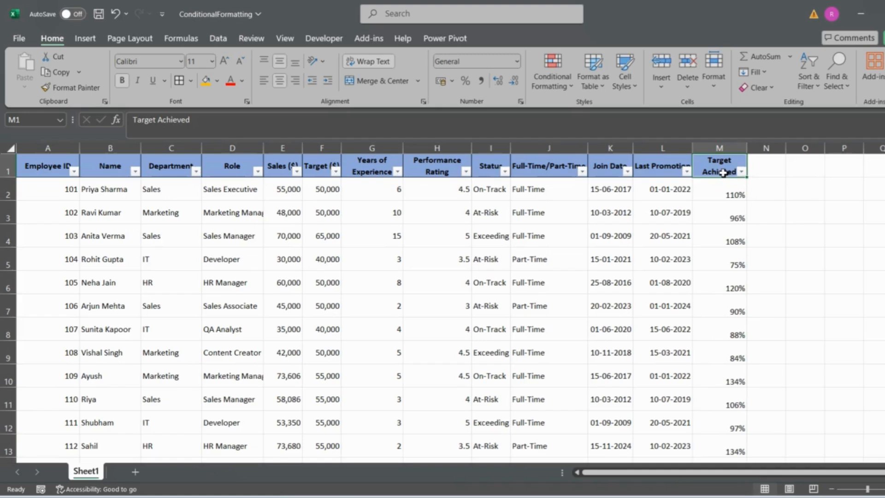
click(742, 172)
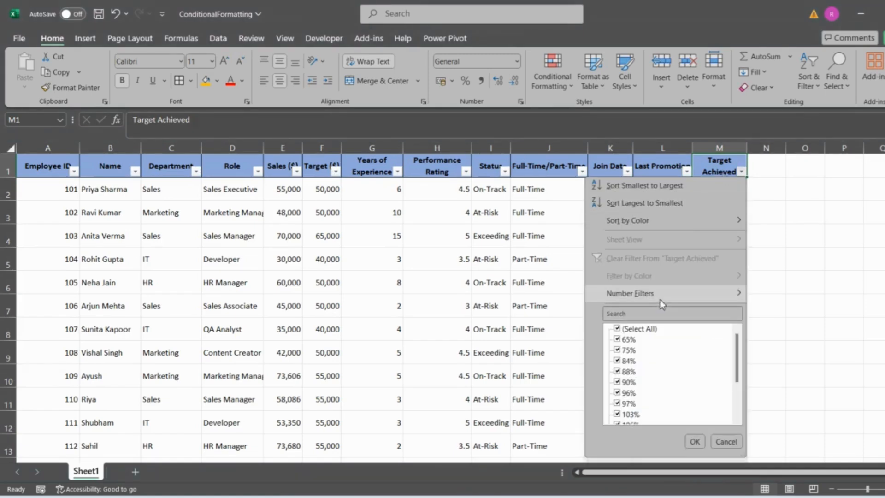
mouse_move(660, 297)
click(803, 383)
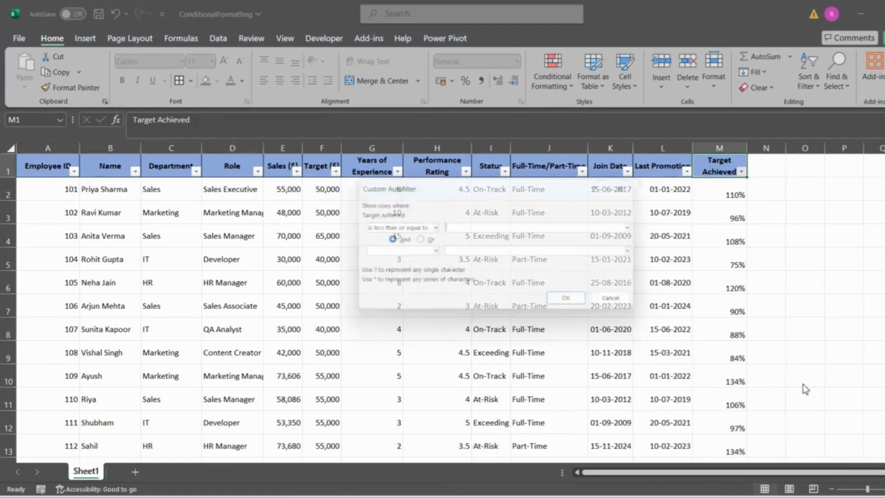
text(95%)
key(Return)
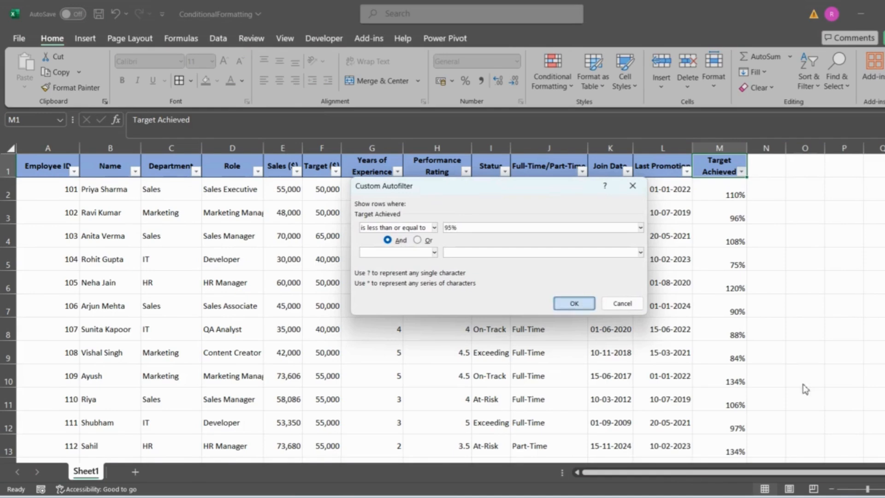
Step: Fill the filtered Target Achieved cells with orange and remove the filters from the table
drag(720, 196, 728, 288)
click(205, 86)
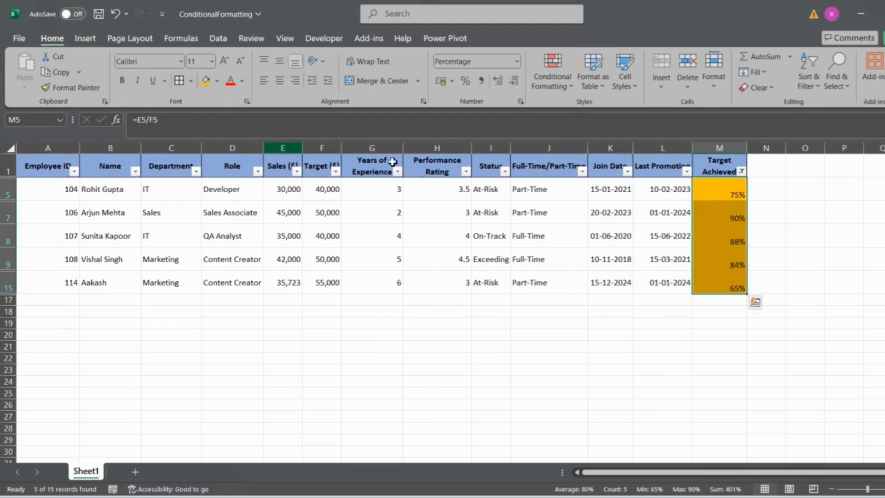
click(712, 172)
key(ctrl+shift+l)
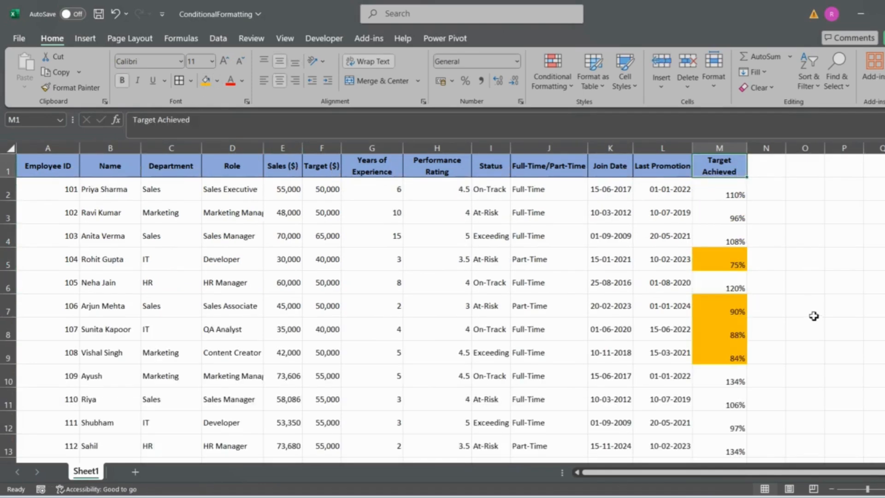
scroll(815, 317, down, 1)
scroll(815, 319, up, 1)
Step: Set the Sales value in cell E9 to 52000 and check that row's Target Achieved cell
click(4, 355)
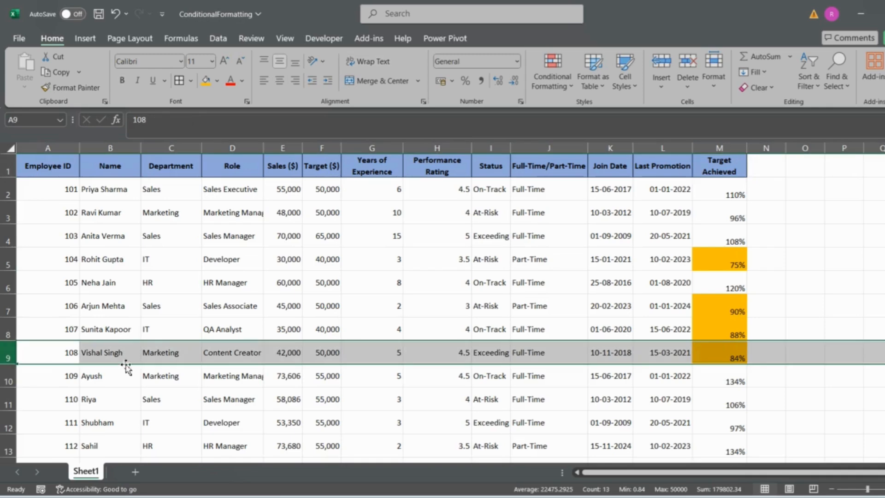
click(286, 359)
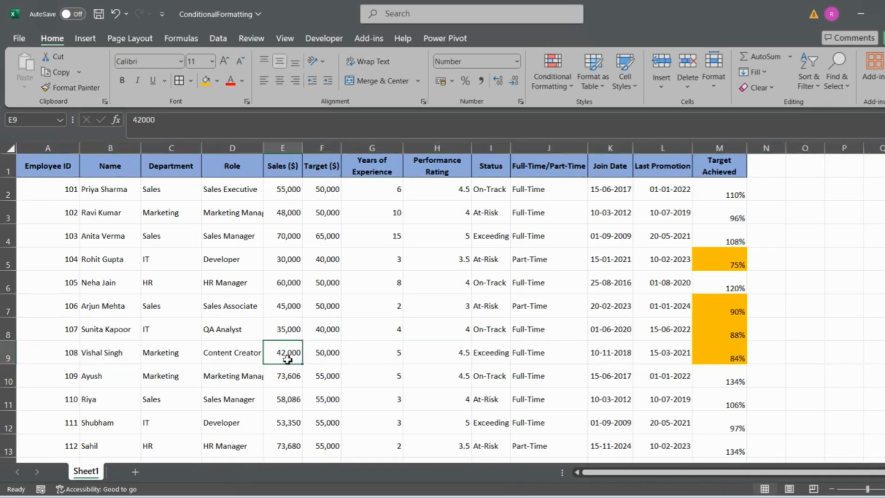
double_click(284, 352)
key(BackSpace)
text(5)
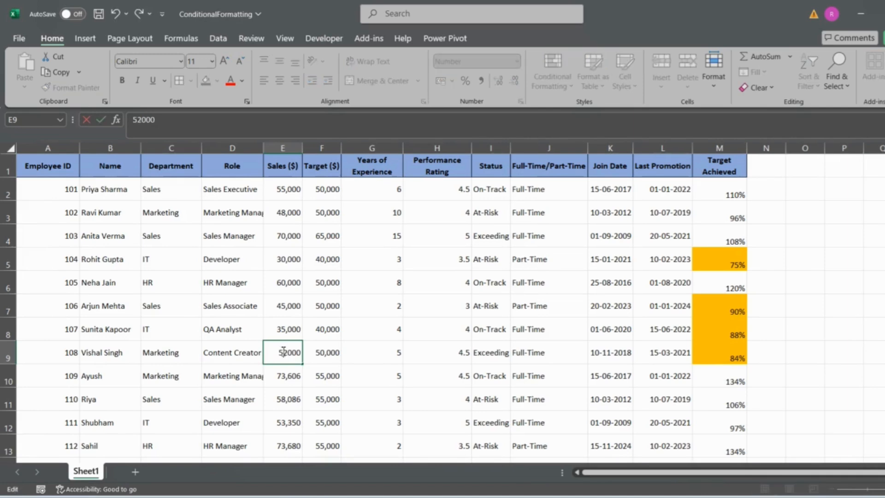
key(Return)
click(272, 343)
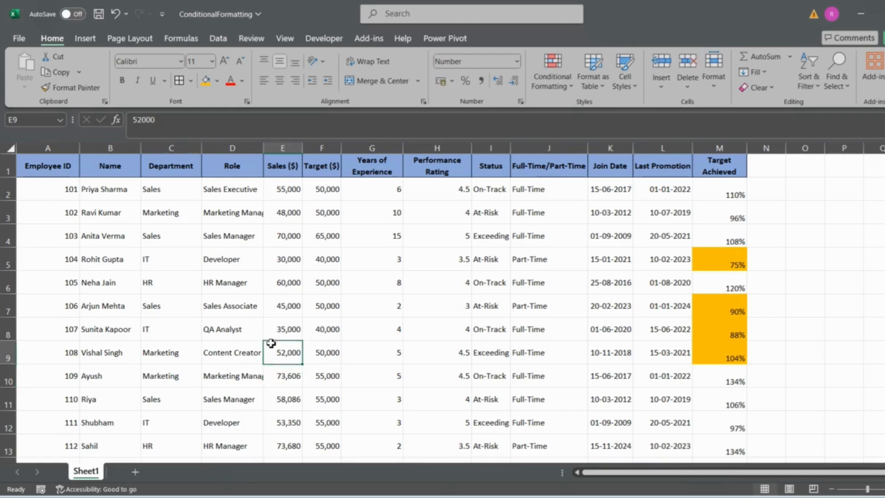
key(shift+space)
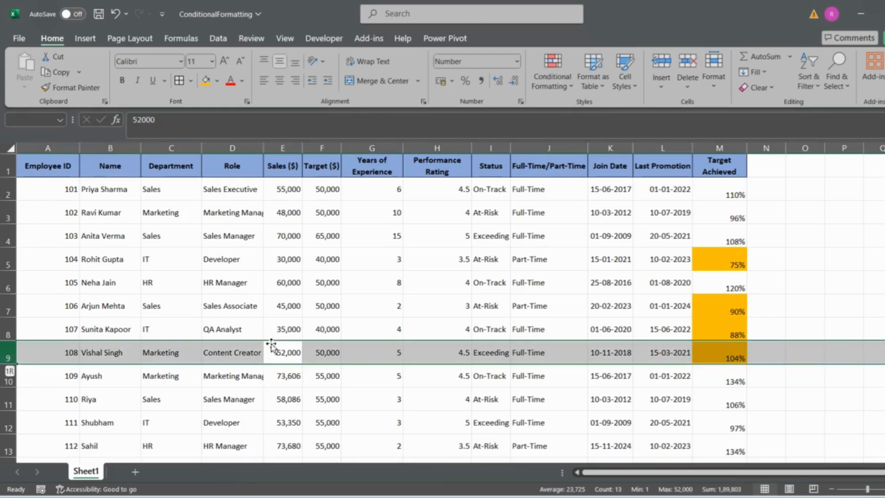
click(717, 350)
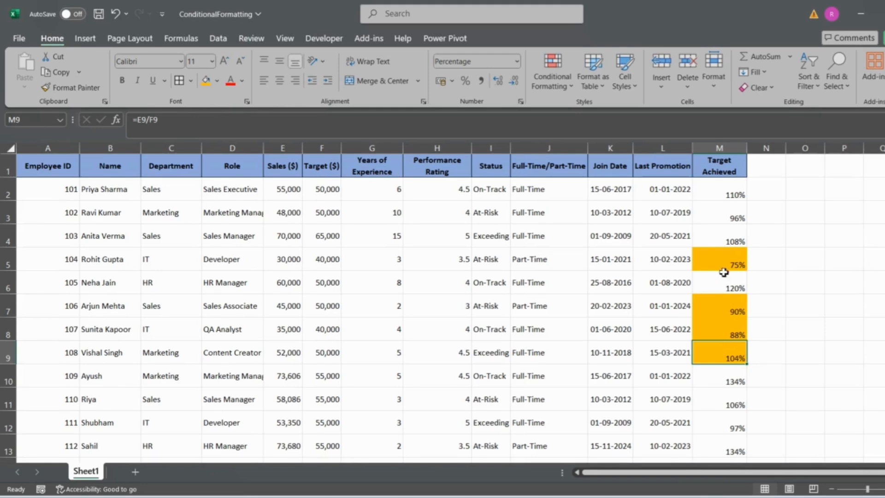
Step: Undo the Sales edit in E9, the filter removal and the orange fill in the Target Achieved column
right_click(715, 185)
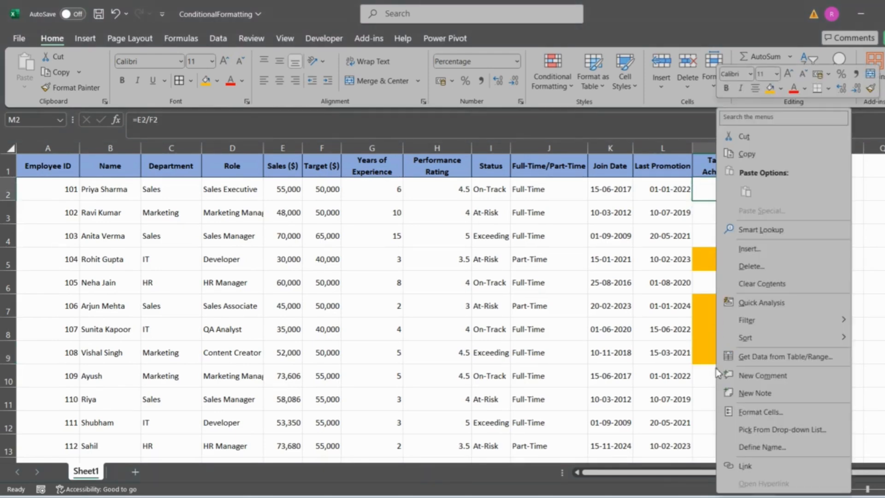
click(698, 300)
drag(727, 192, 721, 391)
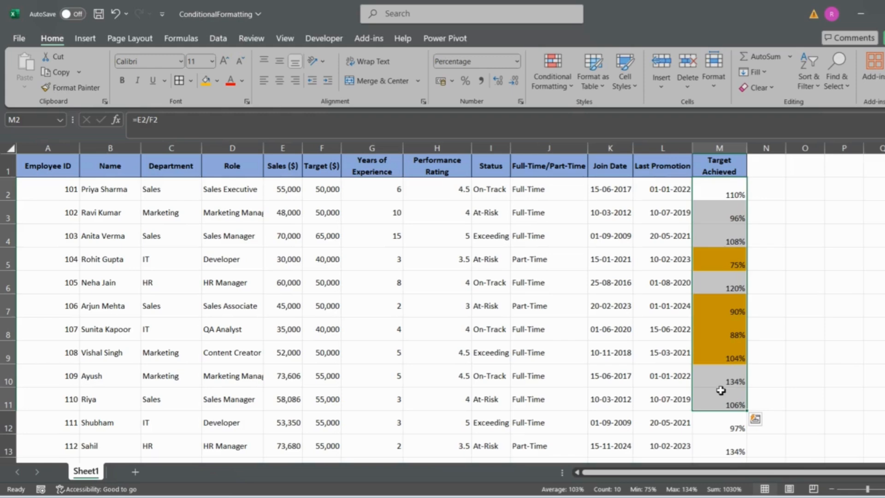
key(ctrl+z)
key(ctrl+z)
key(ctrl+z)
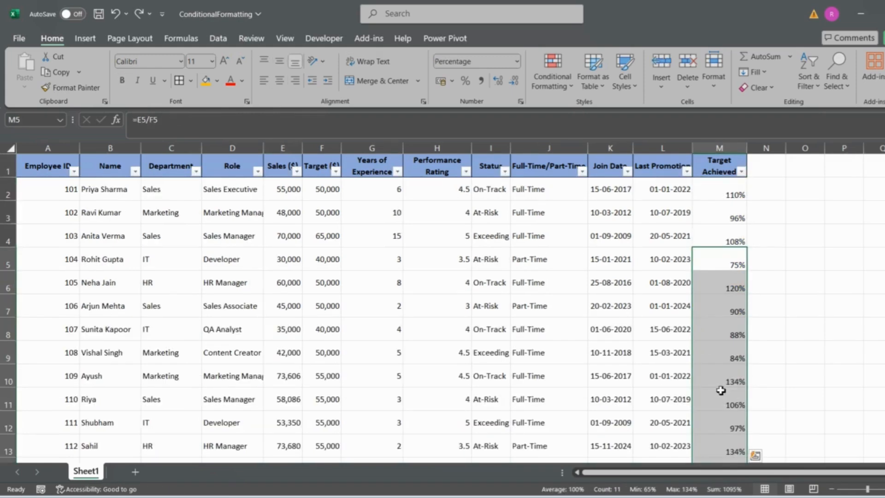
Step: Examine the conditional formatting rule types for the Target Achieved and Status columns, including Icon Sets and Highlight Cells Rules
click(717, 193)
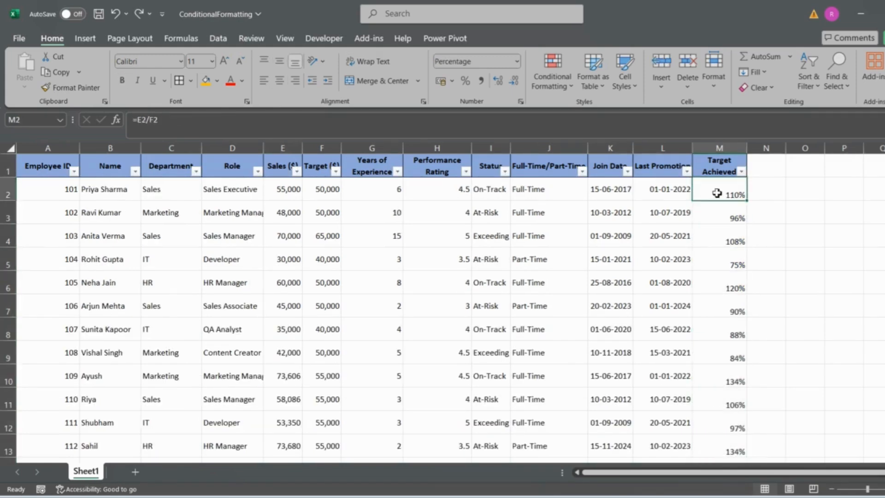
key(ctrl+shift+Down)
scroll(717, 191, up, 1)
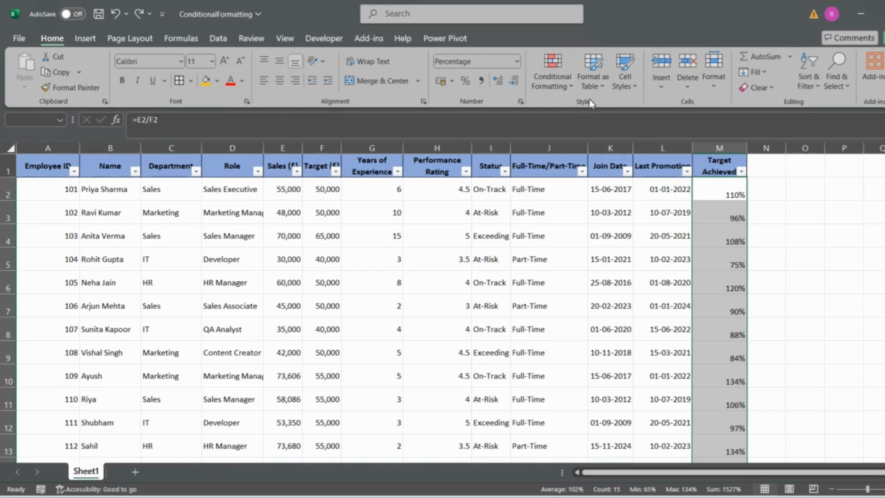
click(549, 82)
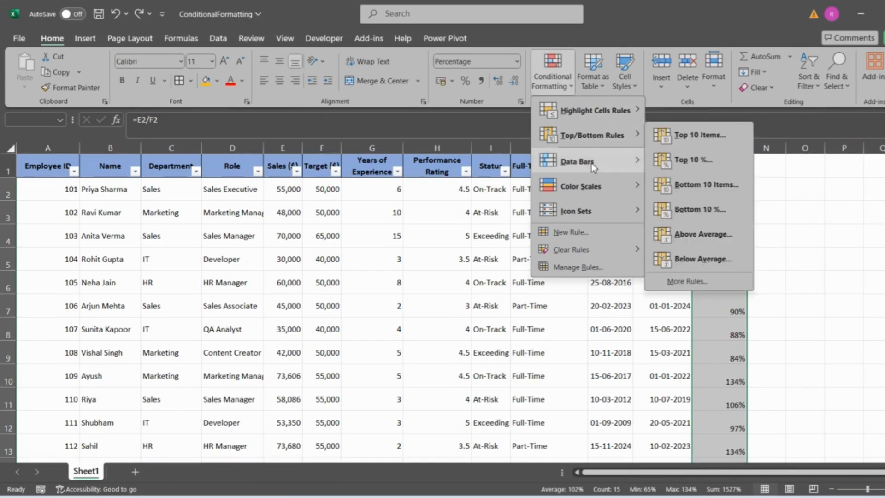
mouse_move(595, 210)
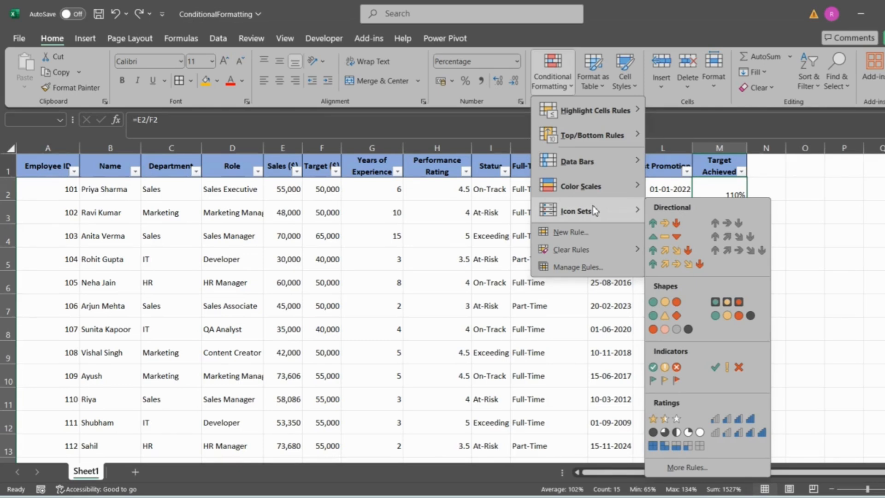
mouse_move(589, 114)
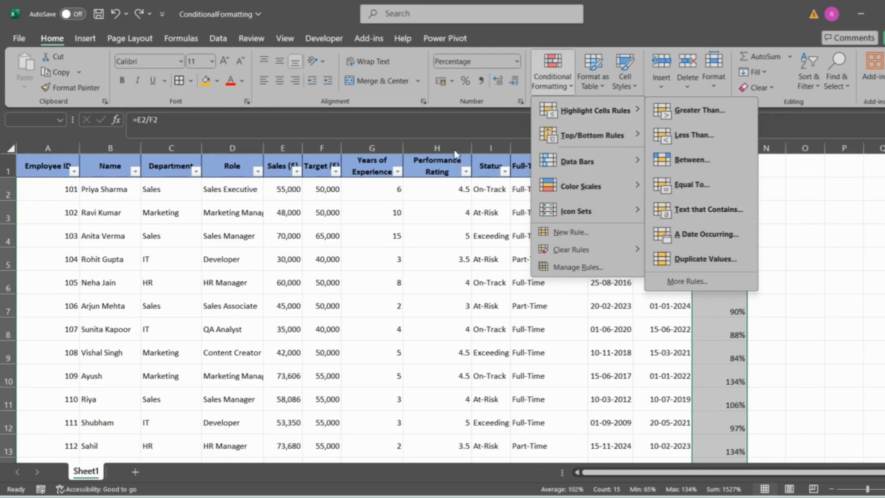
click(491, 148)
click(491, 149)
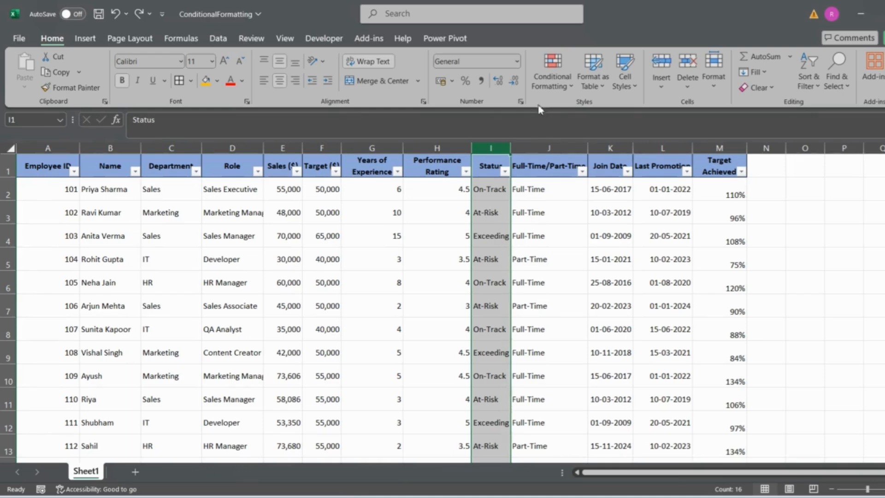
click(553, 92)
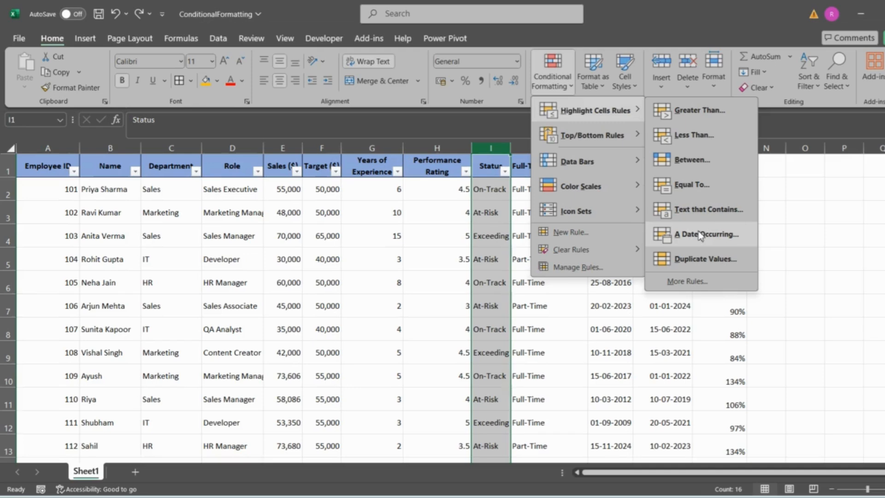
Step: Start a Less Than highlight rule for the Target Achieved values in M2:M16 with a threshold of 95%
click(729, 192)
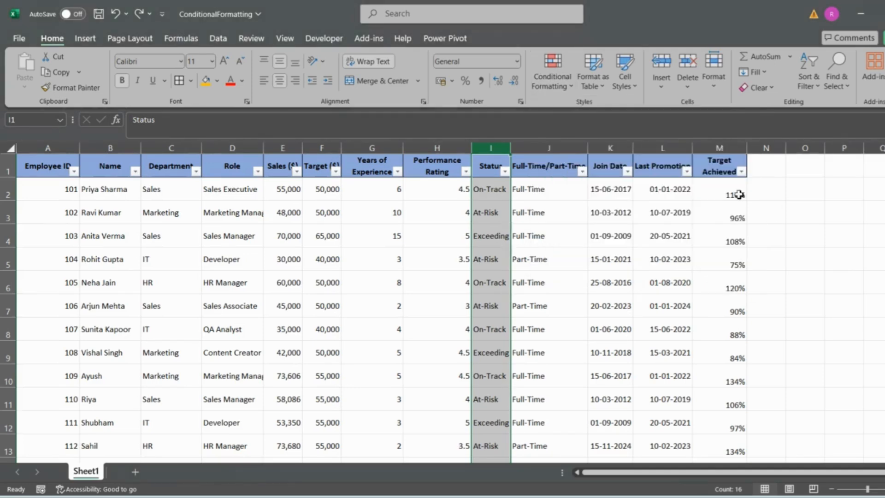
key(ctrl+shift+Down)
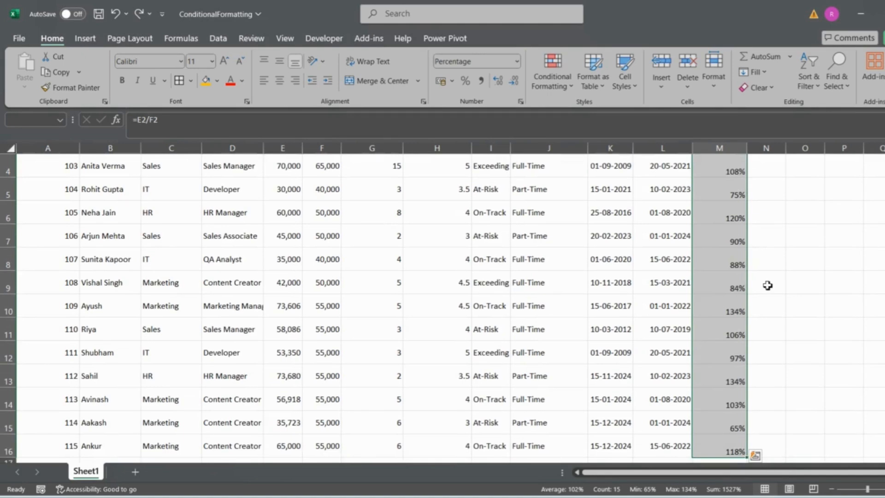
scroll(768, 285, up, 1)
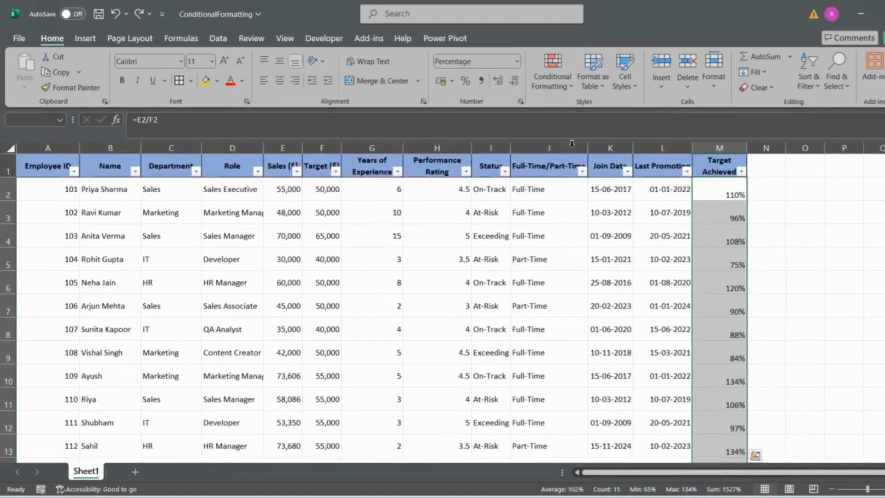
click(551, 84)
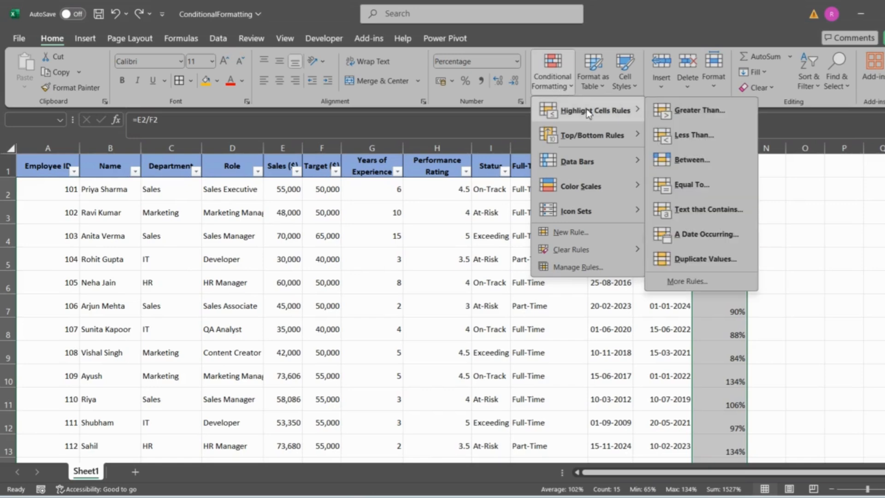
click(694, 131)
key(BackSpace)
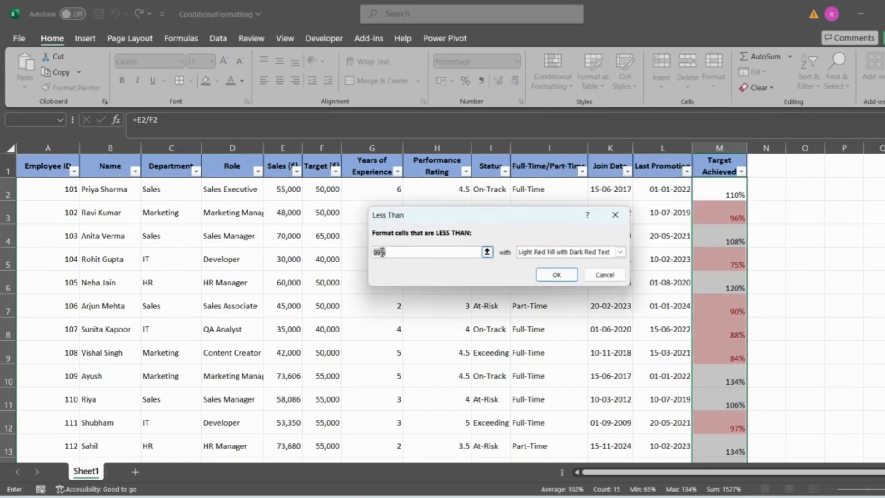
text(95%)
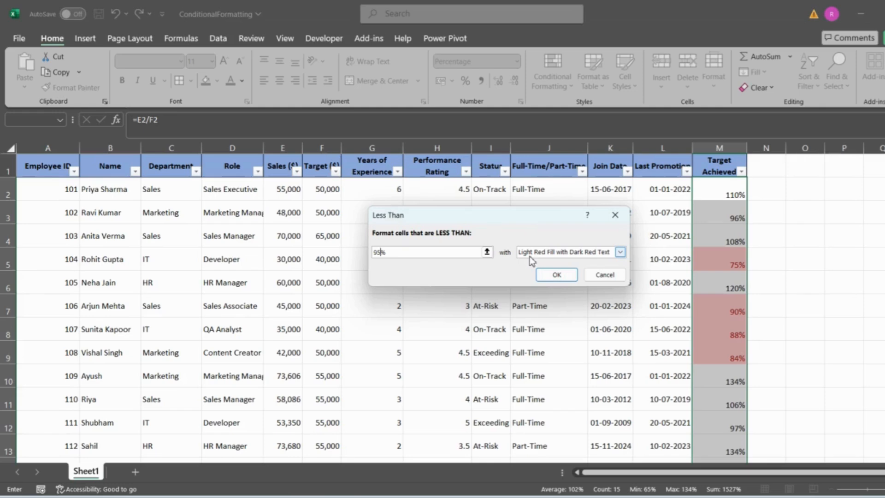
Step: Choose Custom Format with no fill color for the Less Than rule and apply the rule
click(620, 251)
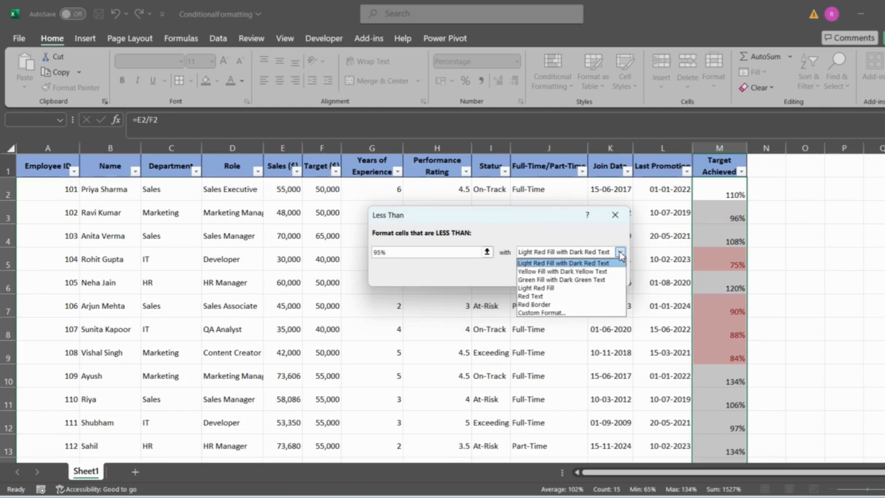
click(553, 313)
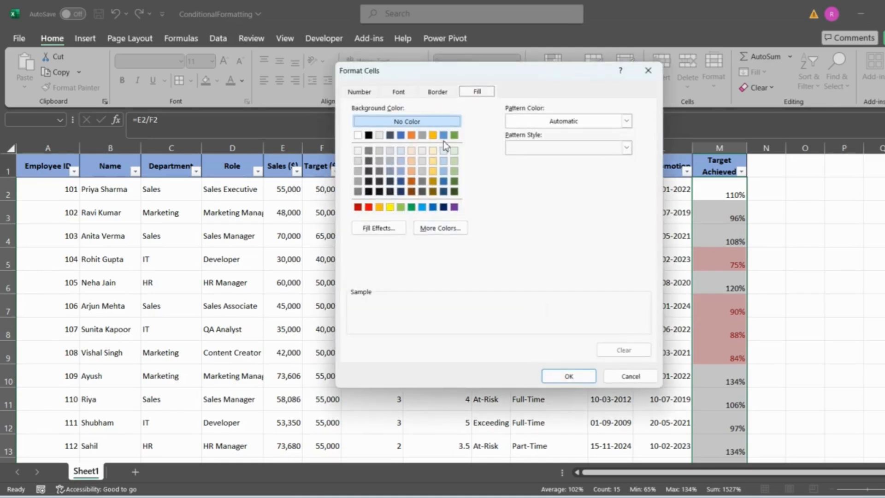
click(403, 94)
click(438, 93)
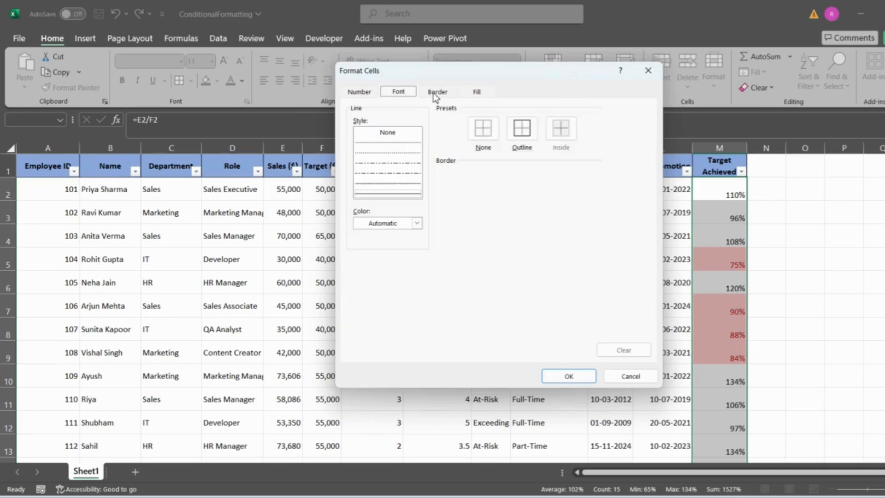
click(483, 93)
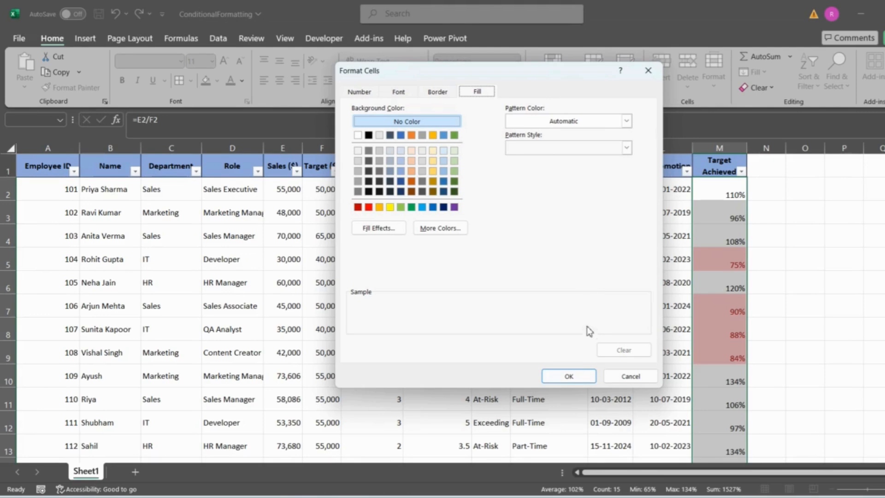
click(569, 377)
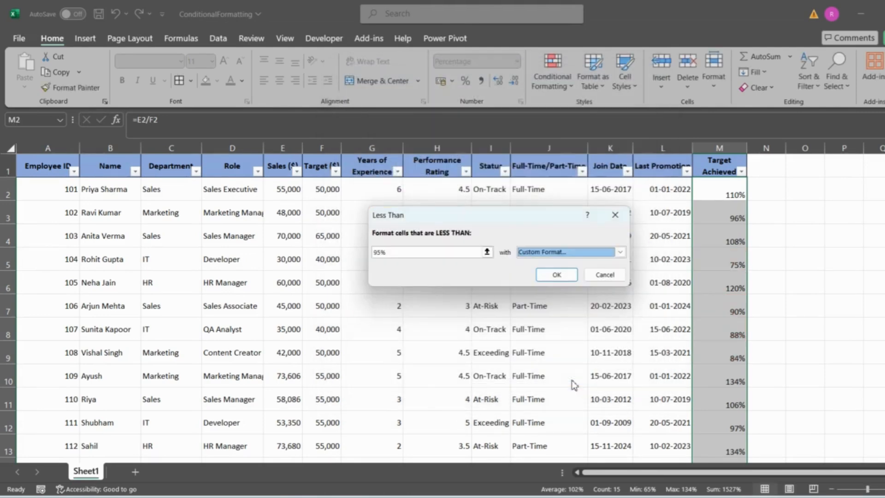
click(563, 276)
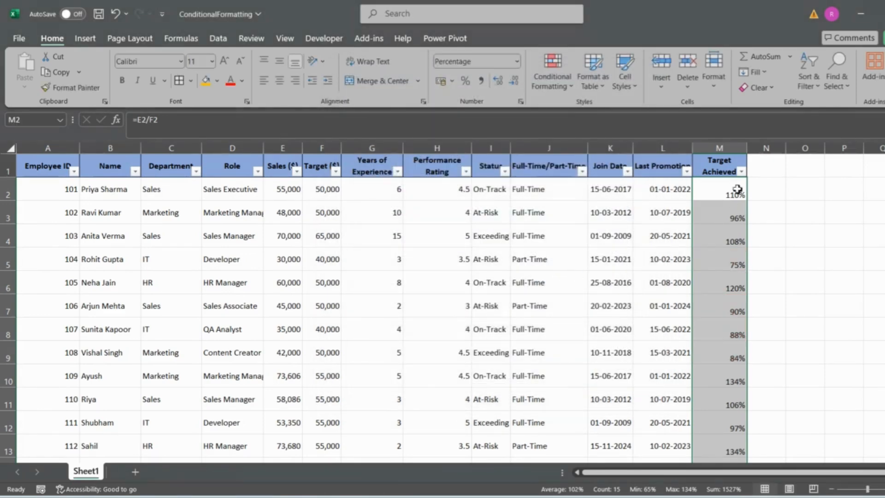
Step: Highlight Target Achieved values in M2:M16 that are less than 95% with Light Red Fill with Dark Red Text, and check the flagged cells
click(548, 83)
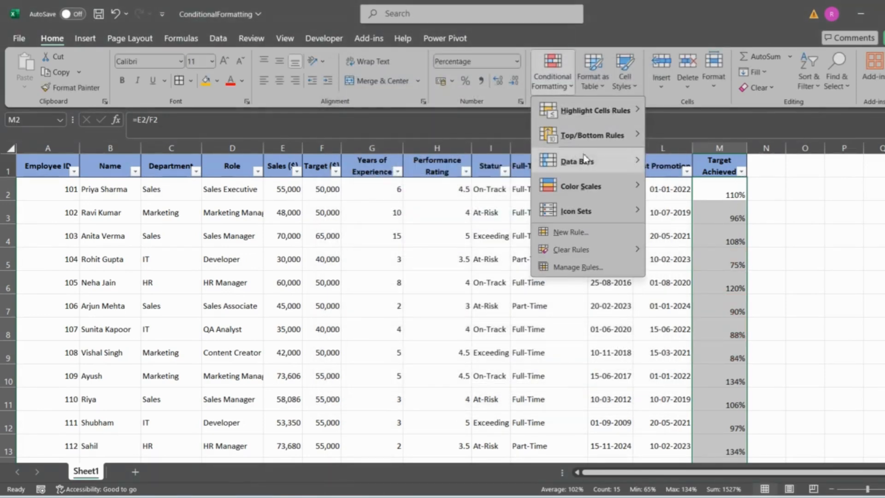
mouse_move(607, 113)
click(694, 135)
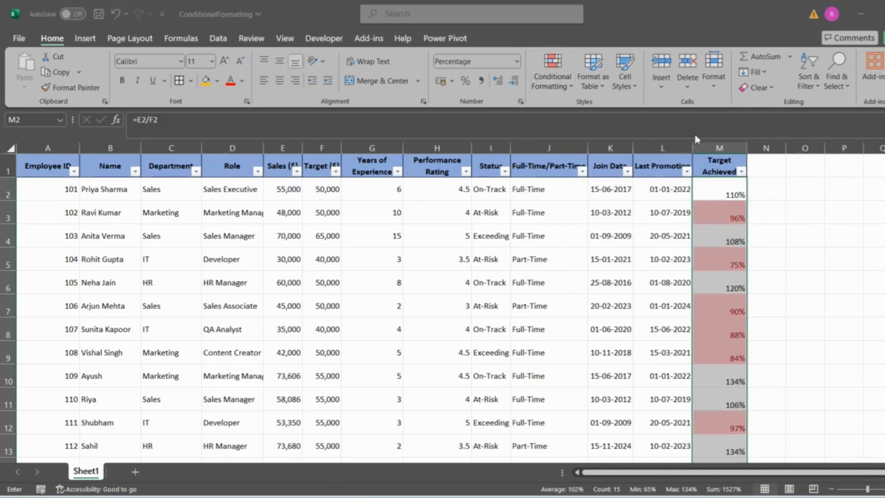
text(95)
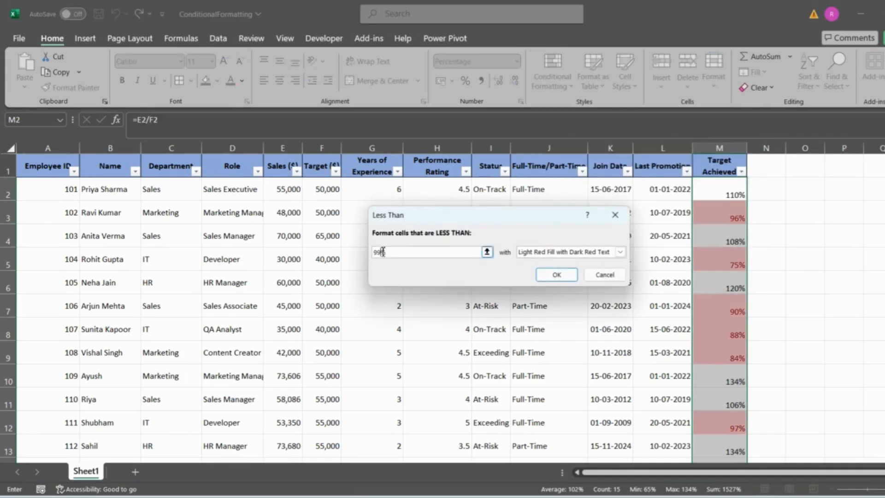
click(556, 276)
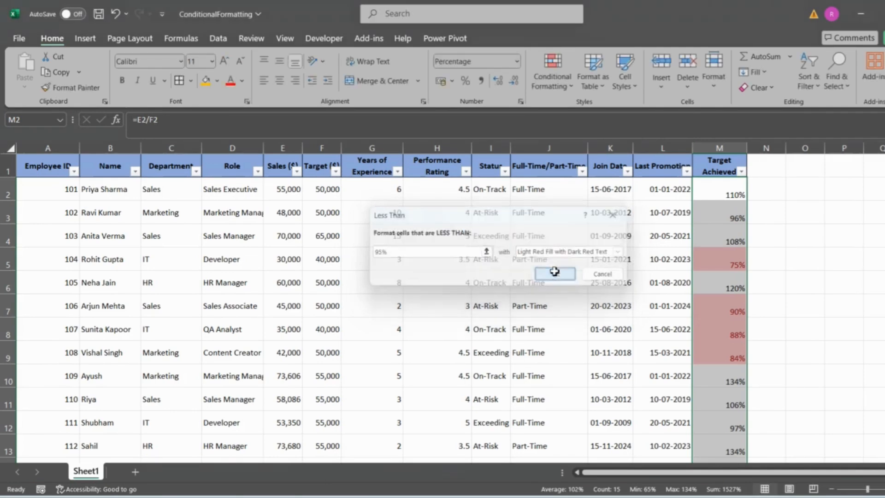
click(737, 270)
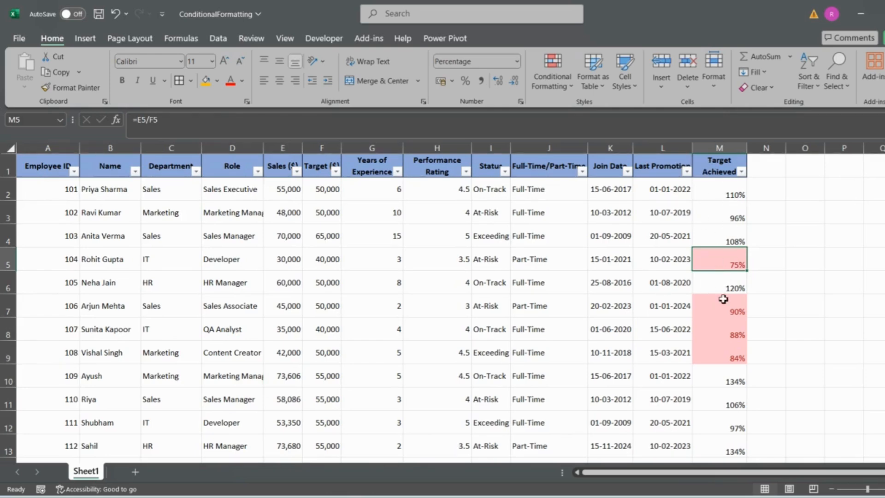
scroll(724, 299, down, 2)
click(727, 382)
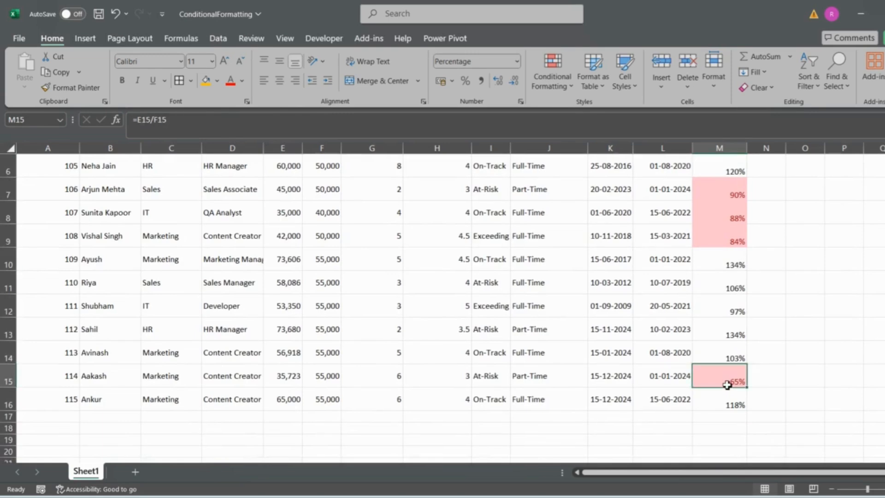
scroll(728, 385, up, 2)
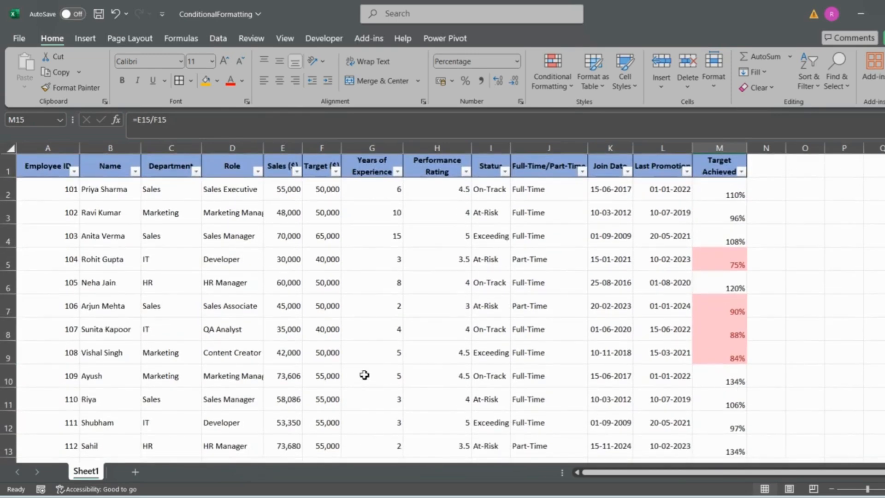
Step: Set the Sales value in E9 to 52,000 and select row 9 to check its Target Achieved formatting
click(8, 353)
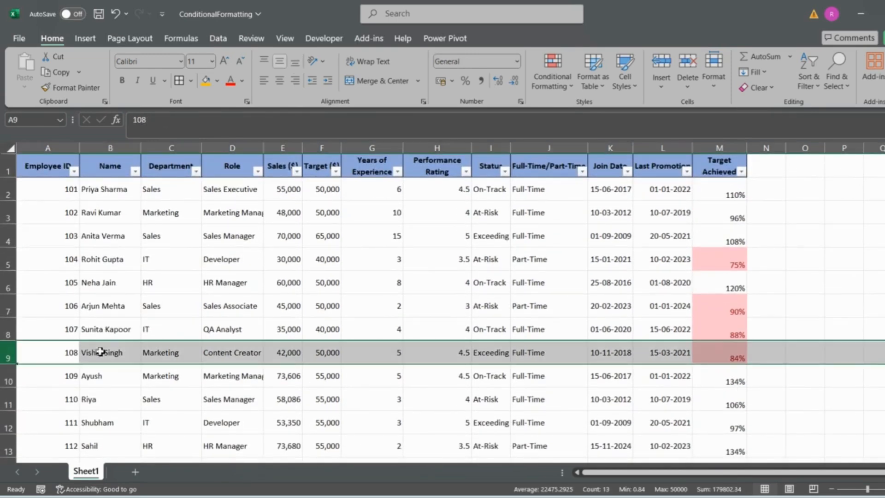
double_click(286, 354)
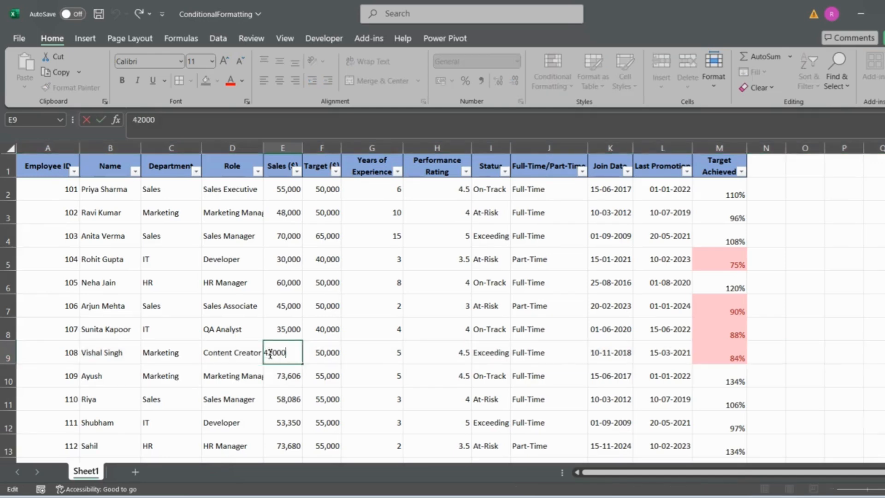
click(271, 354)
key(BackSpace)
text(5)
key(Return)
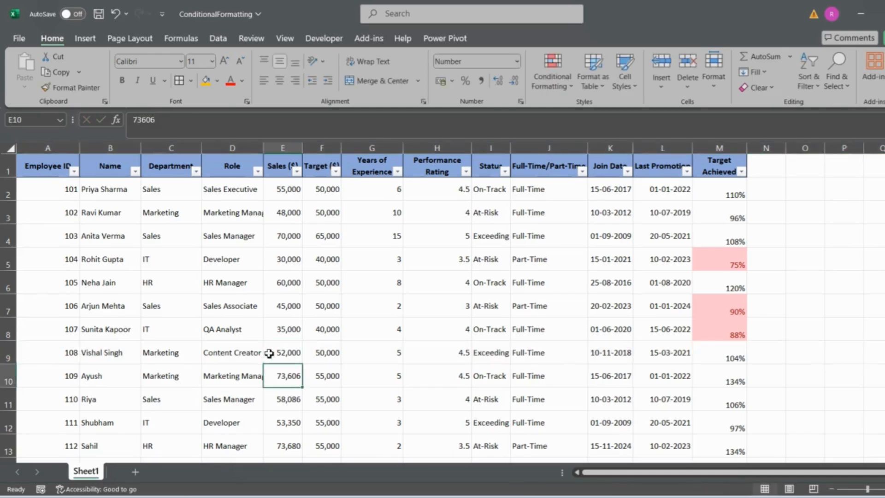
click(288, 356)
key(shift+space)
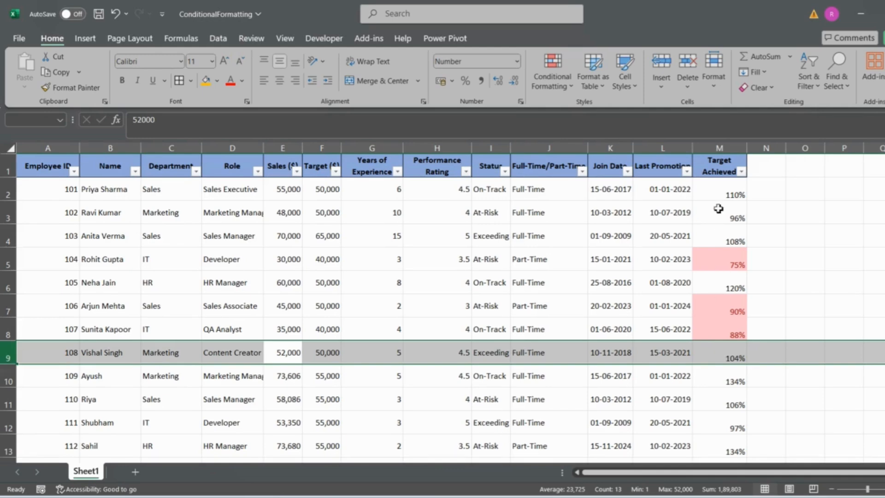
Step: Start a Greater Than highlight rule for the Target Achieved values in M2:M16 with a threshold of 100%
click(719, 195)
key(ctrl+shift+Down)
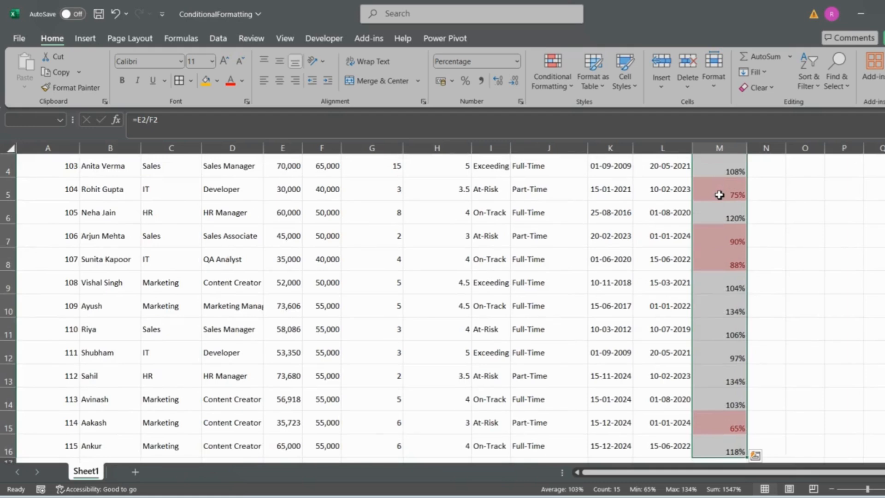
scroll(719, 195, up, 1)
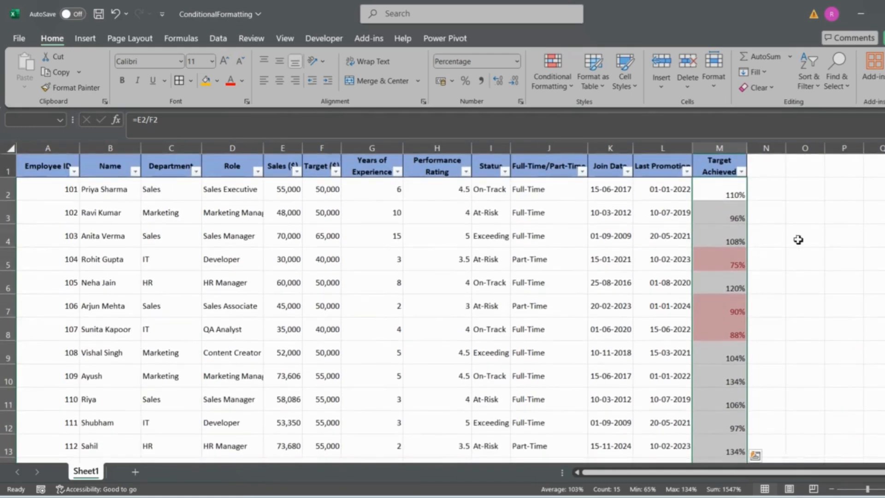
click(564, 93)
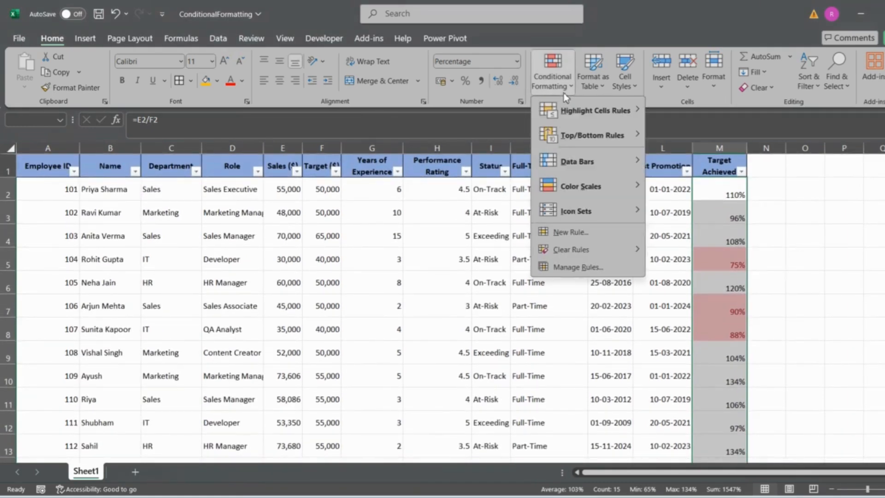
mouse_move(610, 115)
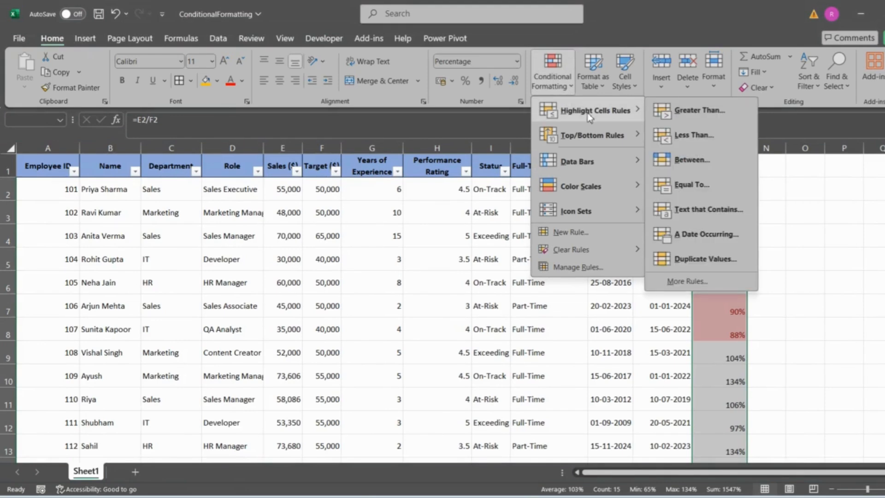
click(723, 115)
click(384, 250)
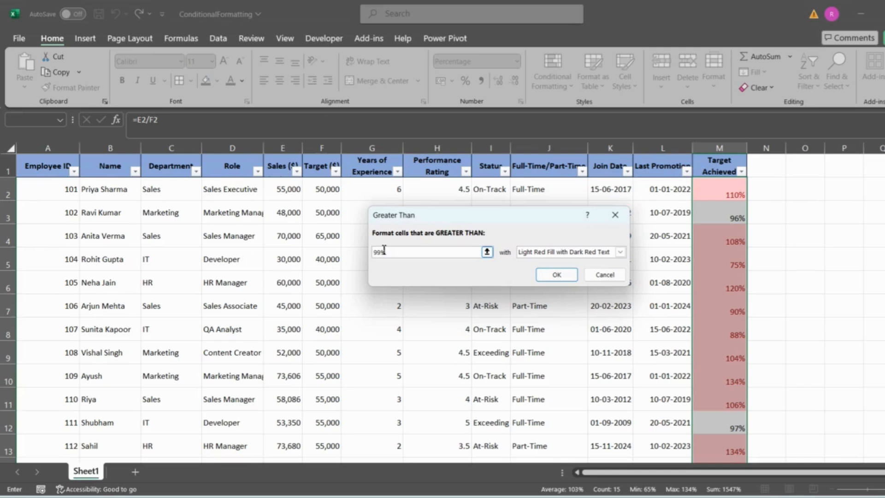
key(BackSpace)
key(BackSpace)
text(100)
Step: Give the Greater Than rule a custom format with a dark green fill, apply it and check the Target Achieved column
click(620, 253)
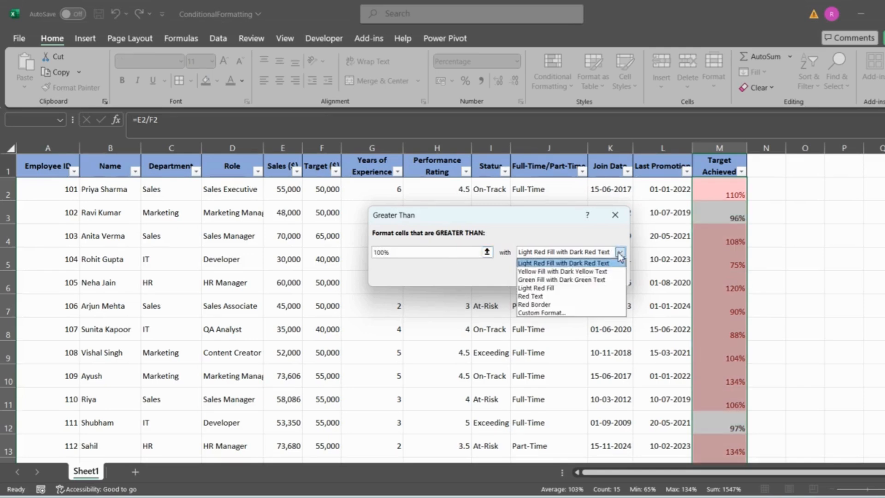
click(541, 313)
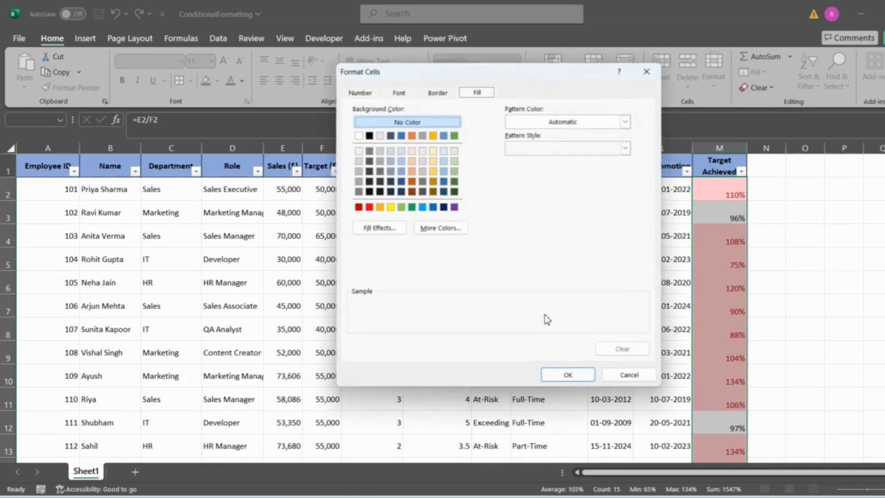
click(455, 184)
click(561, 376)
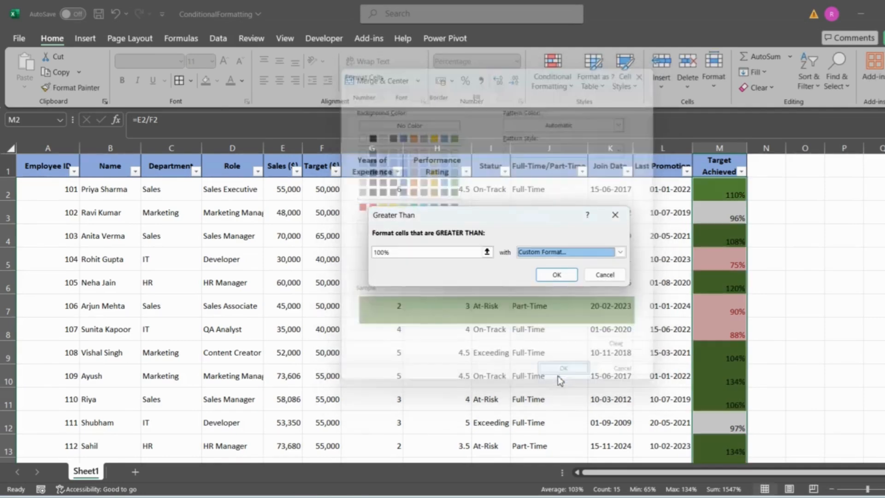
click(557, 275)
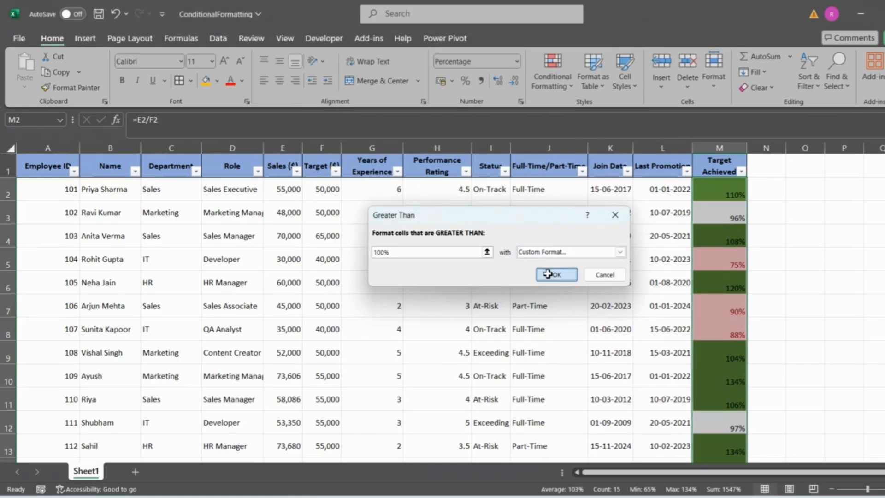
click(812, 283)
scroll(813, 284, down, 1)
scroll(813, 284, up, 1)
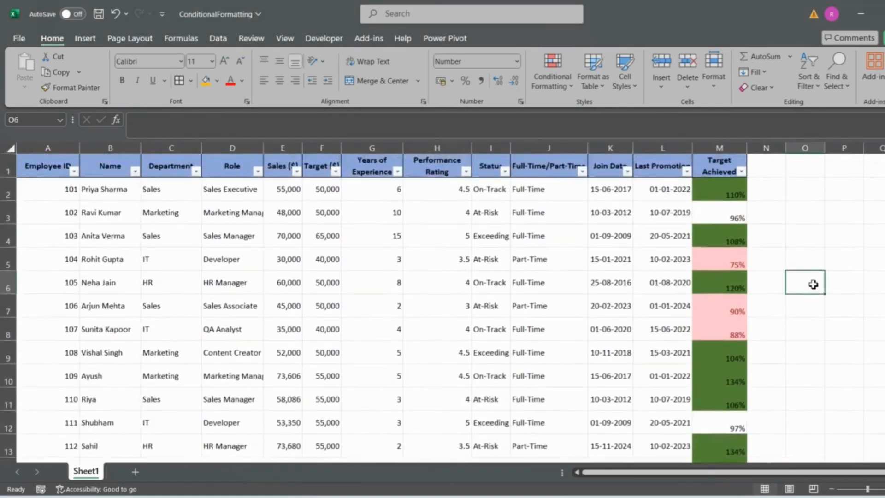
scroll(783, 295, down, 1)
scroll(750, 304, up, 1)
Step: Remove the filter from the table's header row
right_click(717, 193)
key(Escape)
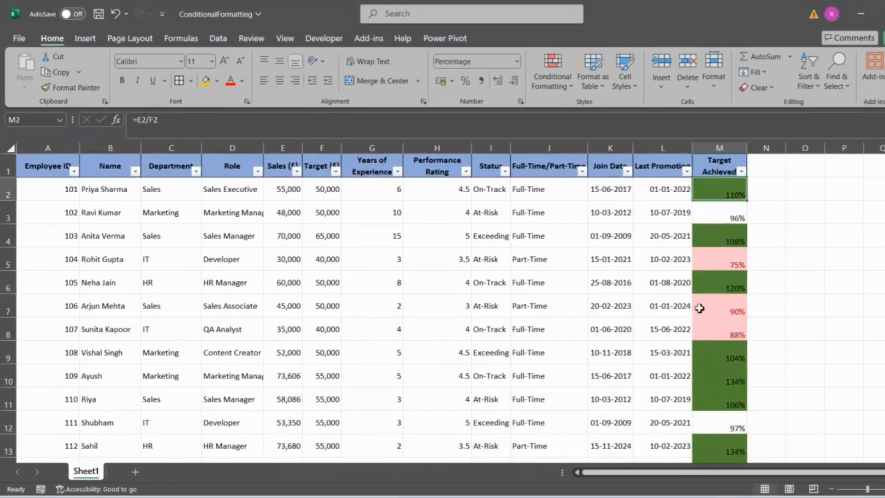
drag(708, 186, 707, 423)
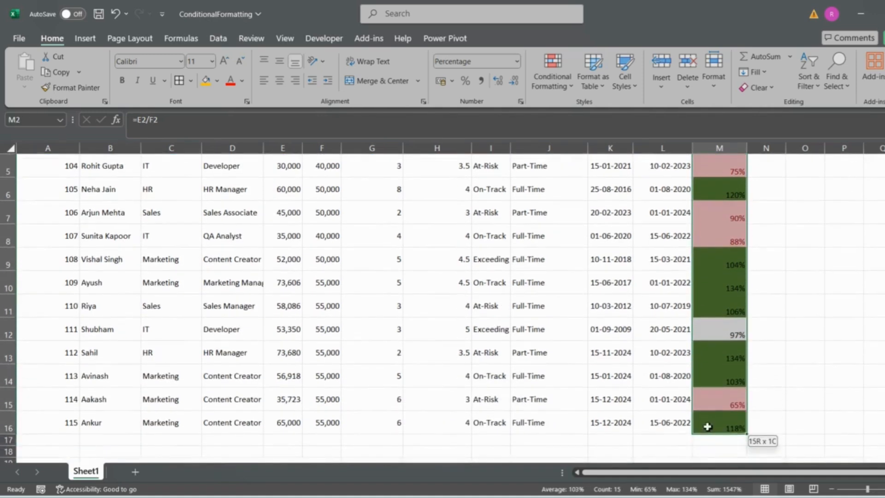
scroll(802, 297, up, 2)
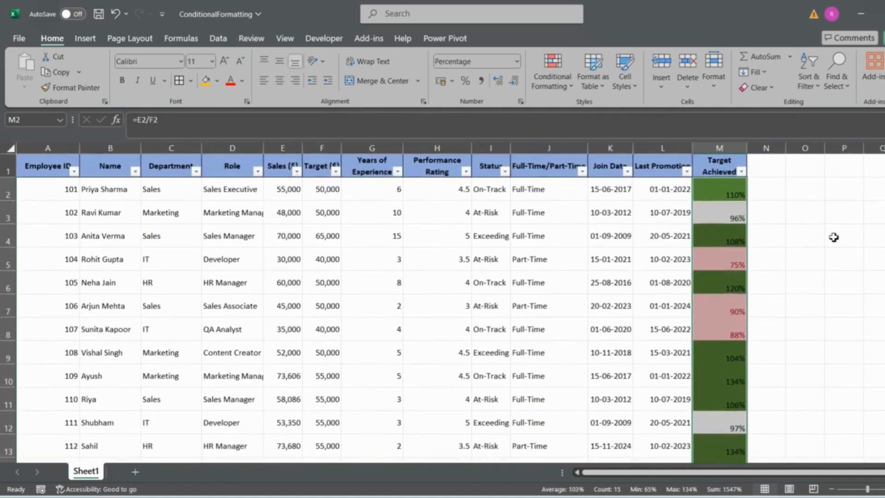
click(713, 171)
key(ctrl+shift+l)
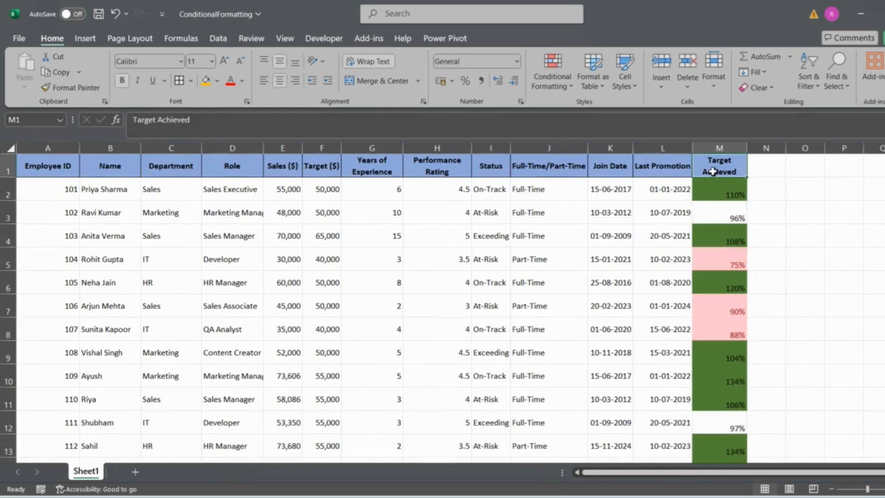
Step: Clear the conditional formatting rules from the selected Target Achieved cells M2:M16
key(Down)
key(ctrl+shift+Down)
scroll(713, 171, up, 1)
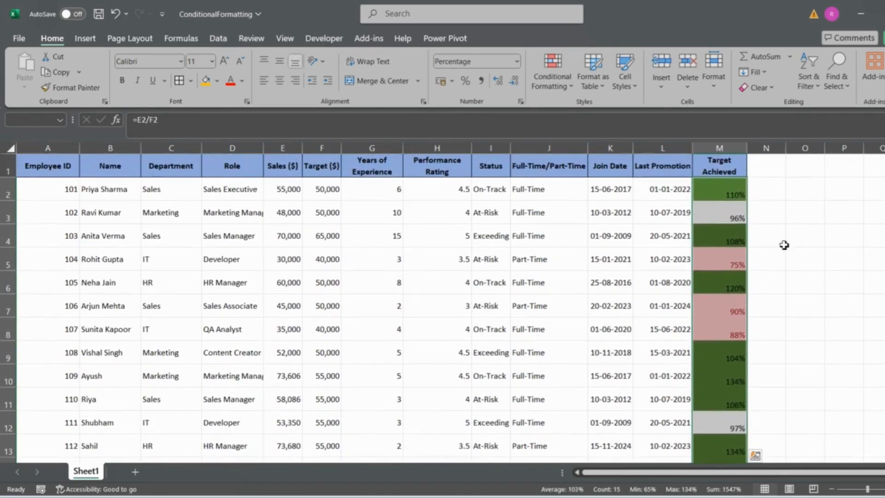
click(554, 88)
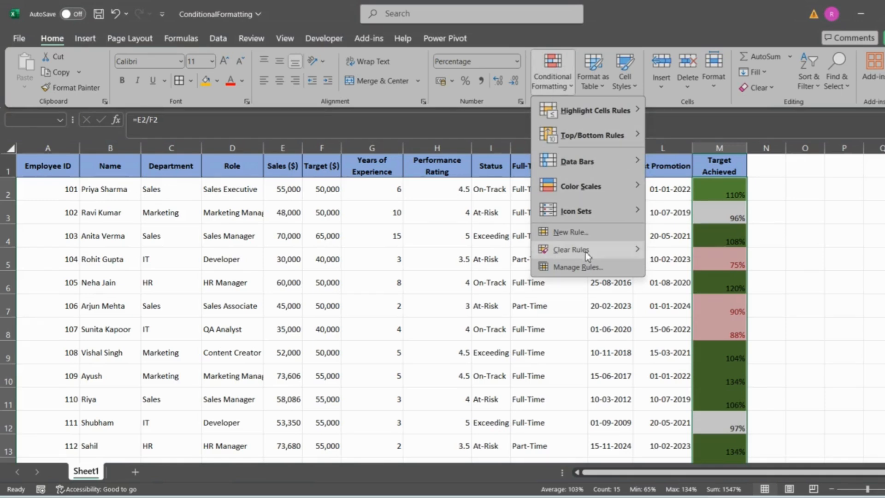
mouse_move(586, 251)
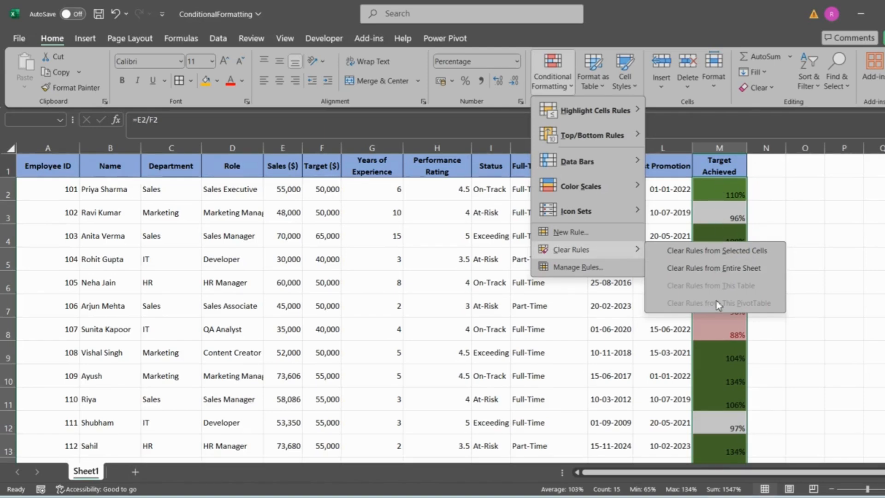
click(726, 253)
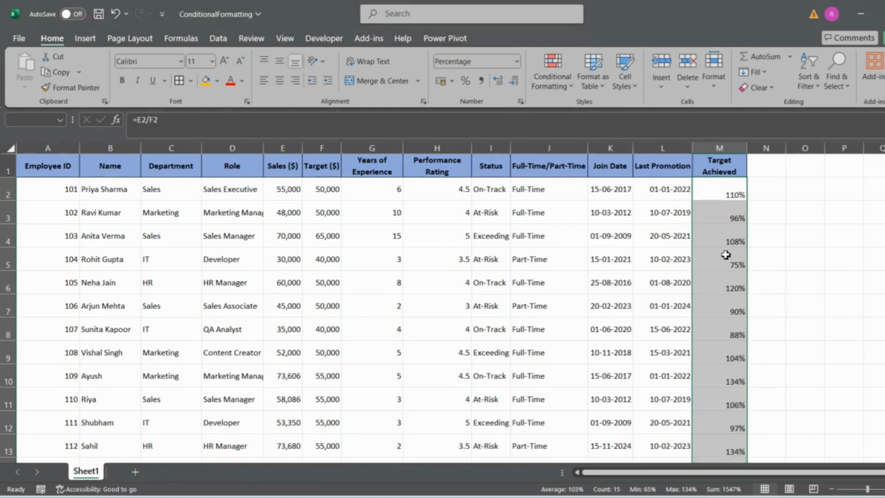
click(838, 274)
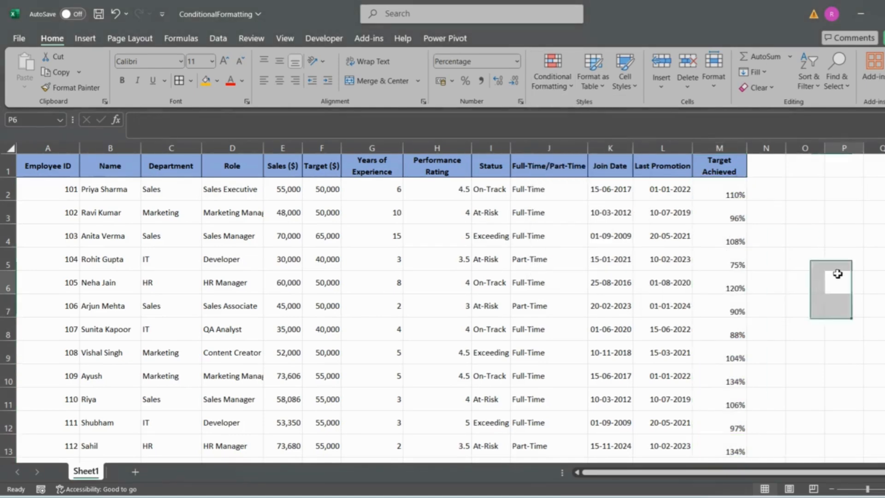
Step: Review the rule options offered under Highlight Cells Rules and Top/Bottom Rules for conditional formatting
click(549, 90)
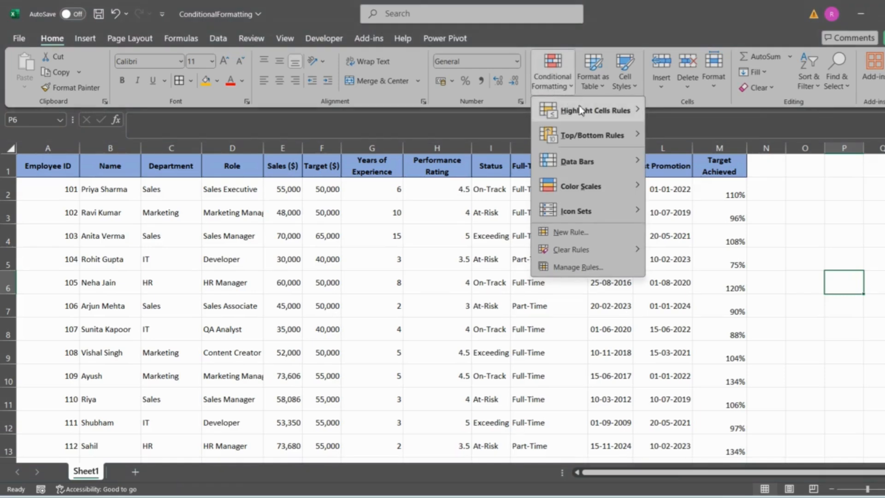
mouse_move(581, 109)
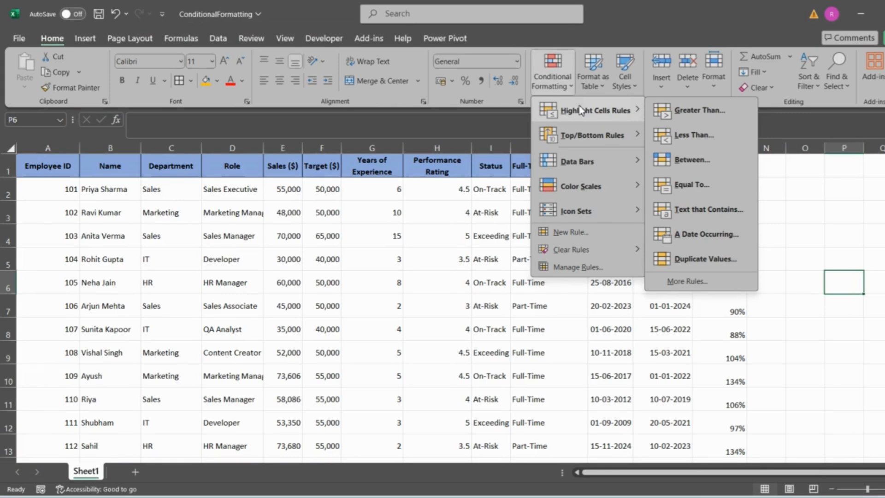
click(422, 154)
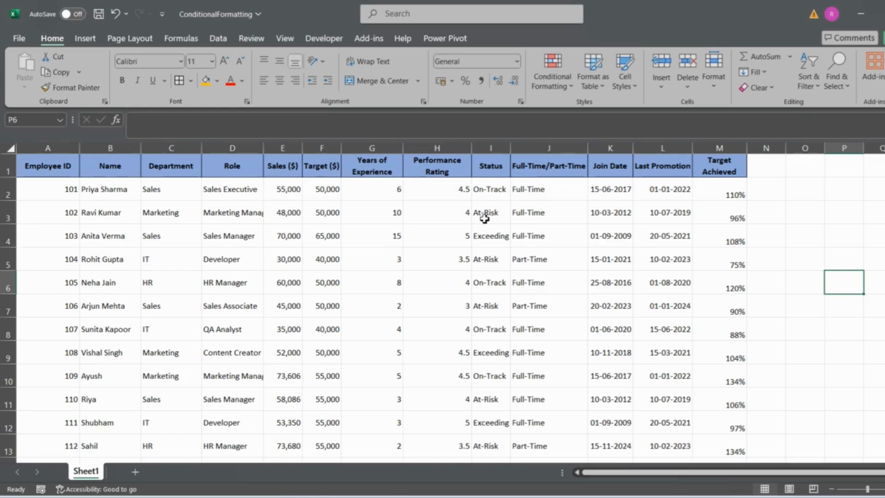
click(555, 90)
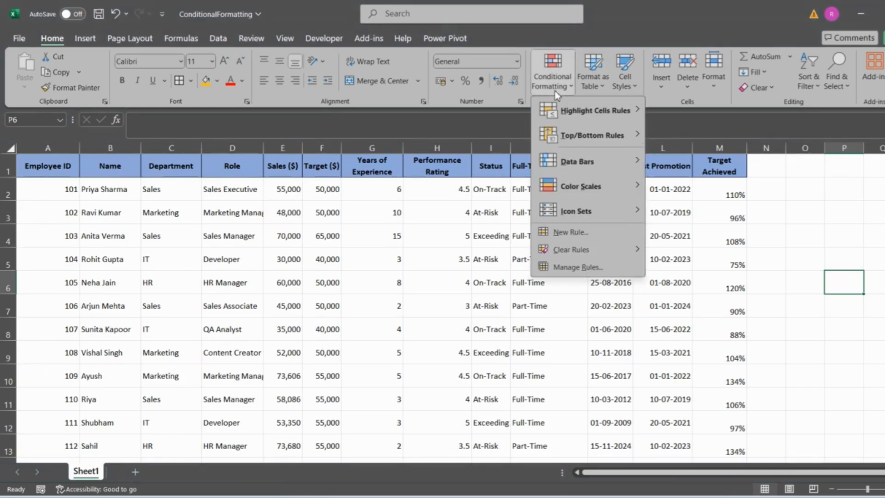
mouse_move(577, 138)
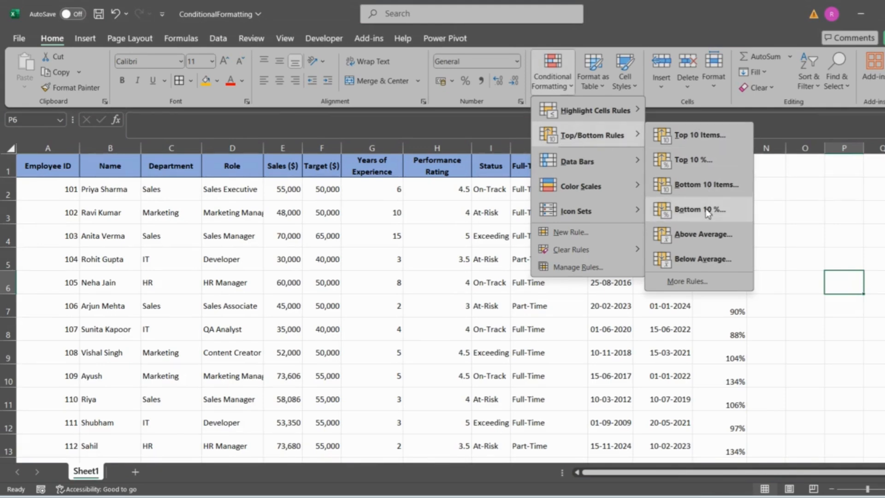
click(286, 203)
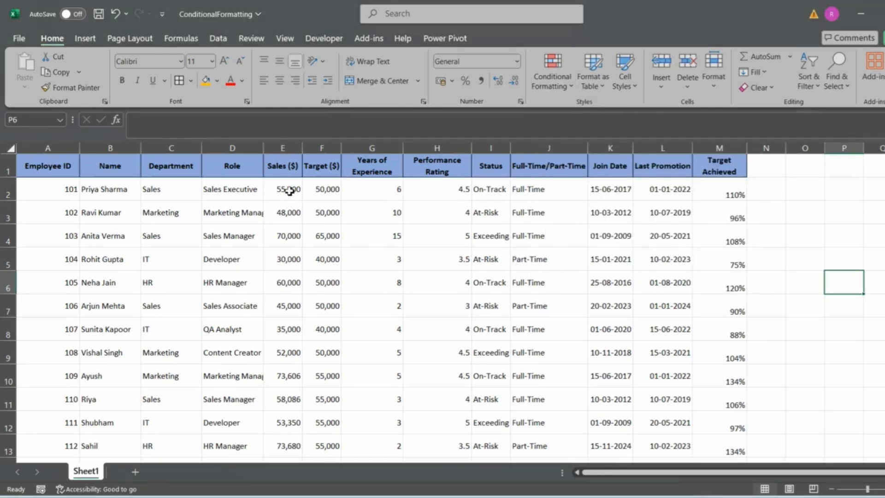
Step: Apply a Top 10 Items rule with Light Red Fill with Dark Red Text to the Sales values in E2:E16
drag(290, 190, 449, 145)
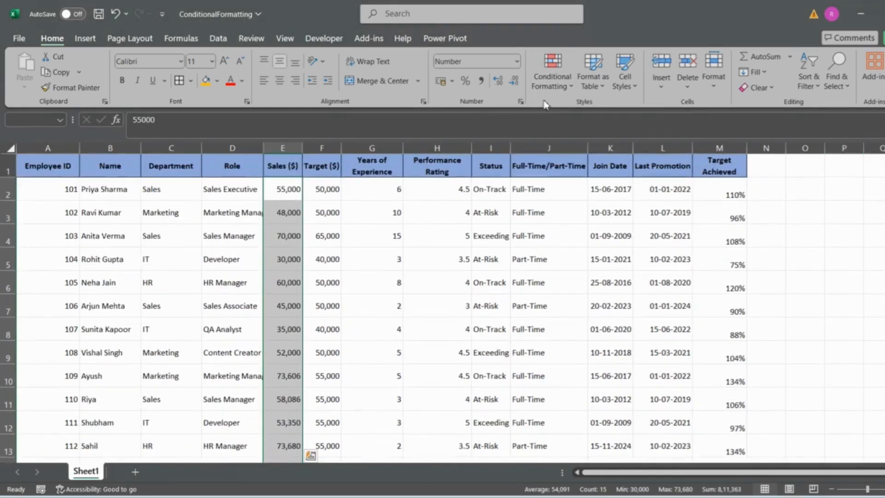
click(552, 86)
mouse_move(570, 130)
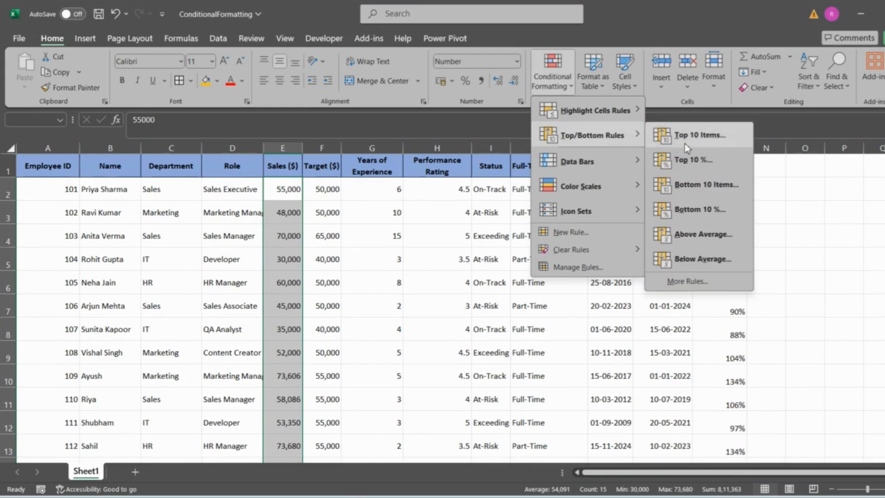
click(704, 142)
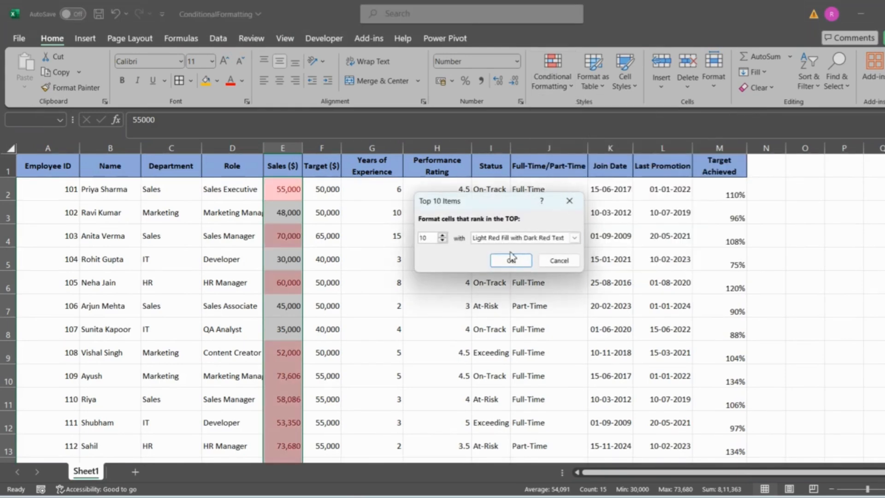
click(510, 260)
Step: Add a filter to the header row, sort the Sales column from smallest to largest and look through the sorted rows
click(289, 164)
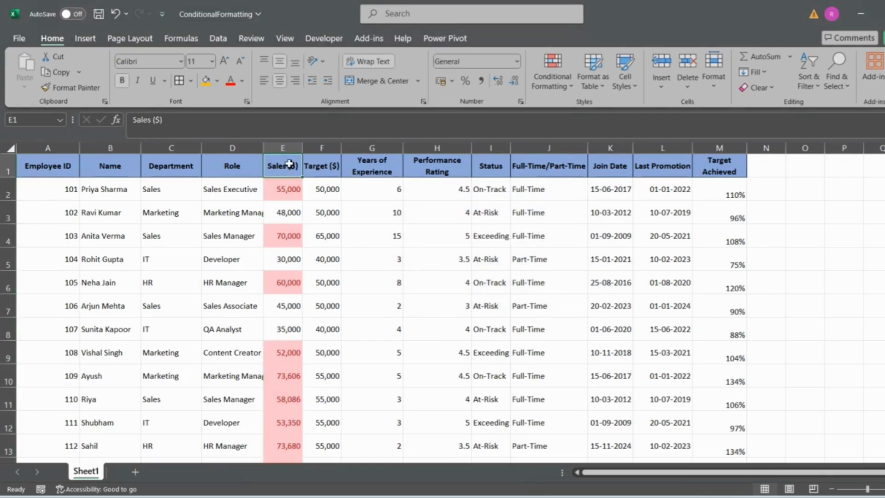
key(ctrl+shift+l)
click(297, 171)
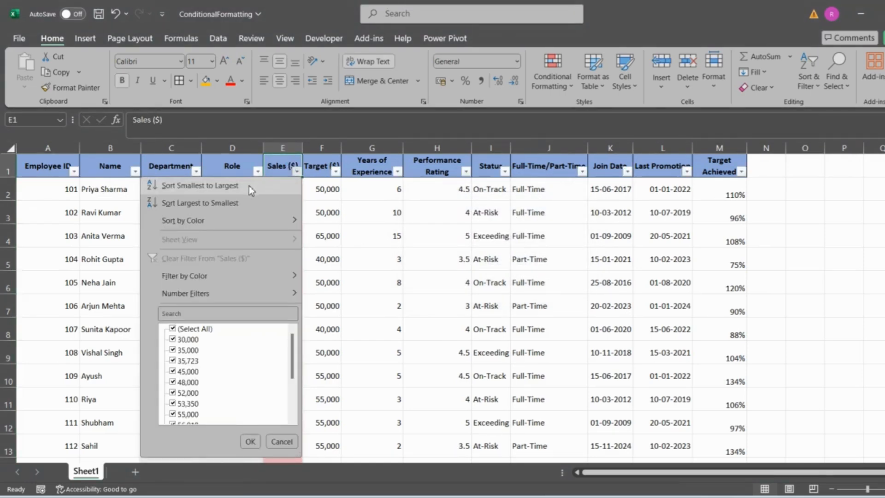
click(249, 186)
scroll(446, 233, down, 2)
scroll(447, 232, up, 2)
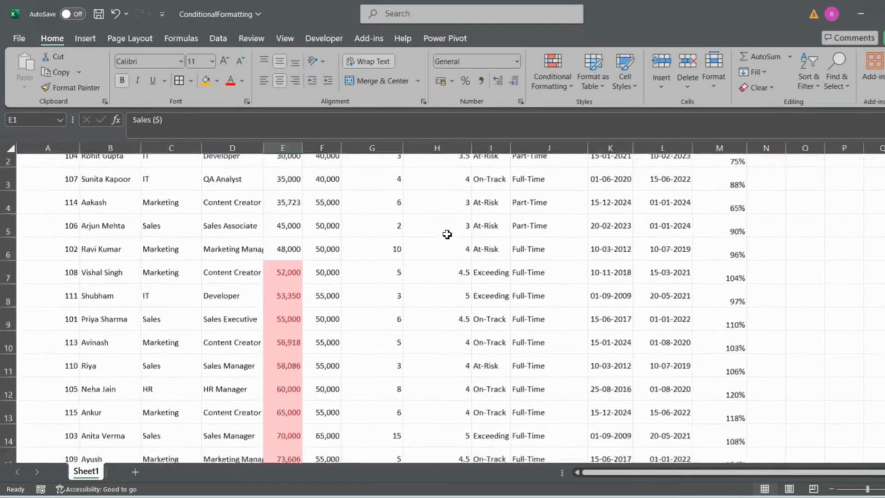
Step: Examine the highlighted Sales values in E7:E16 and compare them with the unhighlighted values above them
click(297, 190)
key(ctrl+shift+Down)
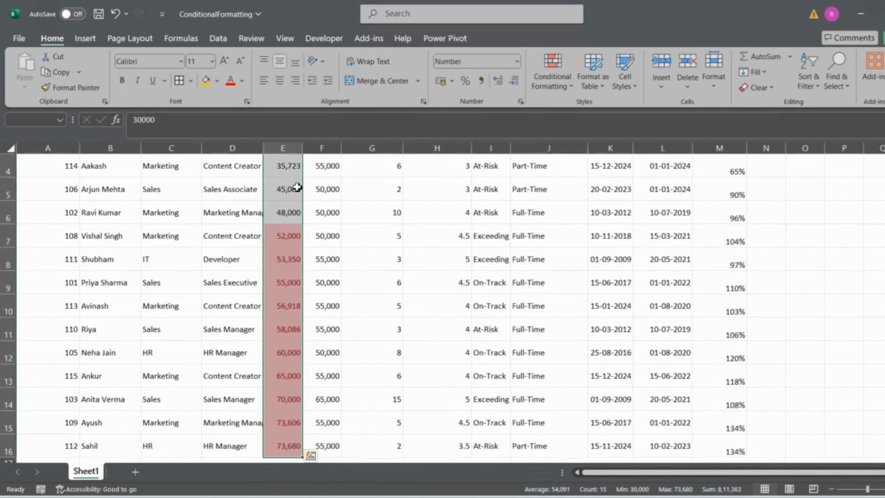
click(290, 236)
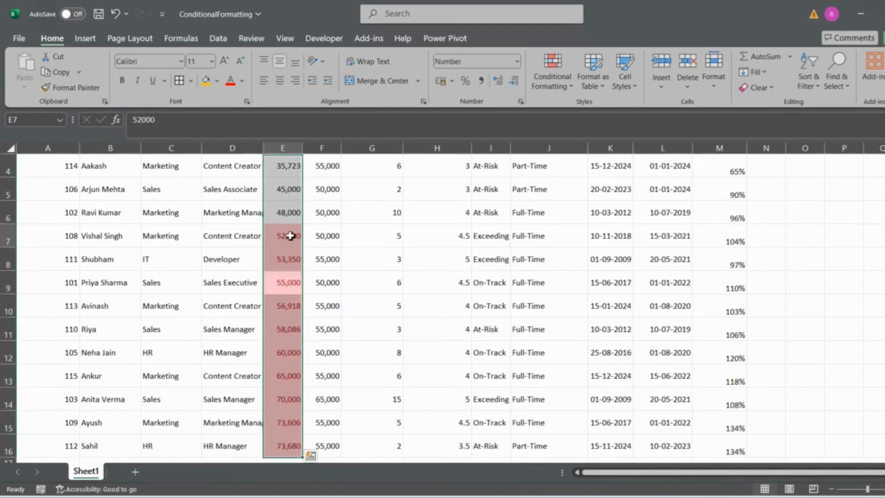
key(ctrl+shift+Down)
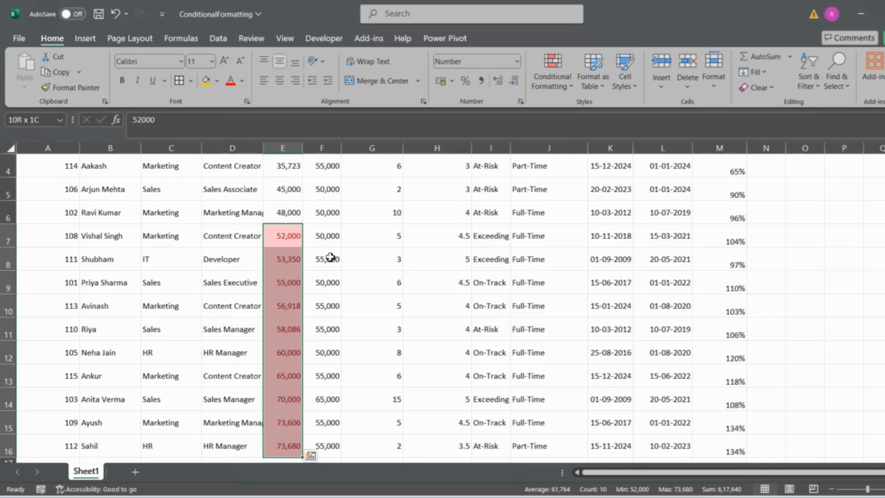
scroll(296, 194, up, 1)
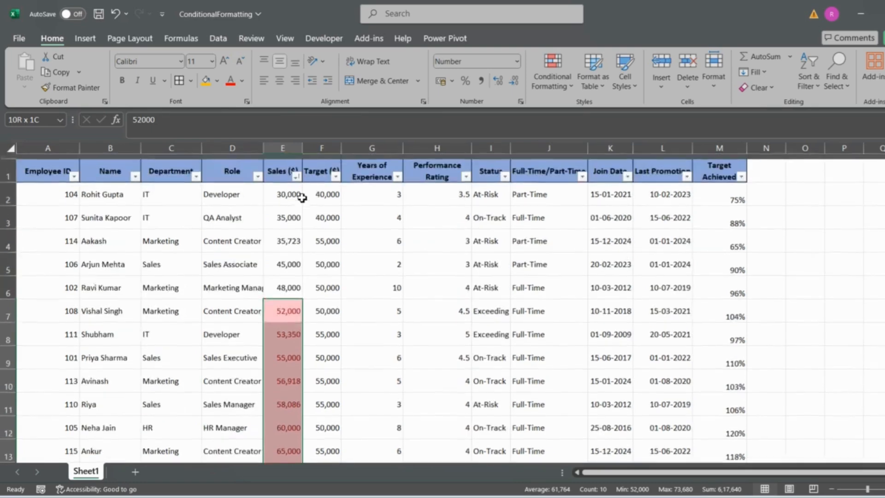
drag(286, 259, 286, 181)
key(ctrl+q)
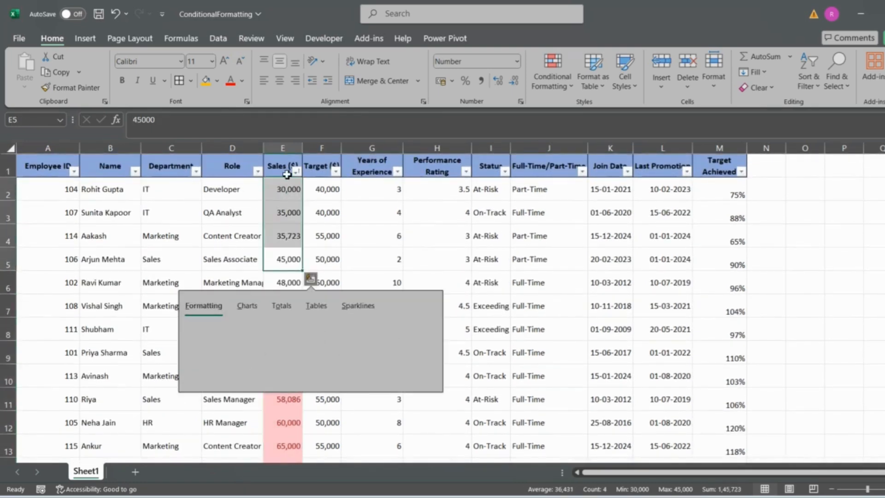
click(289, 169)
Step: Clear the conditional formatting rules from the Sales values in E2:E16 and remove the filter from the header row
click(286, 196)
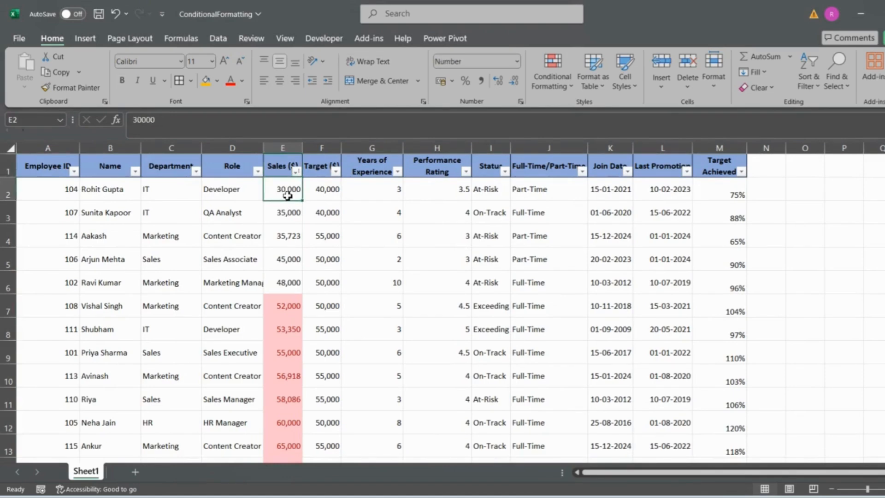
key(ctrl+shift+Down)
click(553, 70)
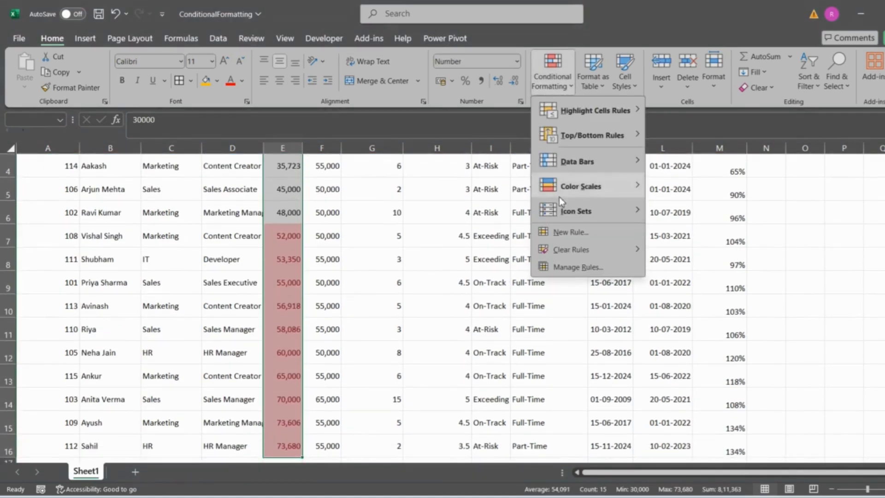
mouse_move(587, 249)
click(709, 276)
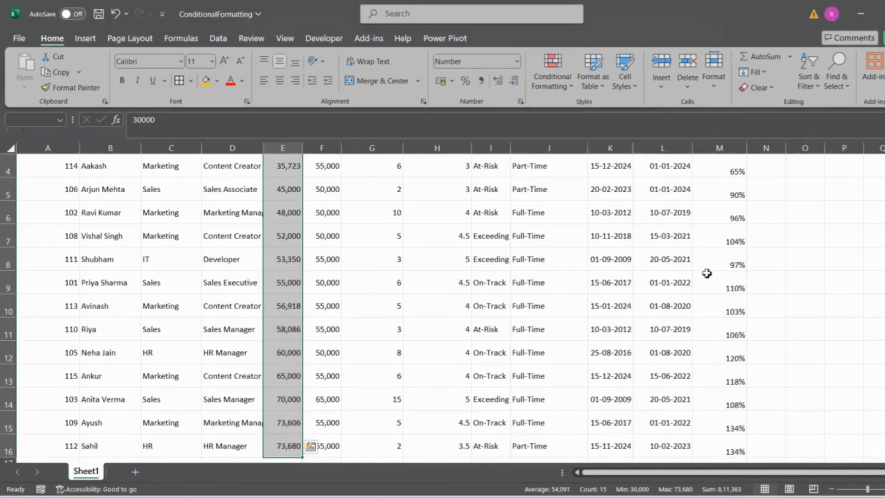
scroll(401, 251, up, 1)
click(288, 166)
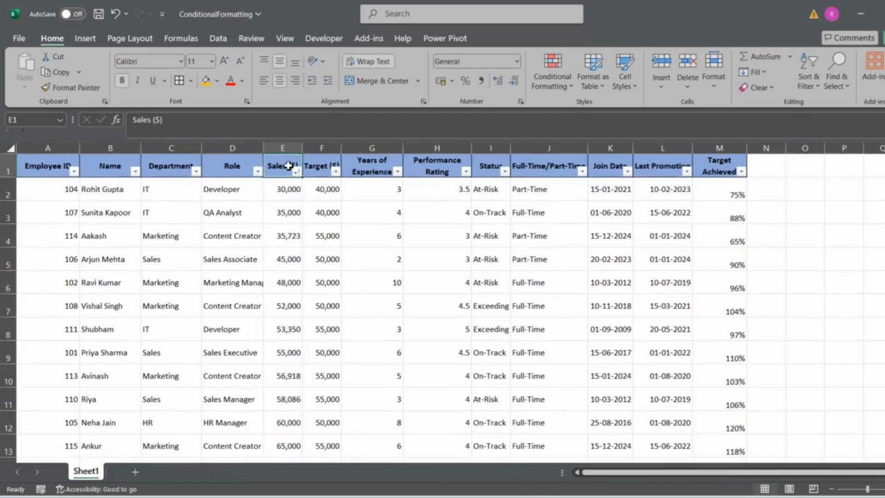
key(ctrl+shift+l)
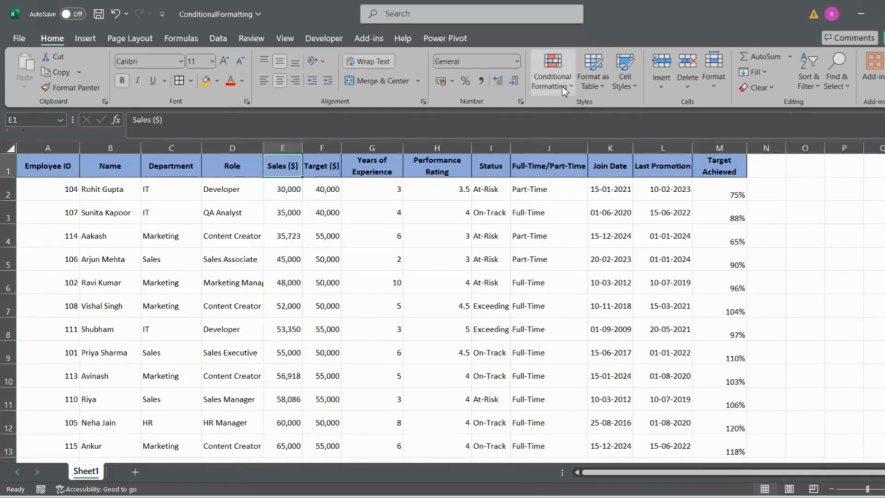
Step: Apply a Top 10% rule with a light red fill to the Sales values in E2:E16 and check the column
click(287, 181)
key(ctrl+shift+Down)
scroll(286, 182, up, 1)
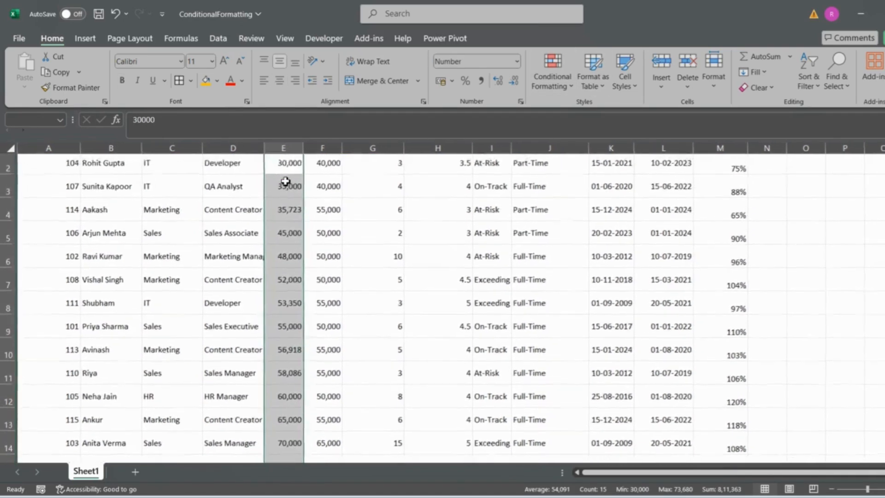
click(552, 87)
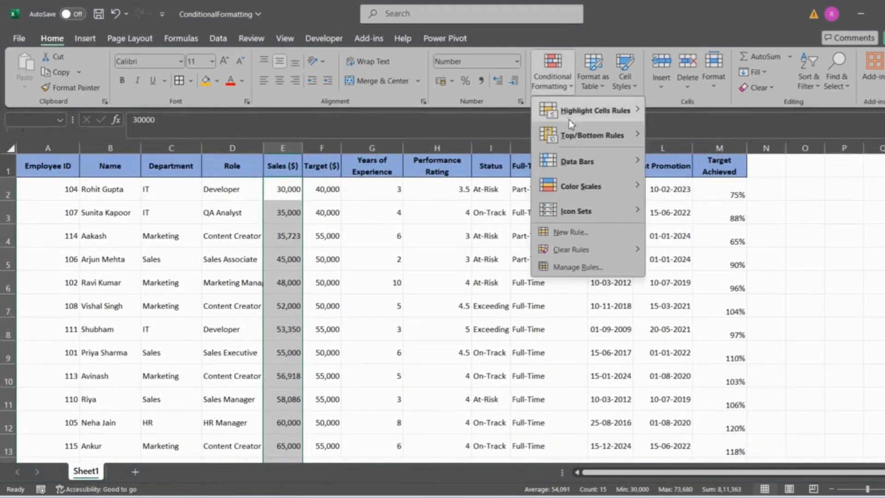
mouse_move(599, 143)
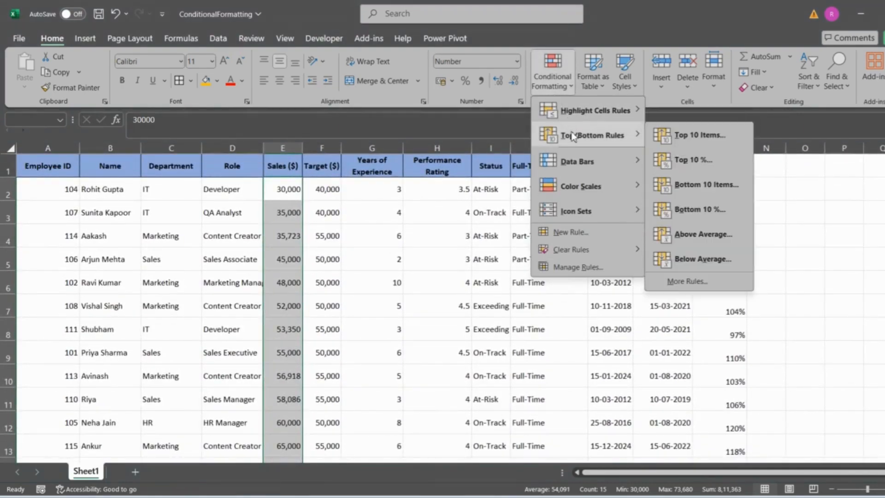
click(721, 166)
click(512, 259)
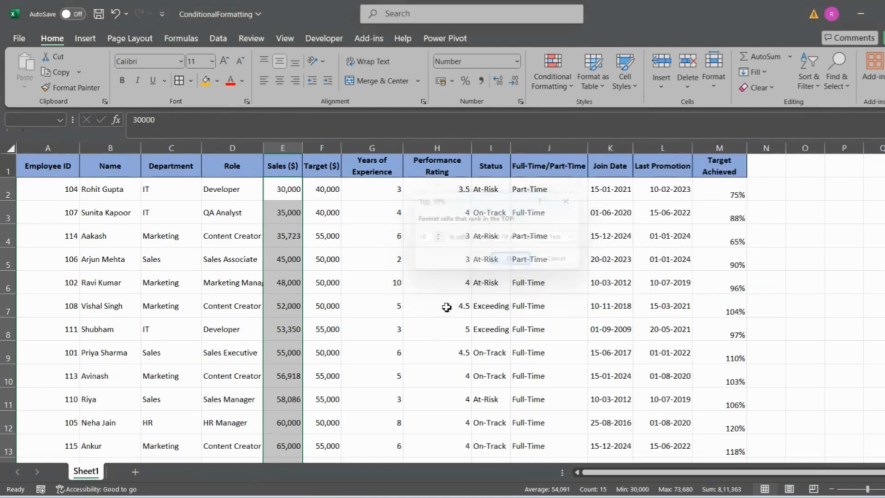
scroll(438, 316, down, 1)
scroll(438, 316, down, 1)
scroll(438, 316, up, 2)
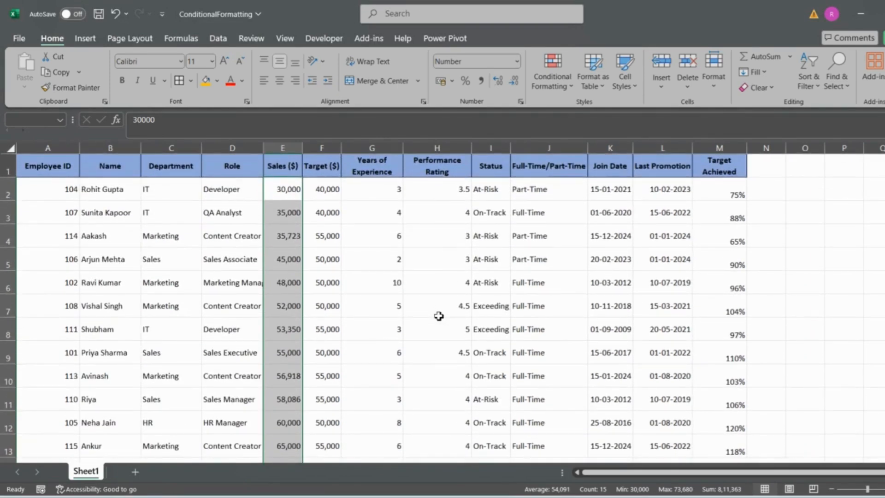
Step: Calculate the 90th percentile of the Sales values in cell N3 with =PERCENTILE.EXC(E2:E16, 0.9), and select the cell to show its formula
click(767, 210)
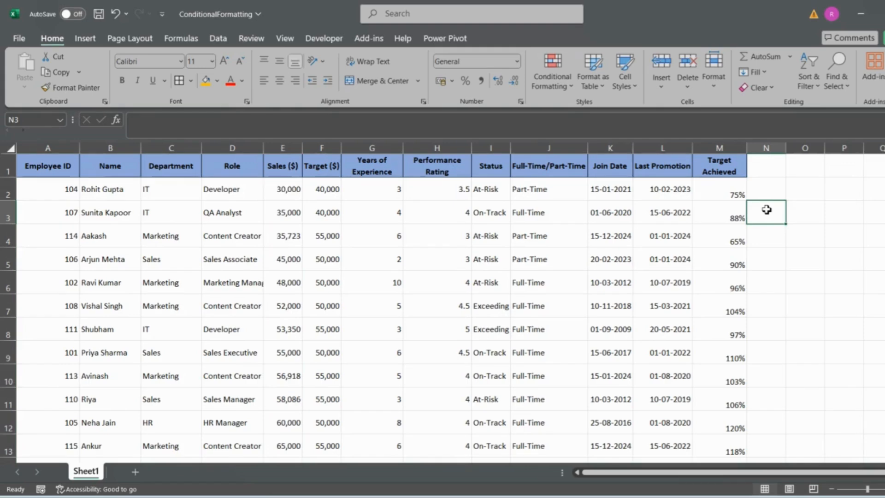
text(=perc)
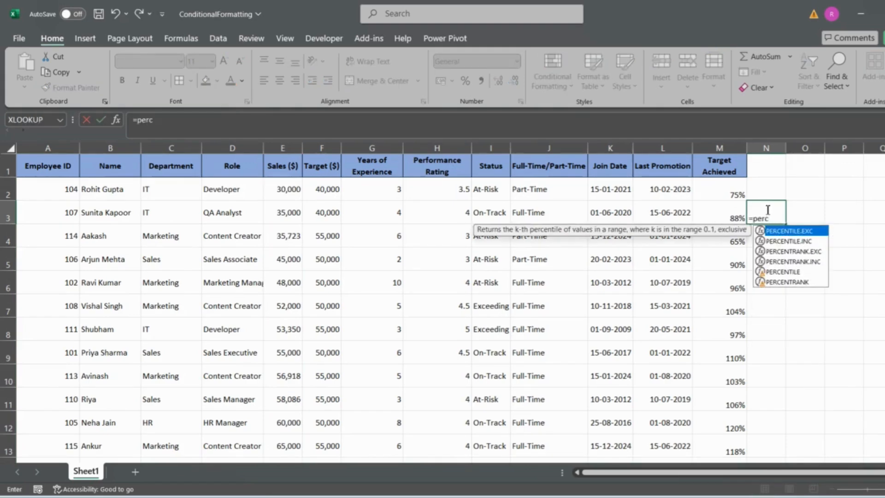
key(Tab)
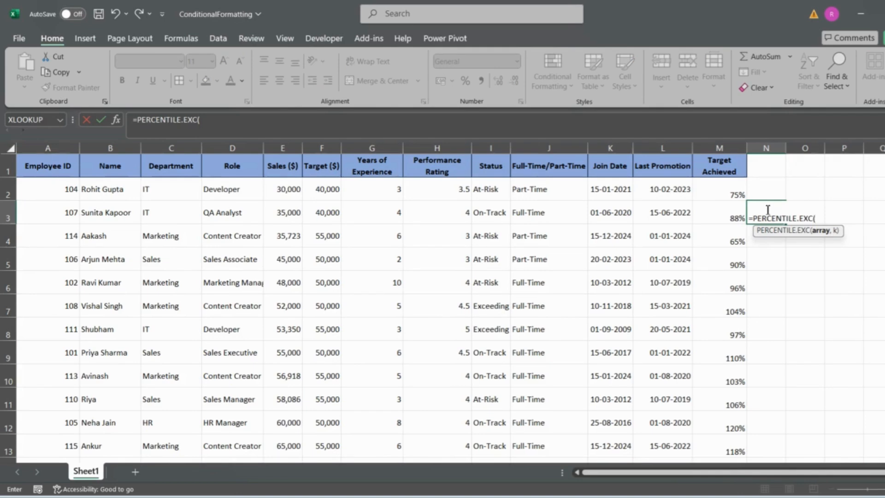
click(283, 186)
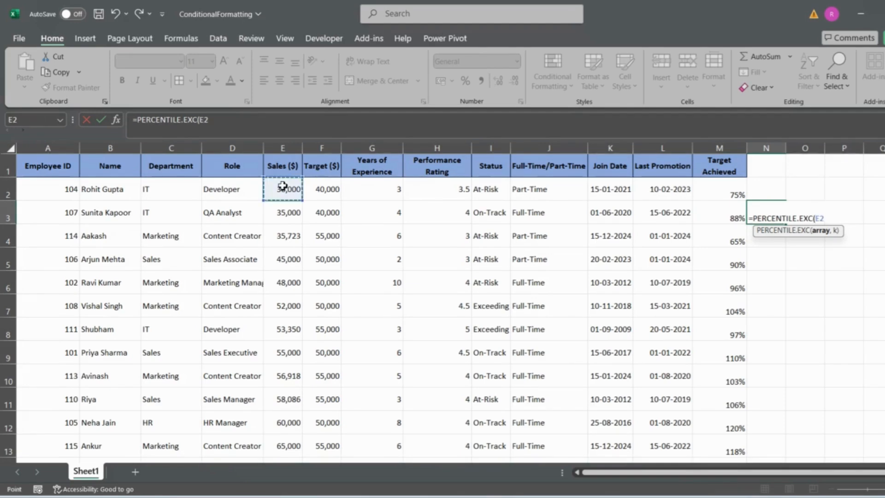
key(ctrl+shift+Down)
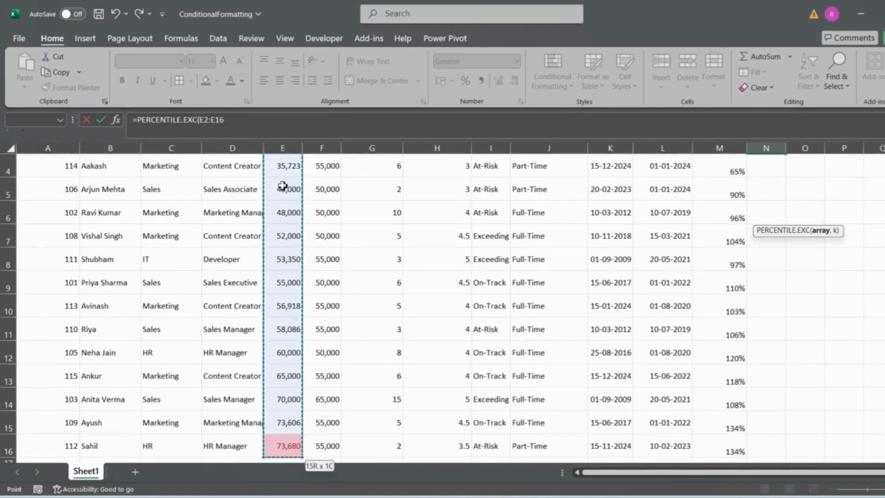
text(, 0)
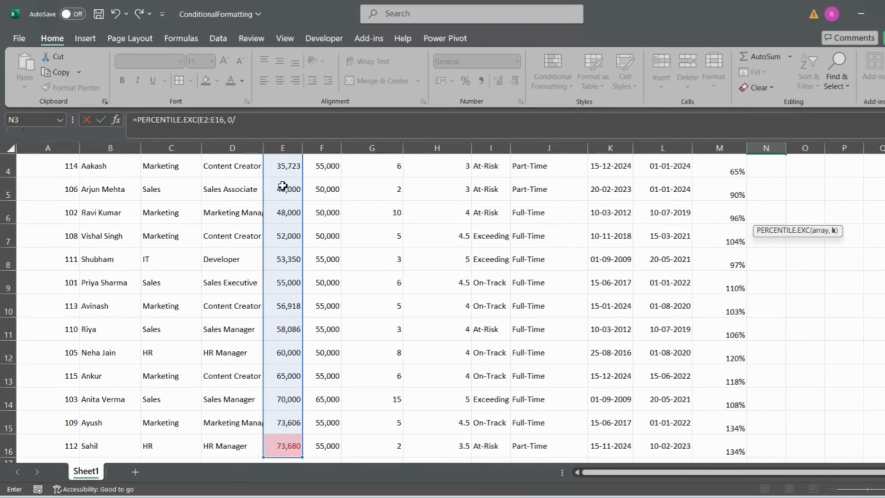
text(.9)
key(Return)
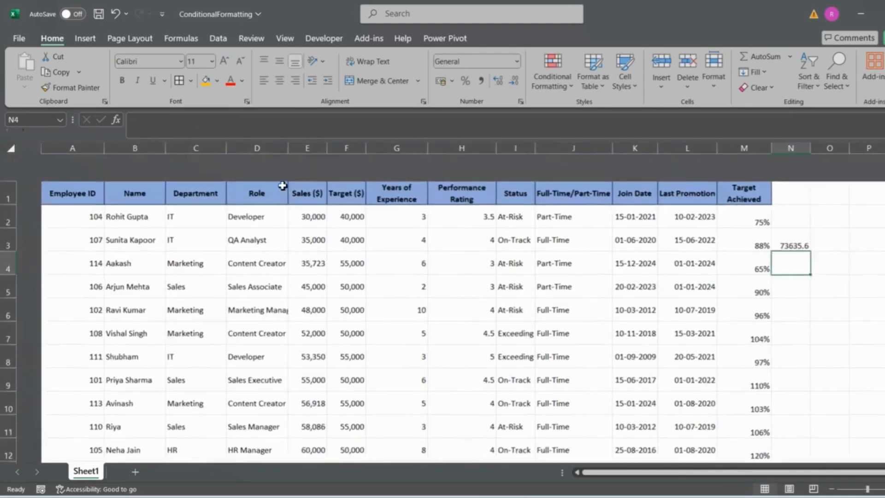
click(781, 204)
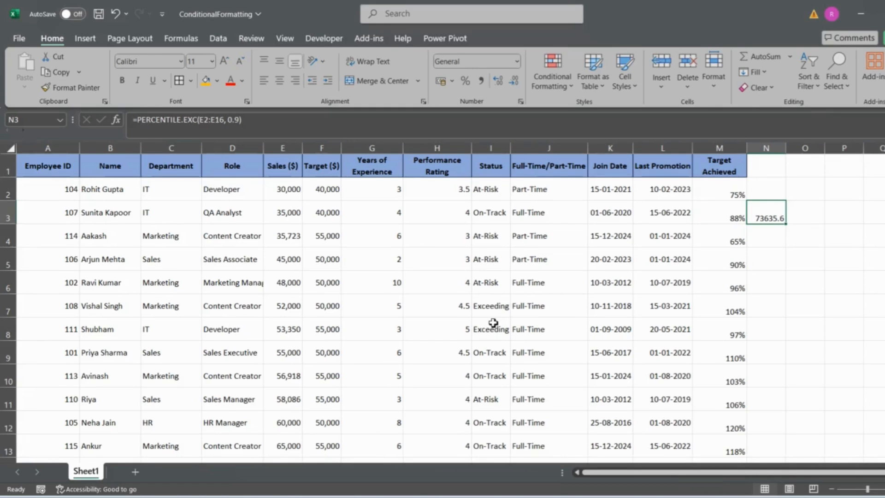
Step: Select the Sales values in E2:E16 and clear the conditional formatting rules from the entire sheet
click(282, 186)
key(ctrl+shift+Down)
click(553, 73)
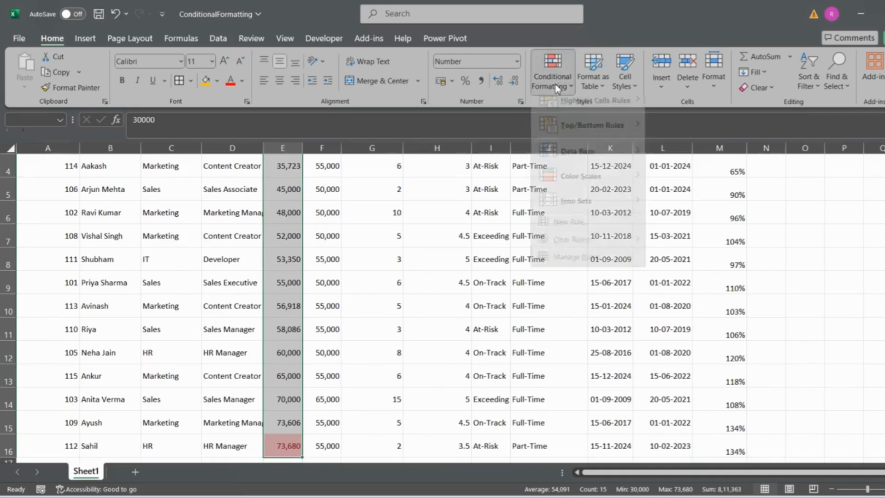
mouse_move(583, 252)
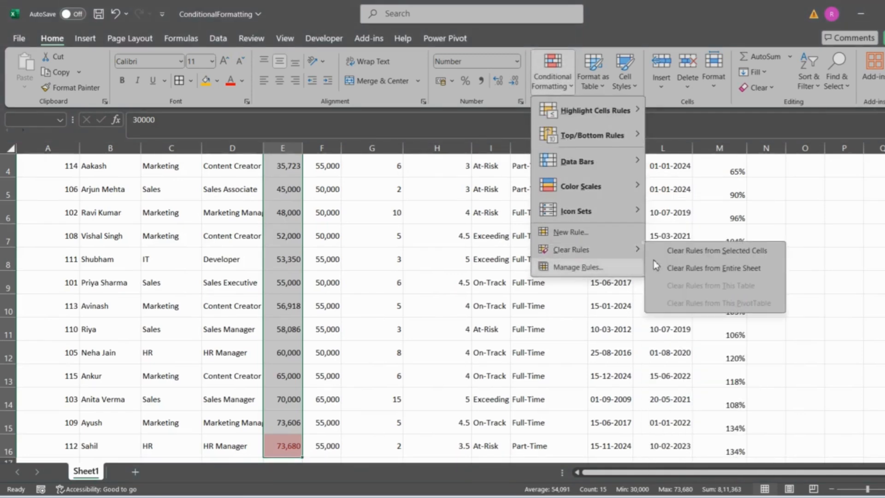
click(685, 264)
Step: Apply an Above Average rule with Light Red Fill with Dark Red Text to the Sales values in E2:E16 and check the column
click(553, 85)
mouse_move(595, 137)
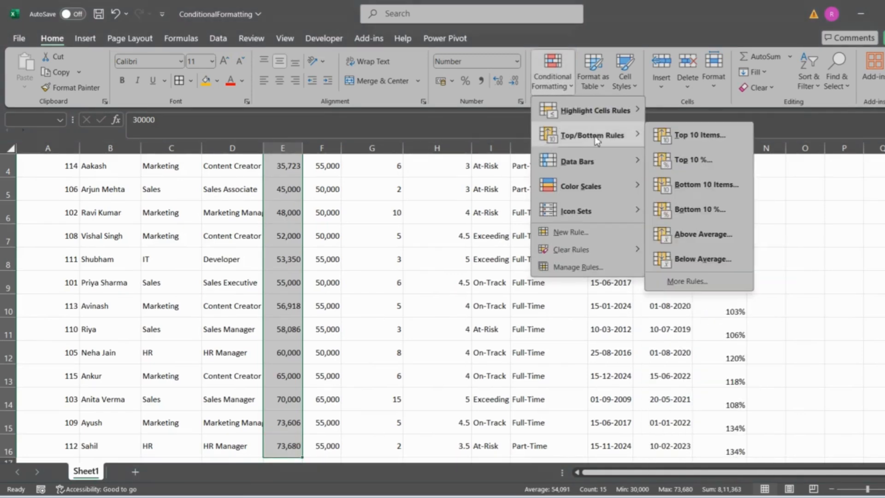
click(710, 235)
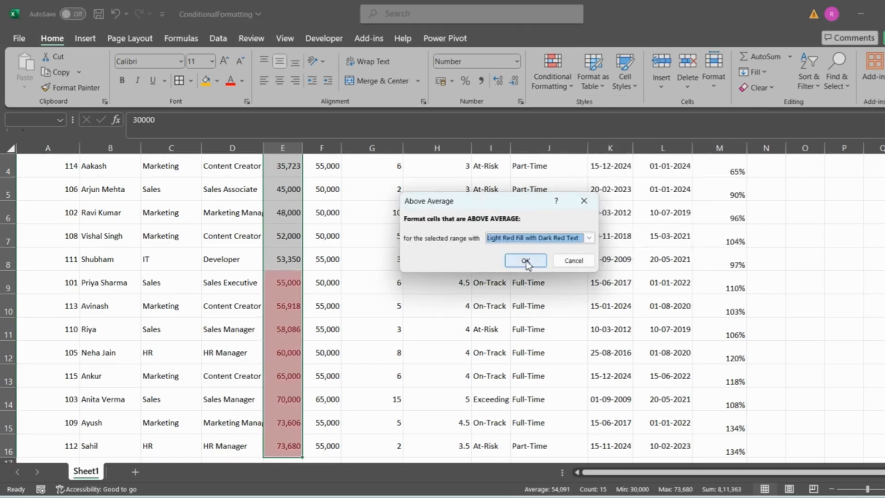
click(526, 261)
scroll(421, 312, up, 1)
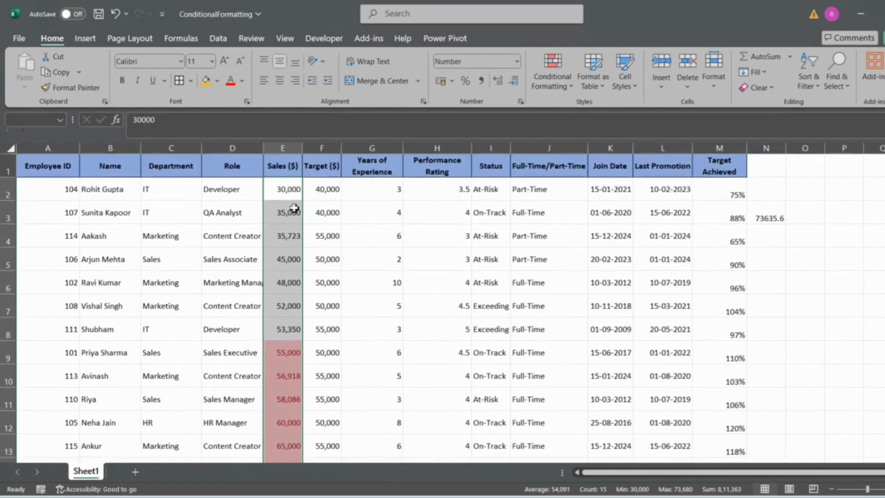
click(281, 191)
key(ctrl+shift+Down)
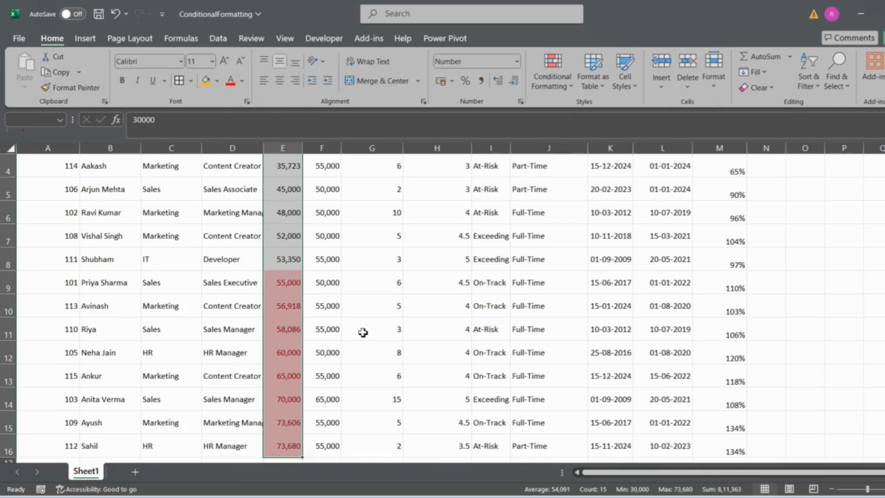
scroll(277, 277, down, 1)
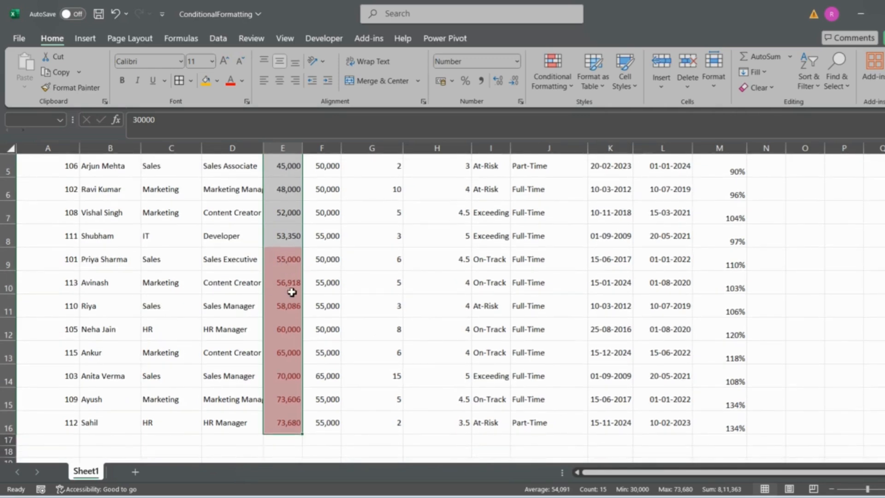
scroll(296, 269, up, 2)
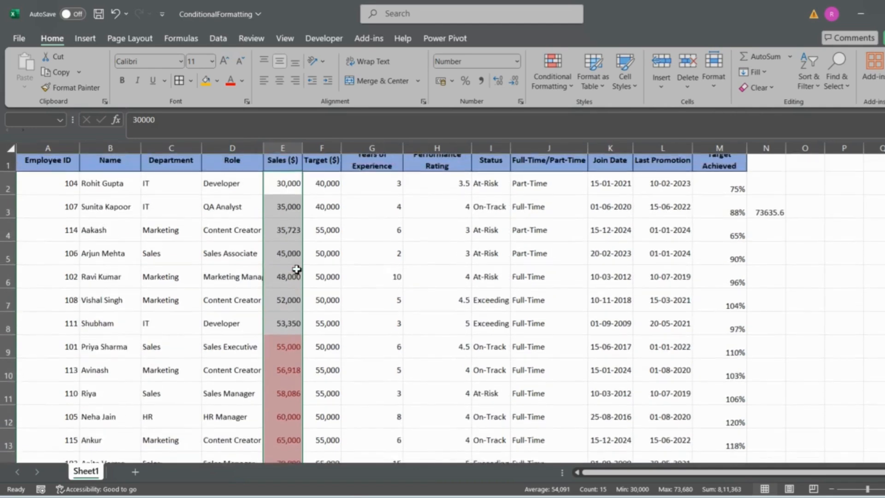
Step: Clear the Above Average rule by removing all conditional formatting rules from the entire sheet
click(554, 76)
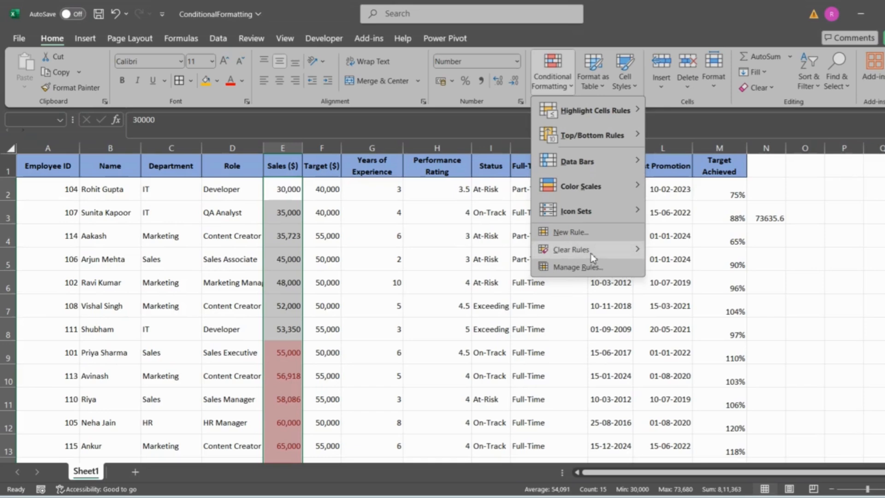
mouse_move(590, 252)
click(700, 269)
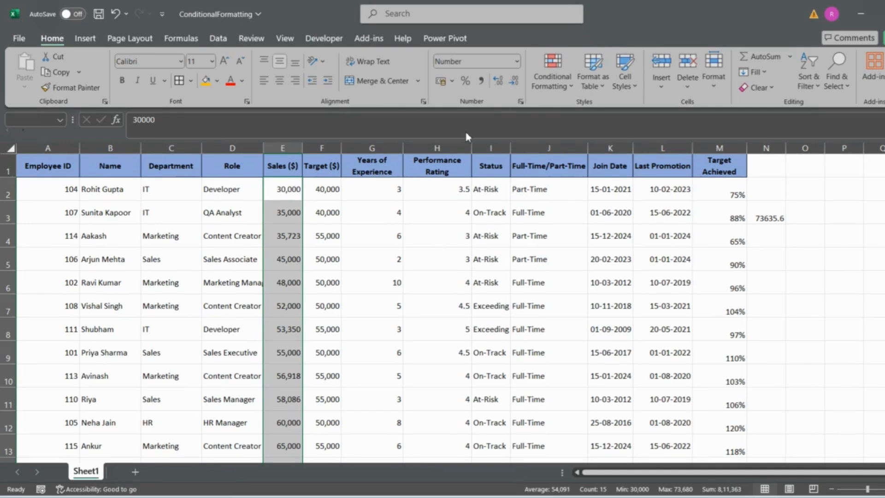
Step: Apply blue gradient-fill data bars to the Sales values in E2:E16 and check the column
click(541, 87)
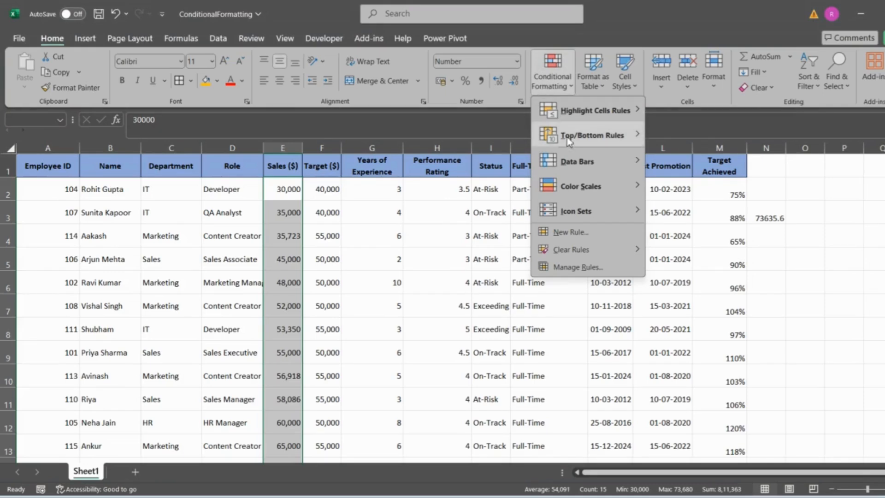
mouse_move(583, 198)
mouse_move(584, 215)
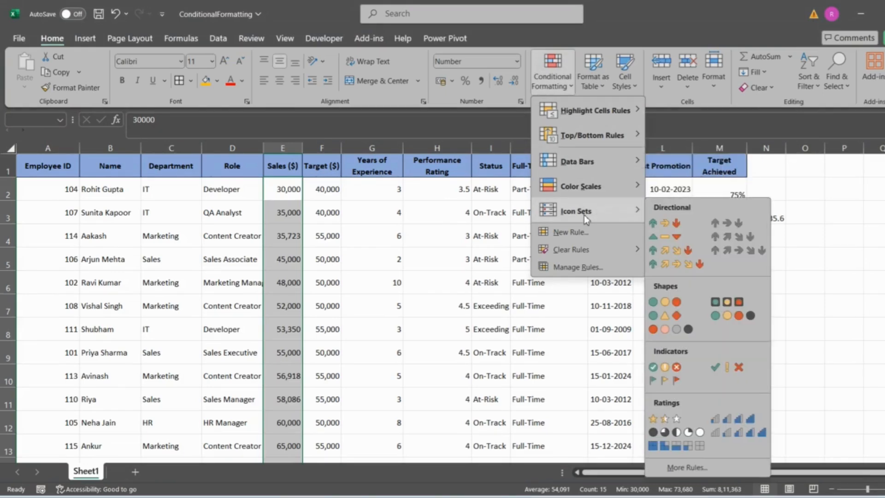
mouse_move(595, 166)
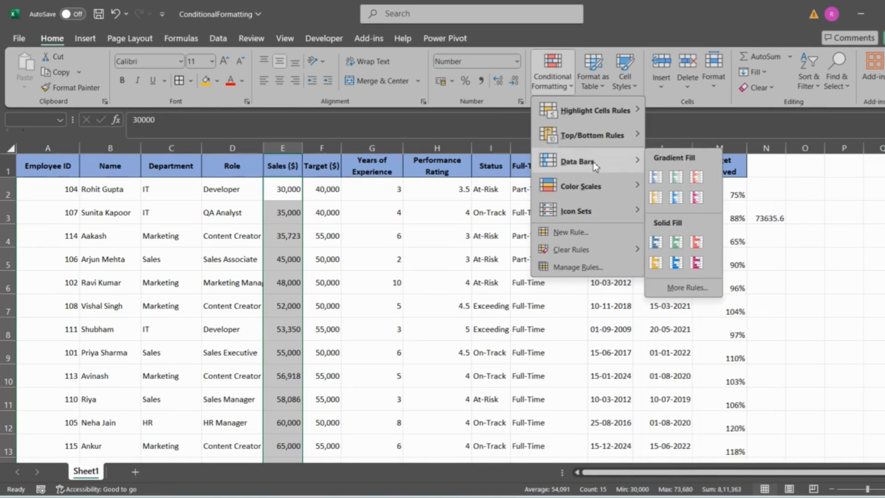
click(656, 178)
scroll(409, 291, down, 2)
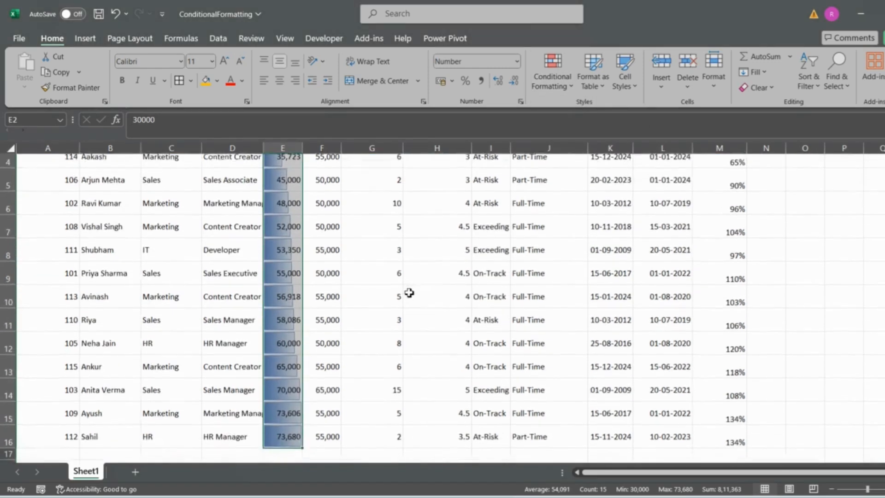
scroll(409, 290, up, 1)
scroll(284, 203, up, 1)
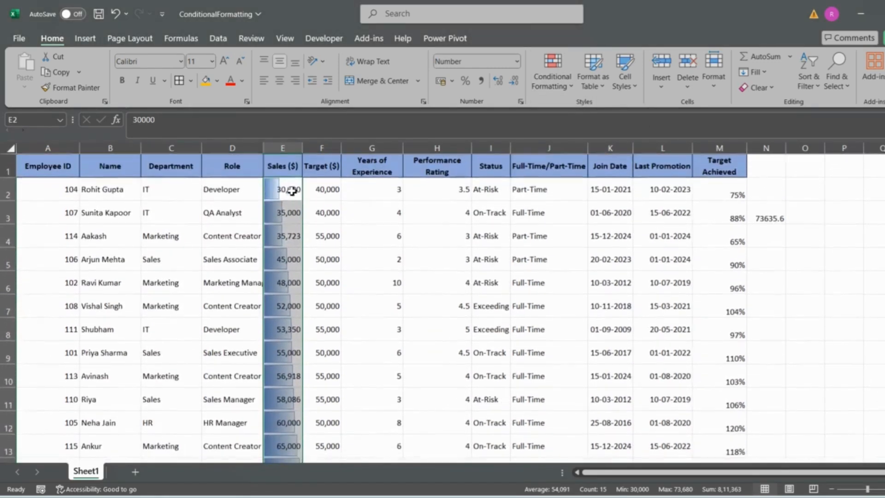
Step: Examine how the data bar lengths in the Sales column compare between the lowest value in E2 and the highest in E16
click(329, 229)
scroll(330, 231, down, 3)
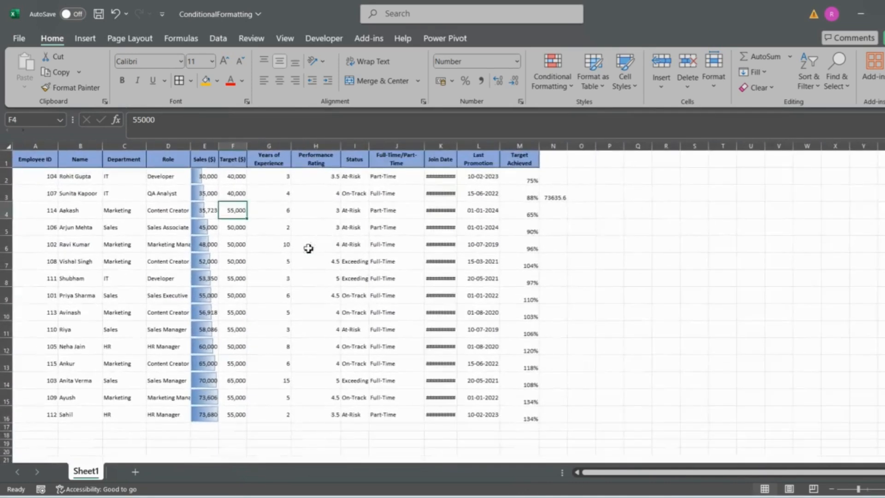
click(208, 414)
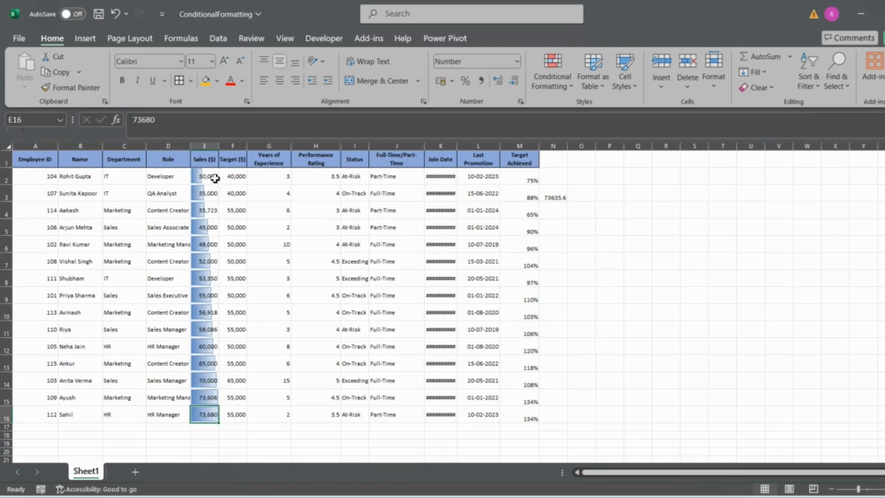
drag(213, 176, 212, 425)
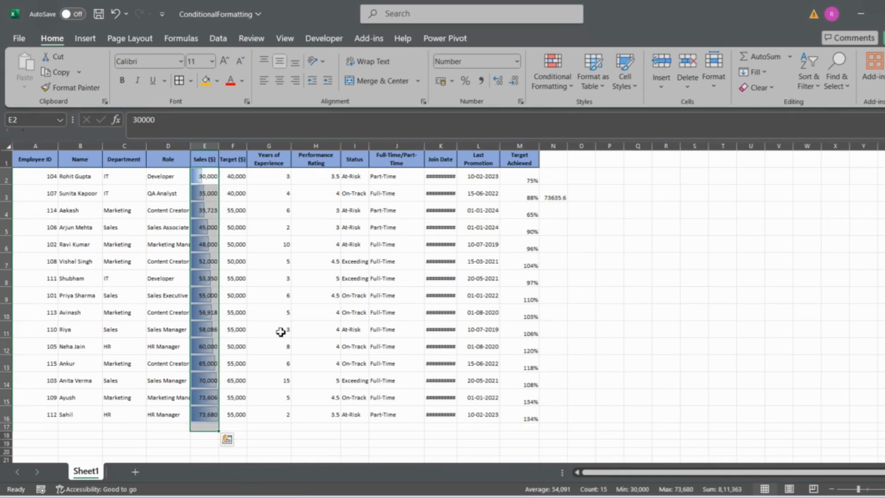
click(535, 87)
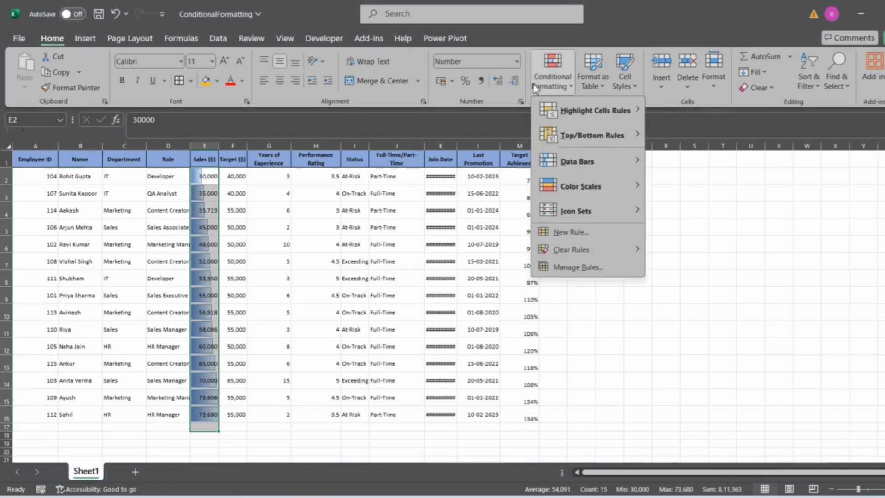
click(197, 183)
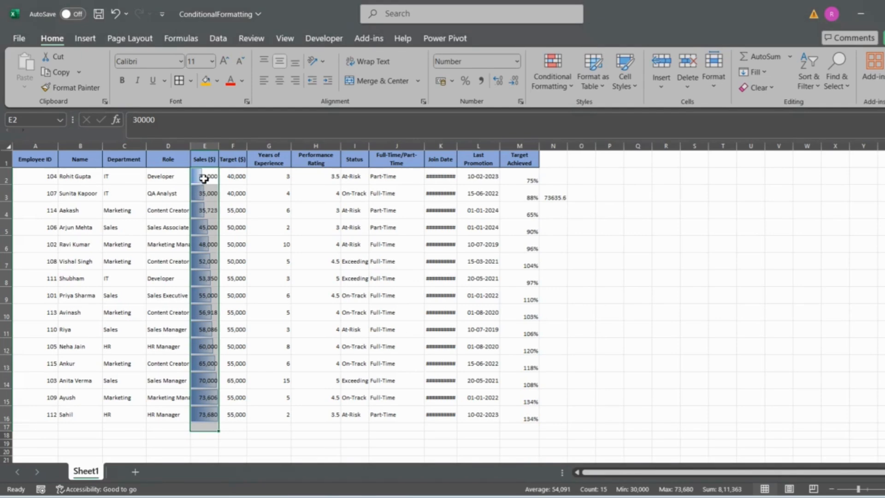
click(201, 141)
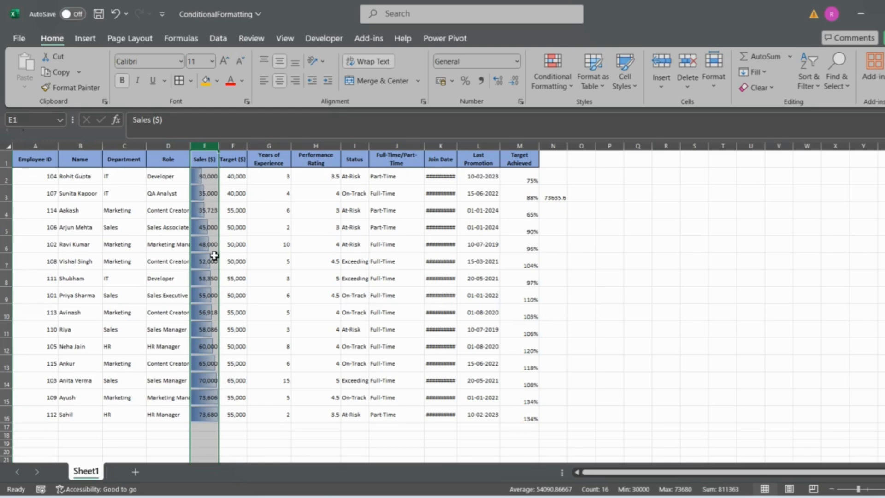
Step: Select E2:E16 and clear the data bars by removing the conditional formatting rules from the entire sheet
drag(211, 180, 202, 414)
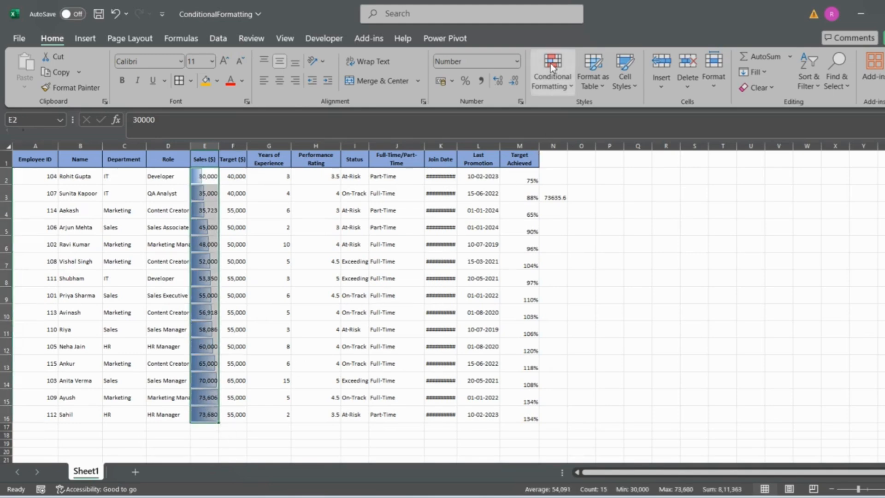
click(552, 78)
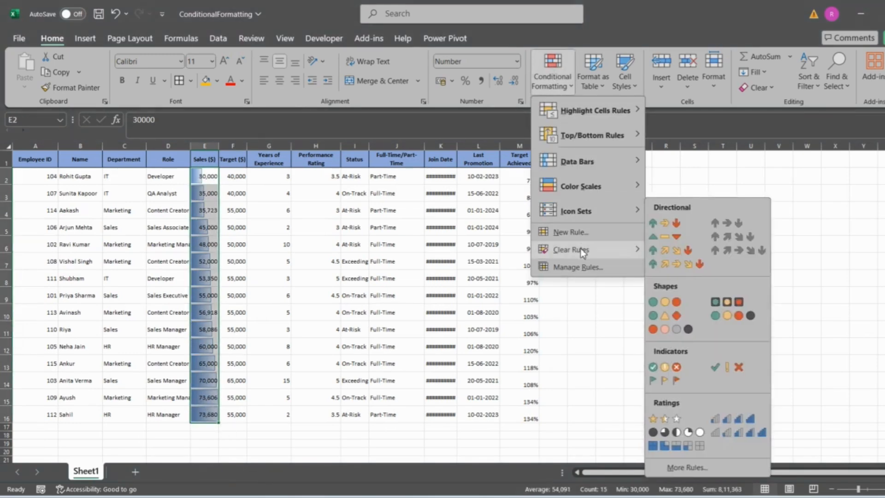
mouse_move(572, 249)
click(696, 268)
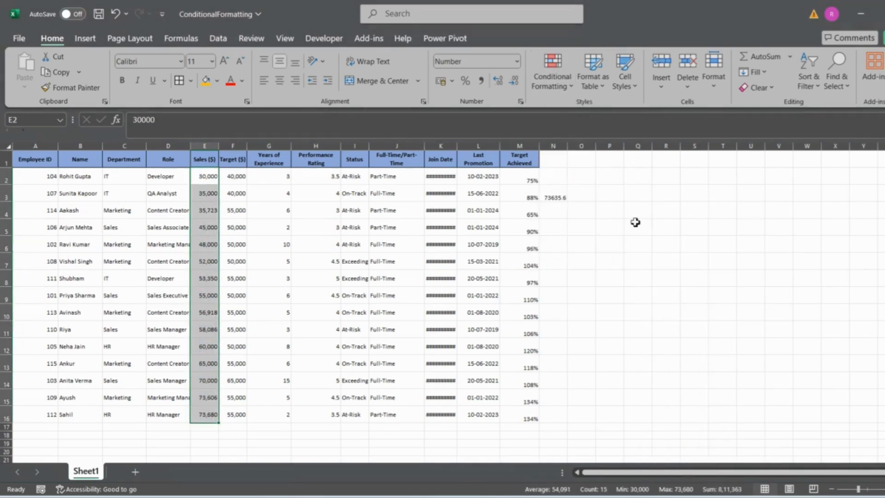
Step: Preview the orange solid-fill data bars, and apply the Green-Yellow-Red color scale to the Sales values in E2:E16
click(552, 78)
click(426, 267)
scroll(426, 267, up, 4)
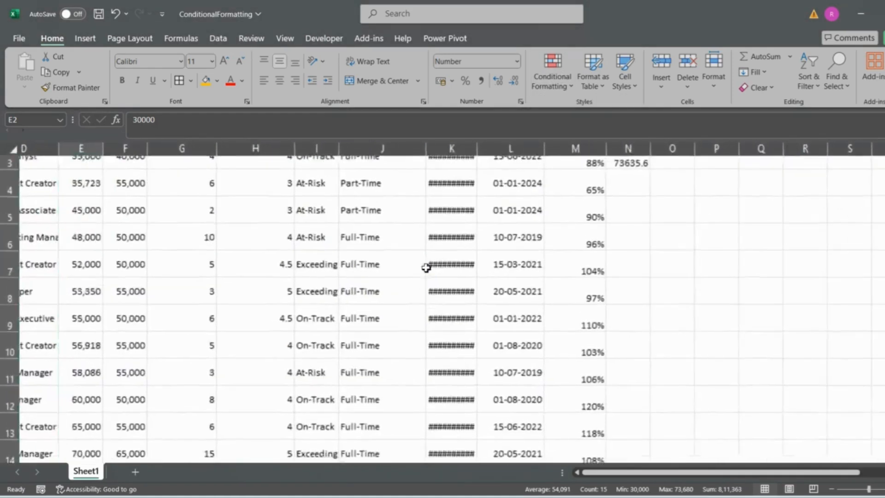
scroll(369, 286, left, 2)
scroll(379, 293, up, 2)
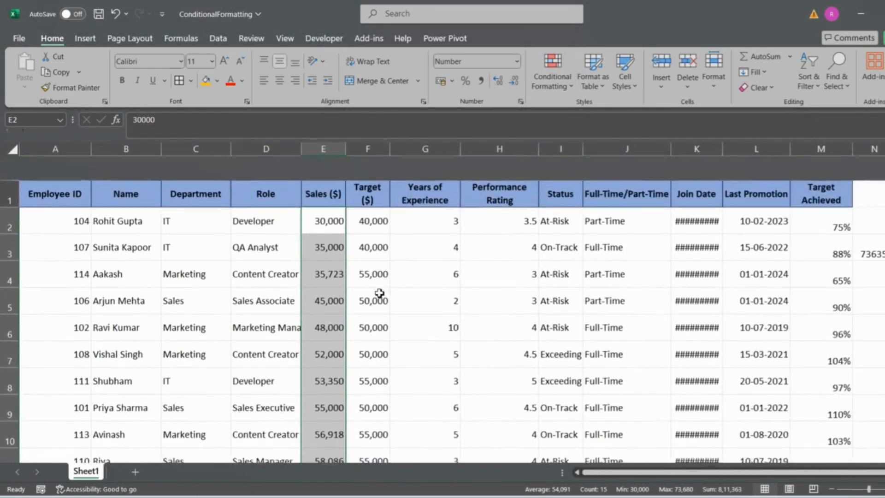
scroll(379, 293, left, 1)
click(551, 81)
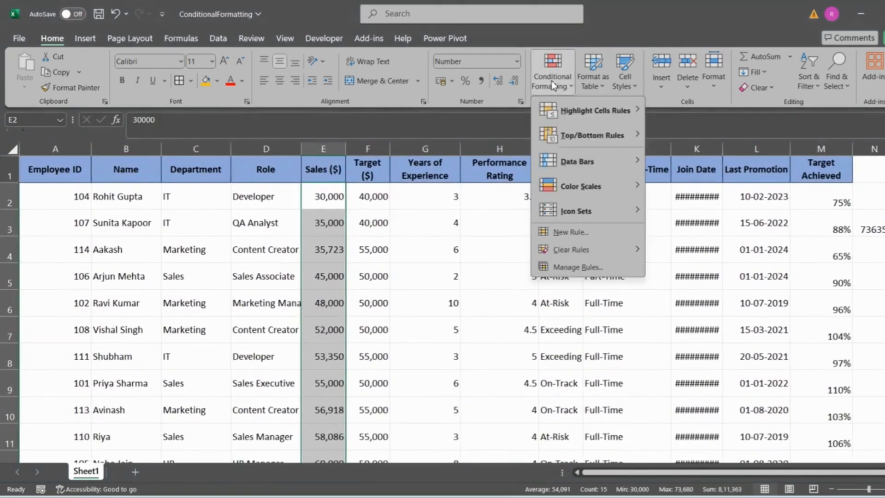
mouse_move(611, 171)
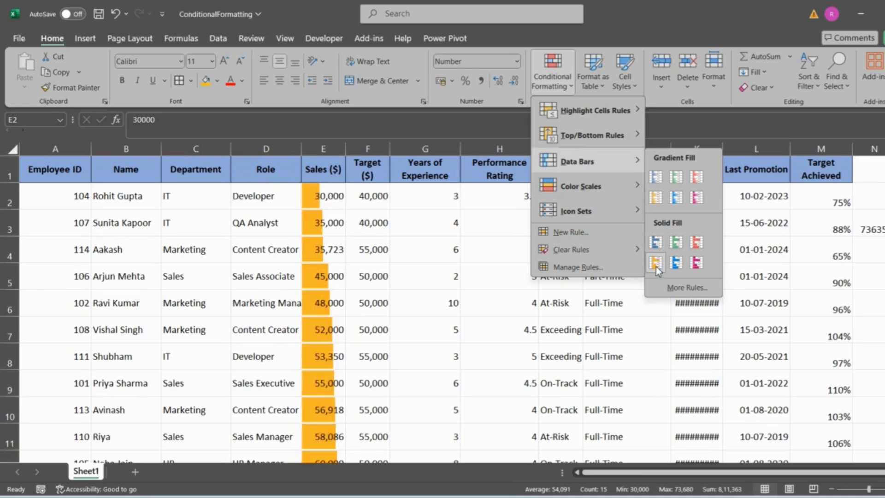
mouse_move(598, 188)
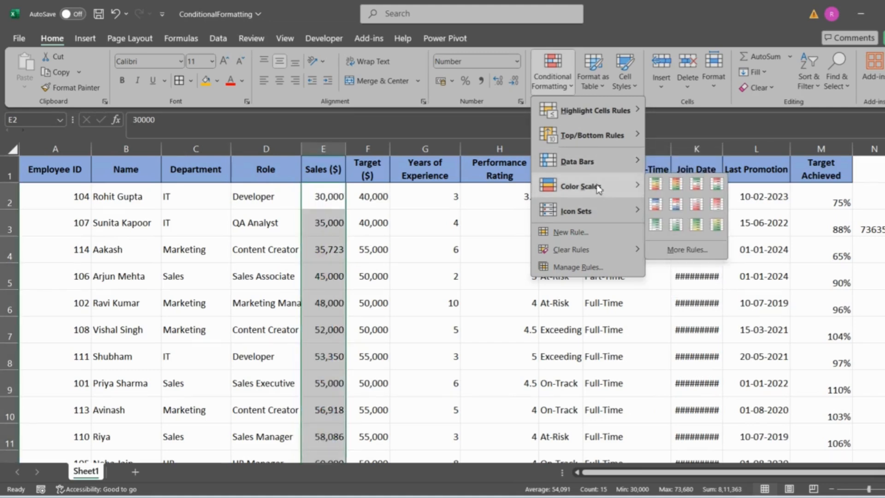
click(656, 184)
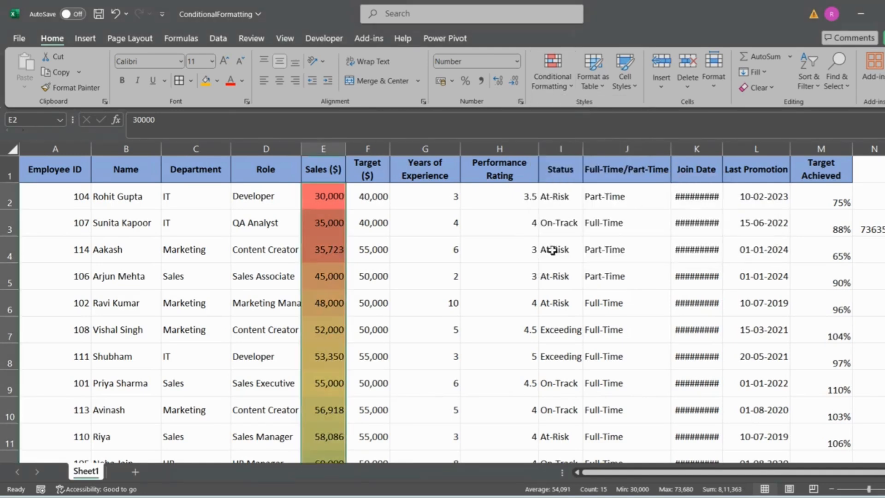
Step: Examine the color gradient across the Sales values from E2 down to E16
scroll(466, 320, down, 2)
scroll(466, 320, up, 2)
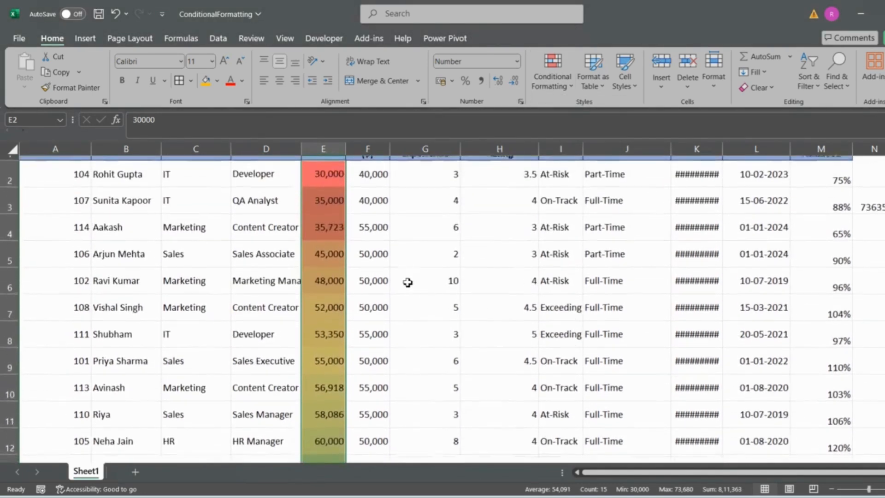
scroll(408, 282, up, 1)
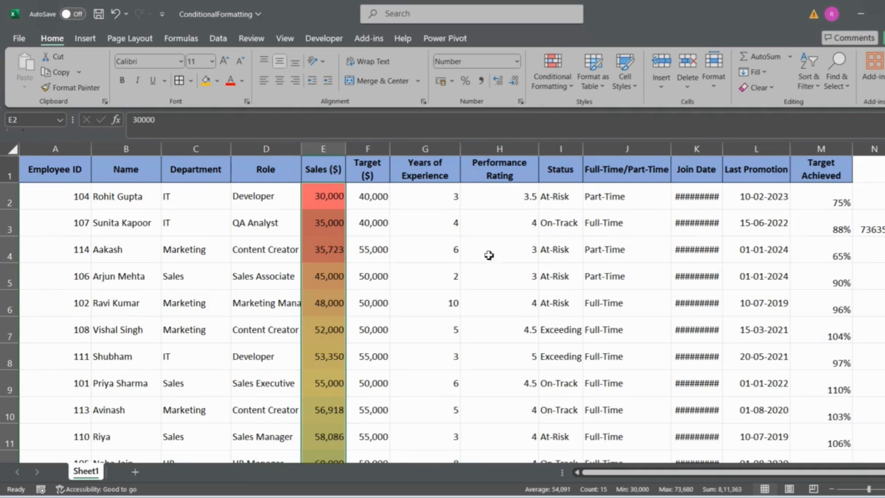
scroll(489, 255, down, 3)
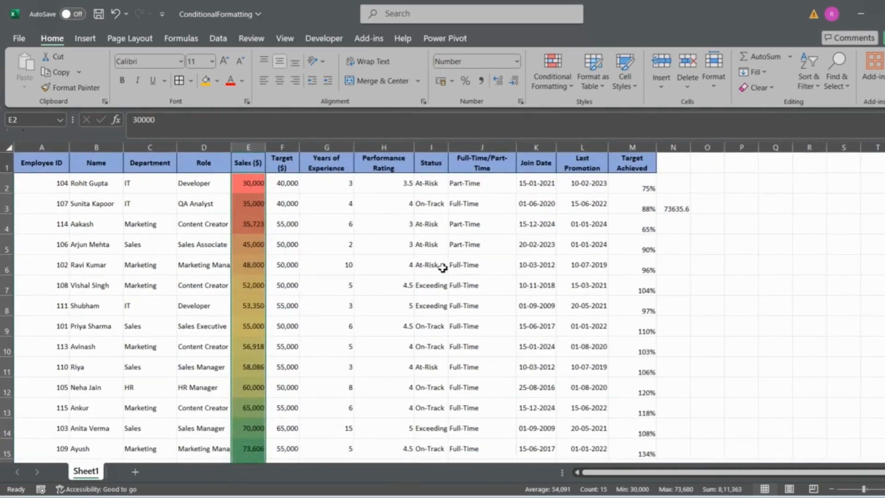
scroll(442, 268, down, 1)
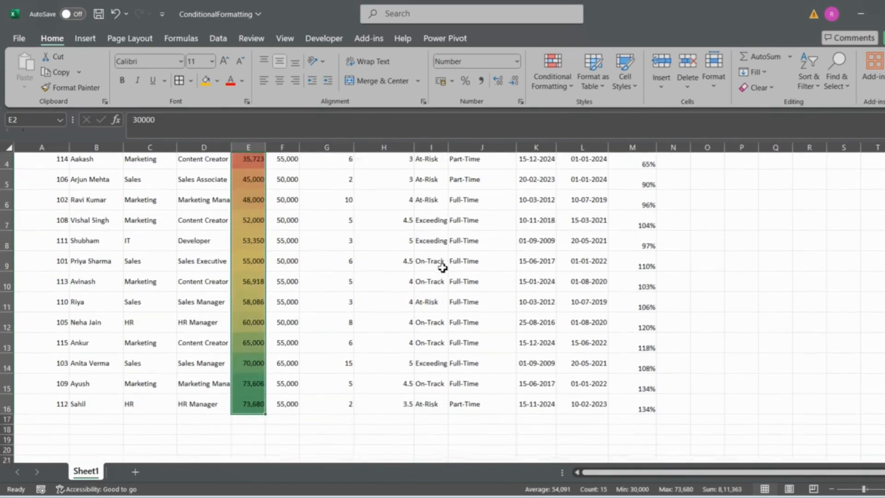
scroll(341, 292, up, 1)
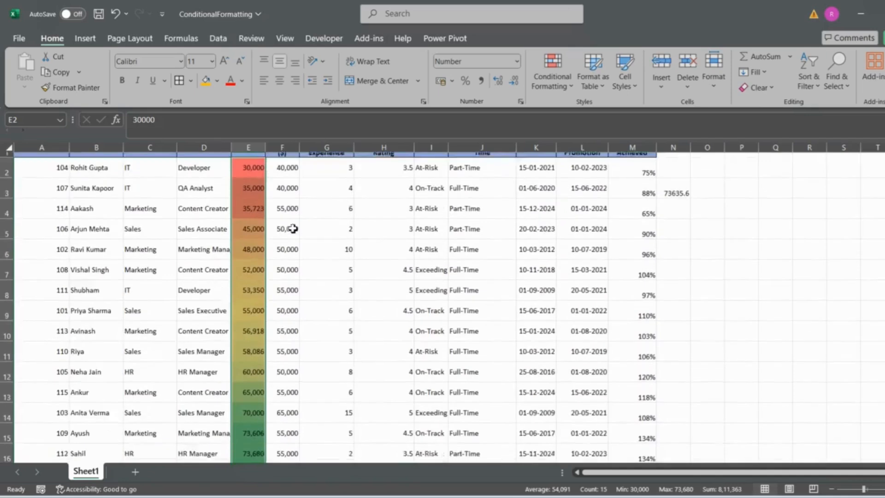
Step: Clear the color scale from the Sales column by removing the conditional formatting rules from the entire sheet
scroll(291, 227, down, 1)
scroll(293, 229, up, 1)
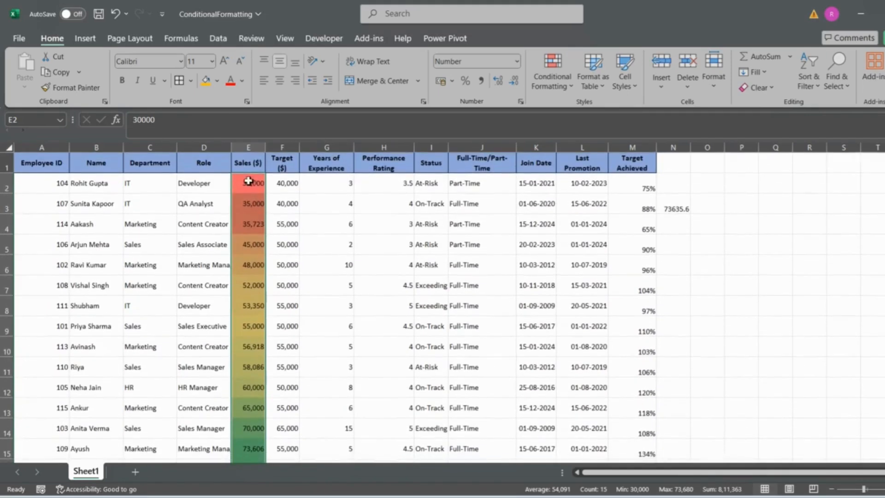
scroll(257, 248, down, 1)
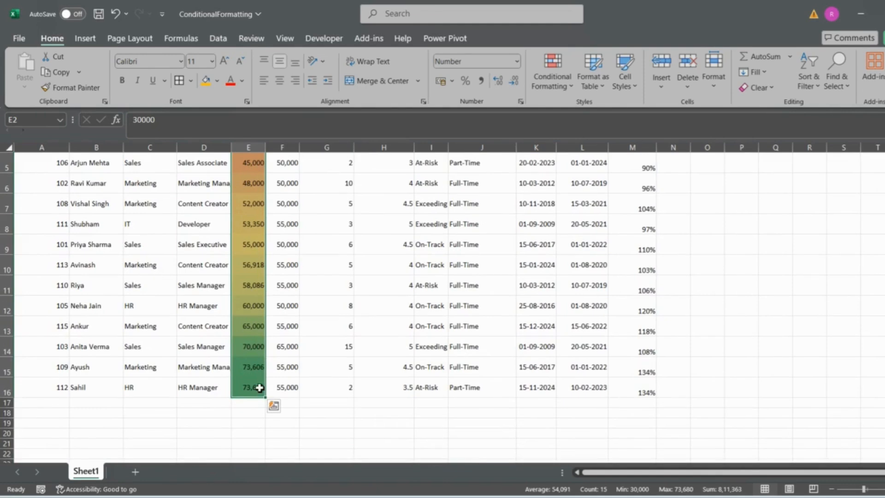
scroll(249, 230, up, 1)
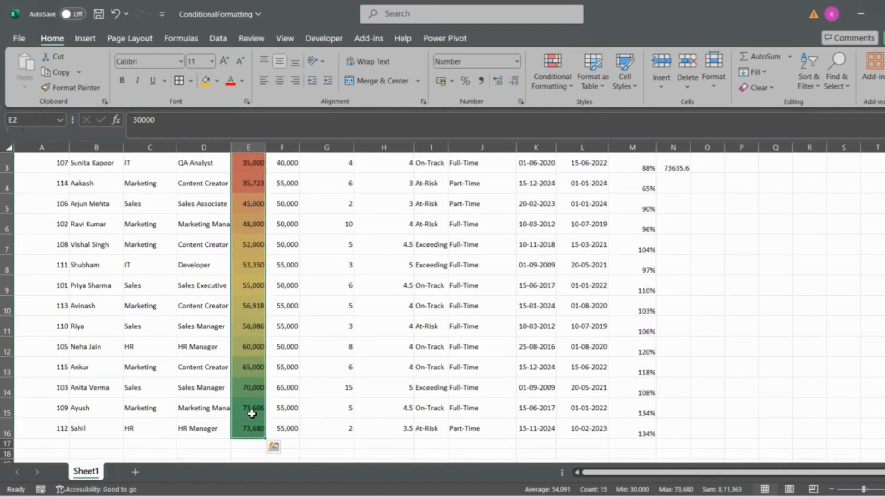
scroll(317, 286, up, 1)
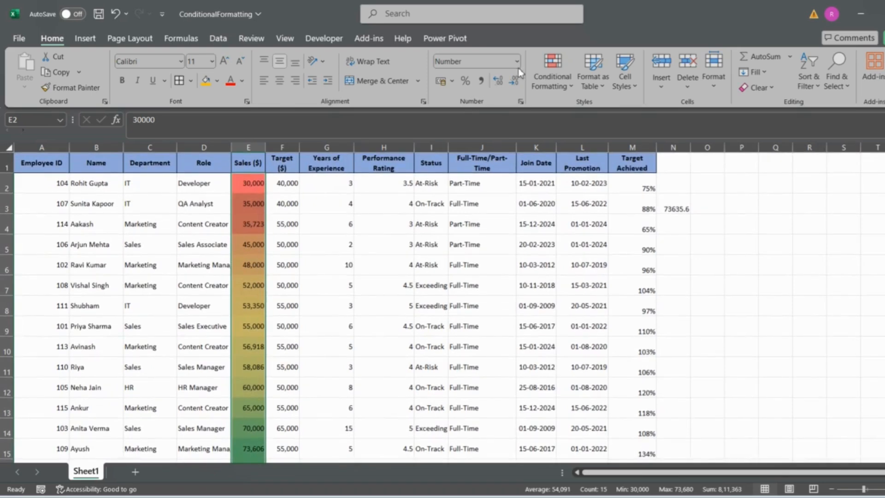
click(553, 74)
mouse_move(644, 186)
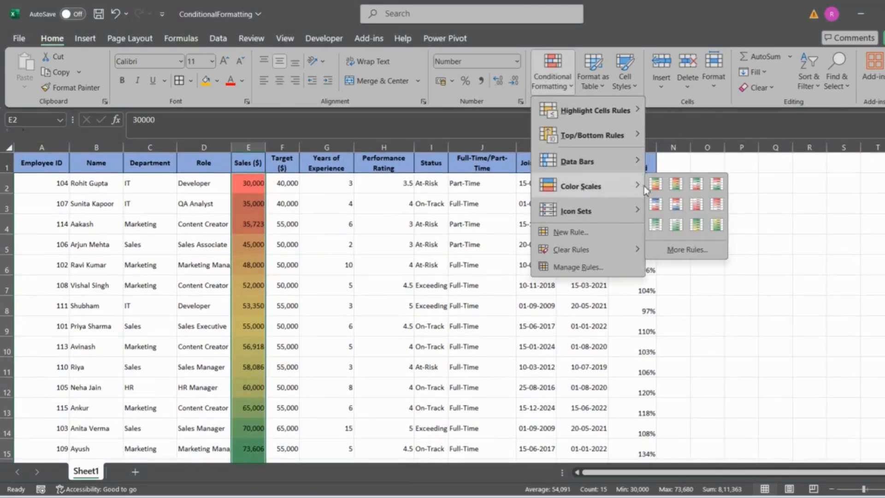
mouse_move(582, 214)
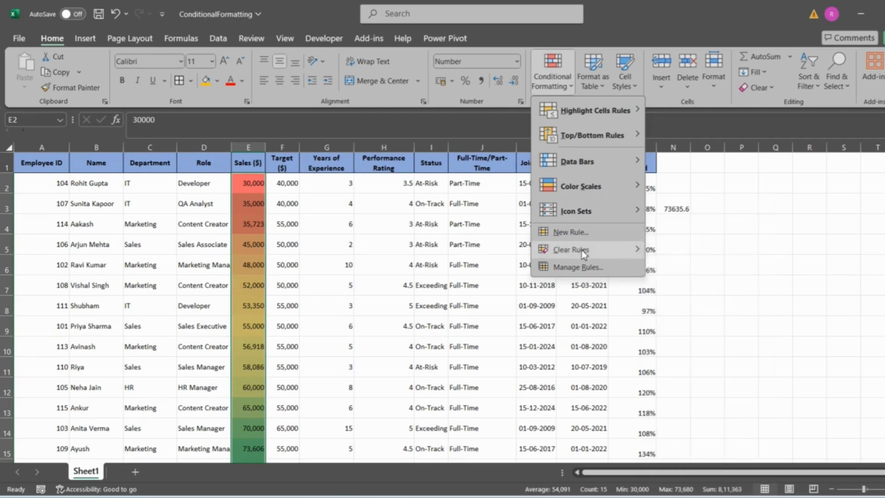
mouse_move(584, 253)
click(679, 266)
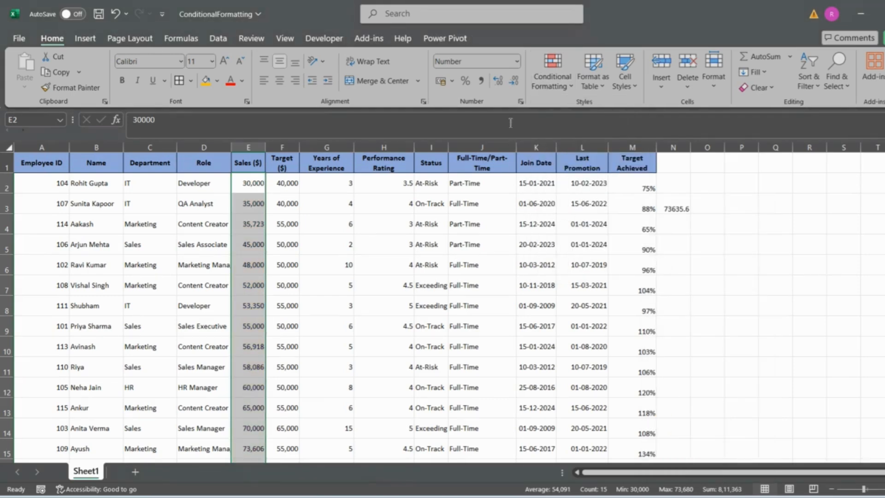
Step: Apply the 3 Arrows (Colored) icon set to the Sales values in E2:E16 and review the arrows down the column
click(544, 79)
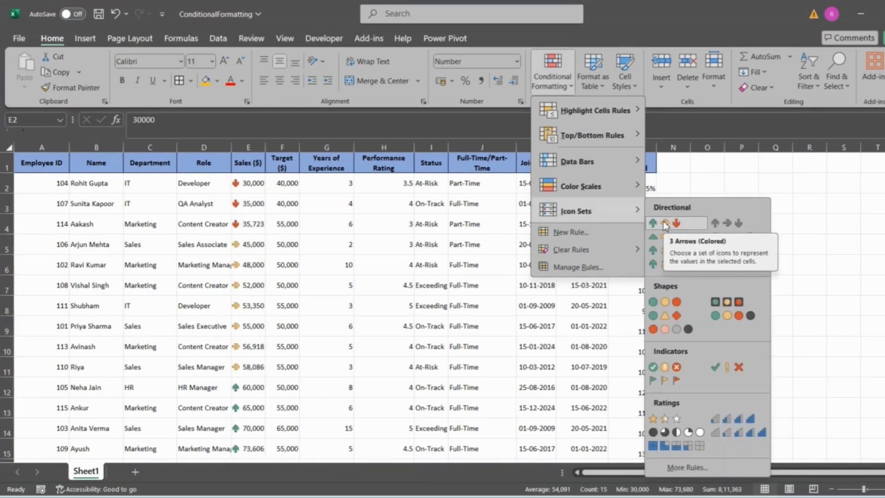
click(664, 225)
scroll(438, 275, down, 1)
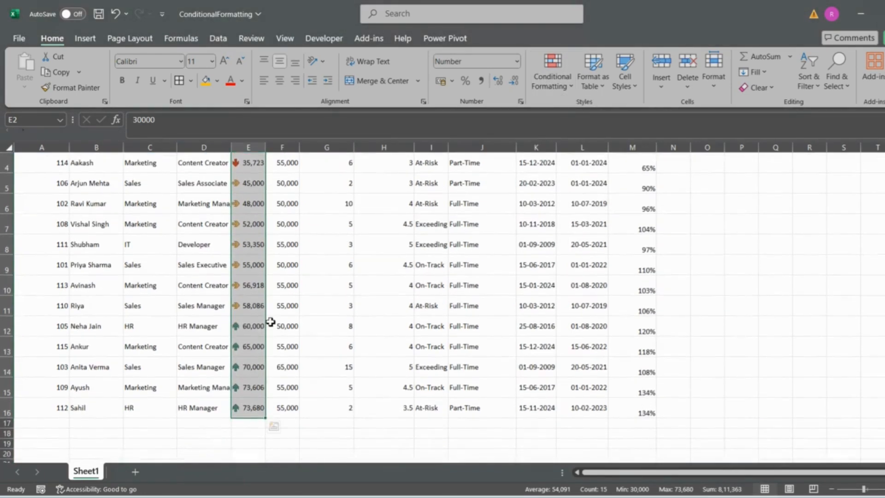
scroll(271, 322, up, 1)
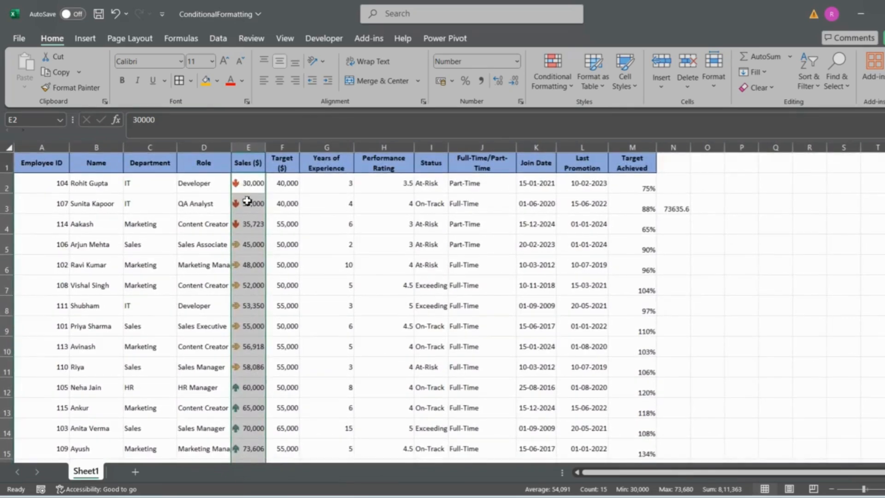
scroll(246, 231, down, 1)
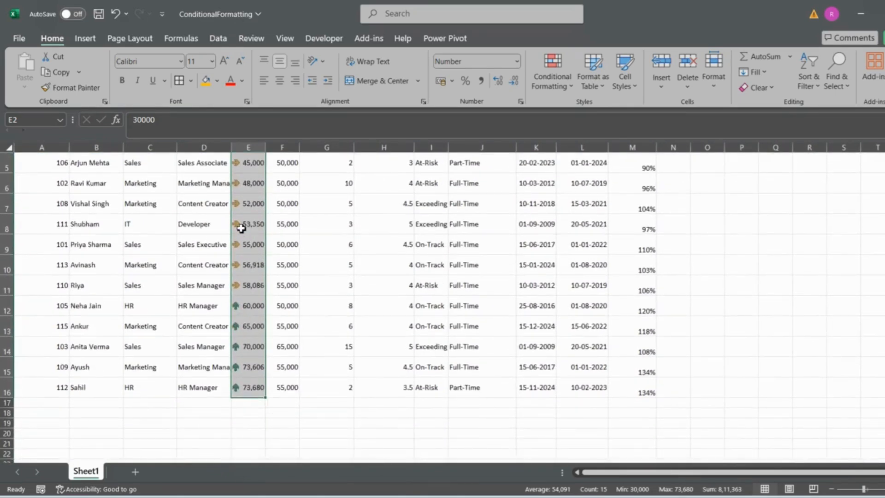
scroll(242, 226, up, 1)
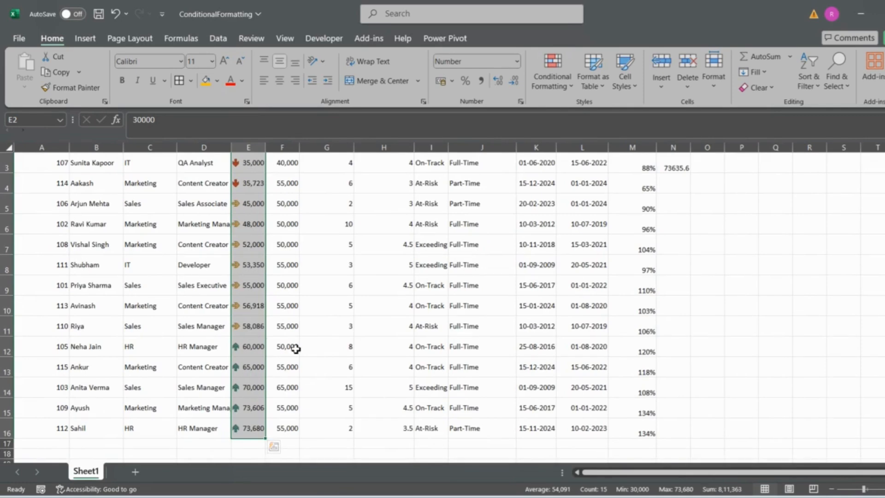
scroll(295, 349, up, 1)
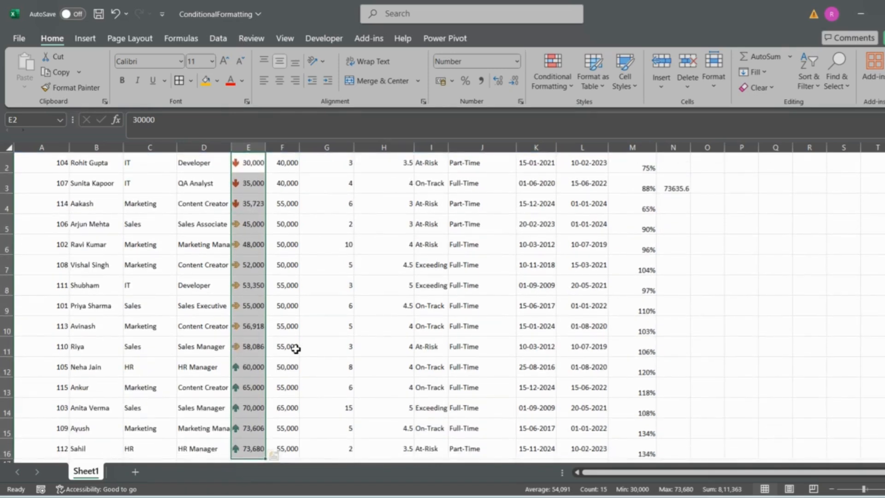
scroll(296, 349, up, 1)
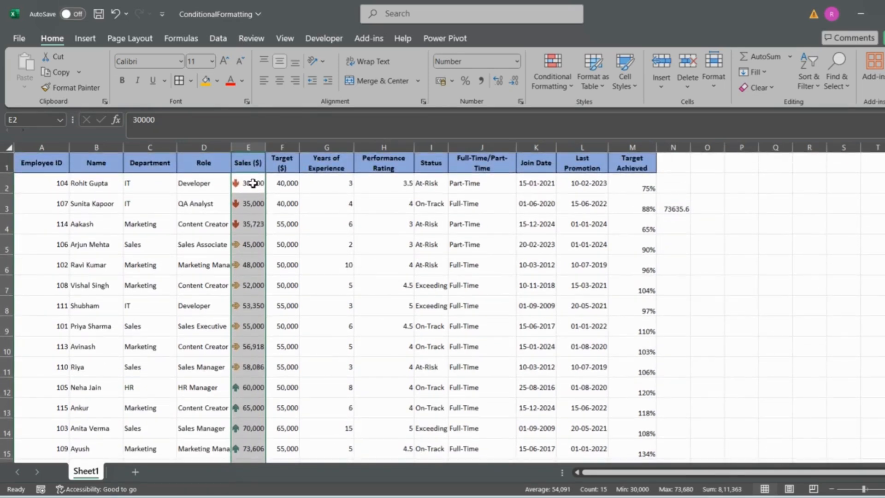
Step: Replace the arrows on the Sales values in E2:E16 with the five-bar ratings icon set
click(548, 87)
mouse_move(613, 216)
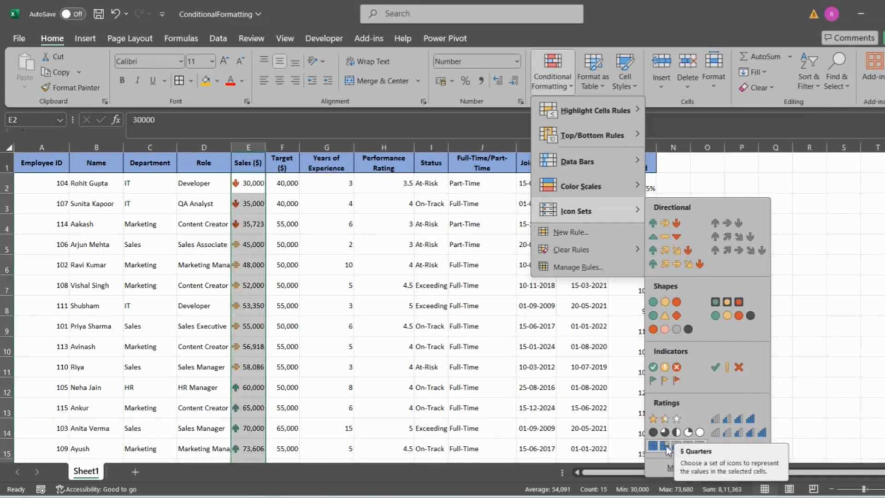
click(740, 436)
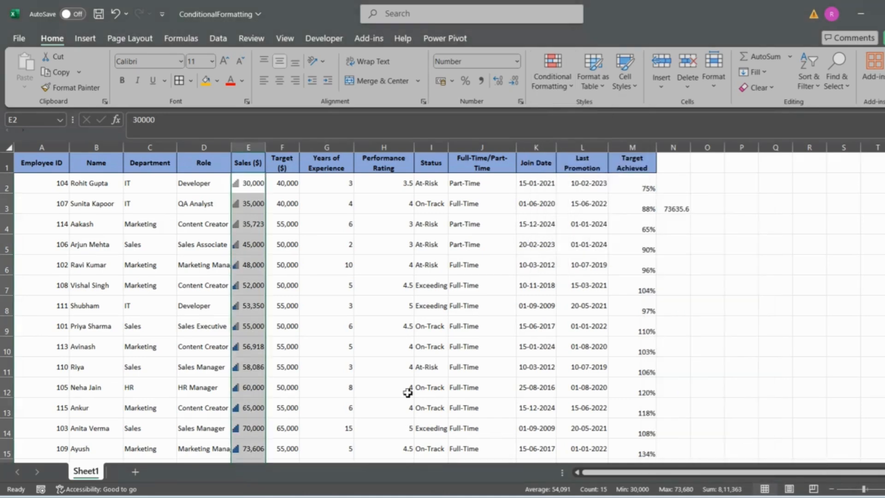
scroll(408, 392, down, 1)
scroll(407, 393, up, 1)
Step: Remove the rating icons by clearing the conditional formatting rules from the entire sheet
click(555, 88)
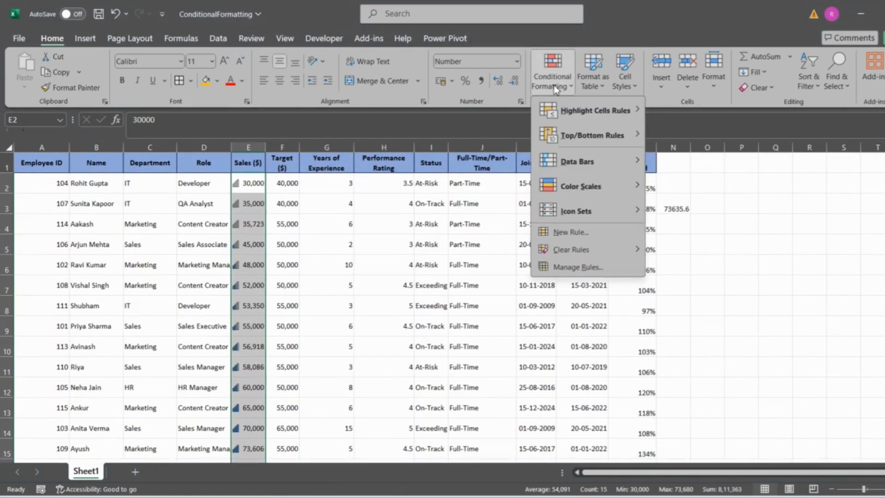
mouse_move(579, 210)
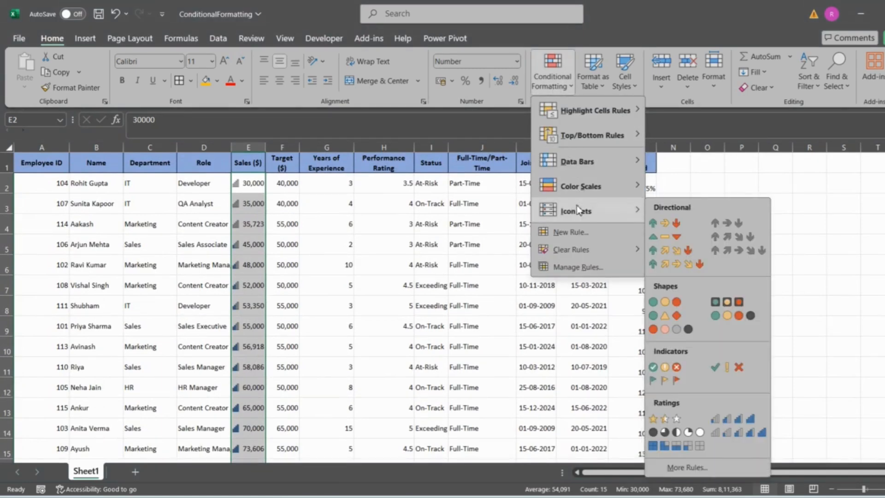
mouse_move(600, 249)
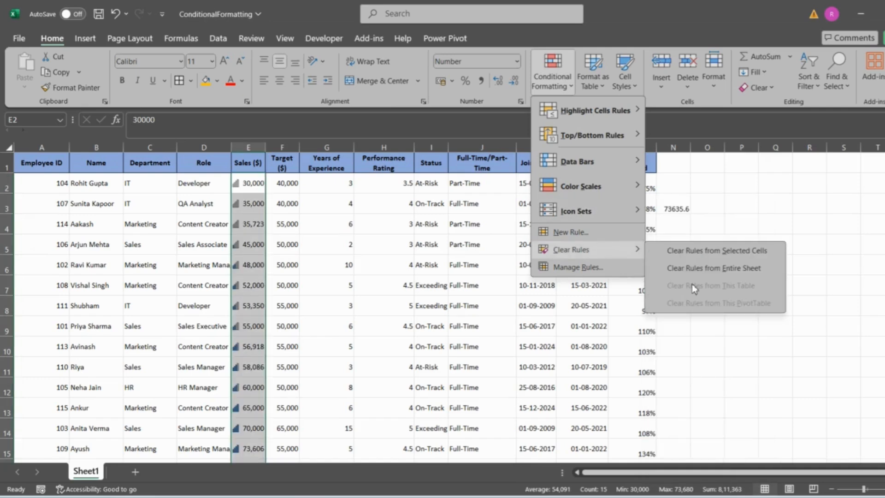
click(716, 267)
Step: Select the Join Date values in K2:K16
click(580, 224)
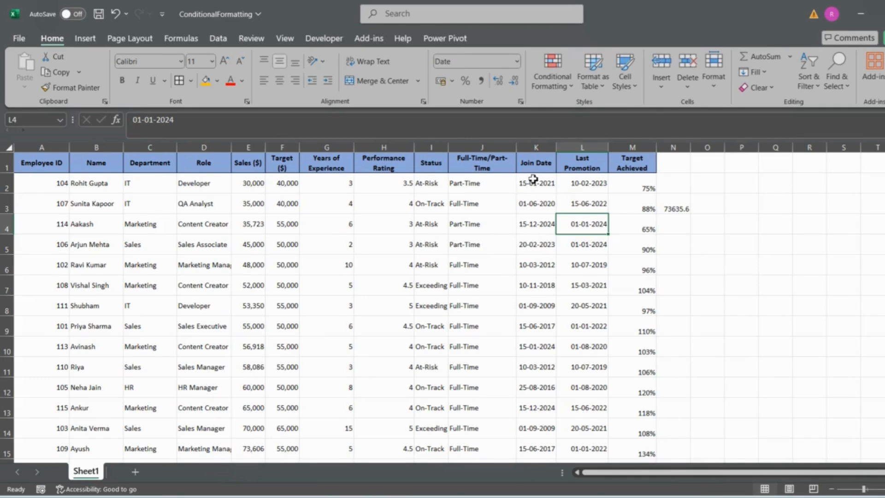
drag(534, 179, 526, 417)
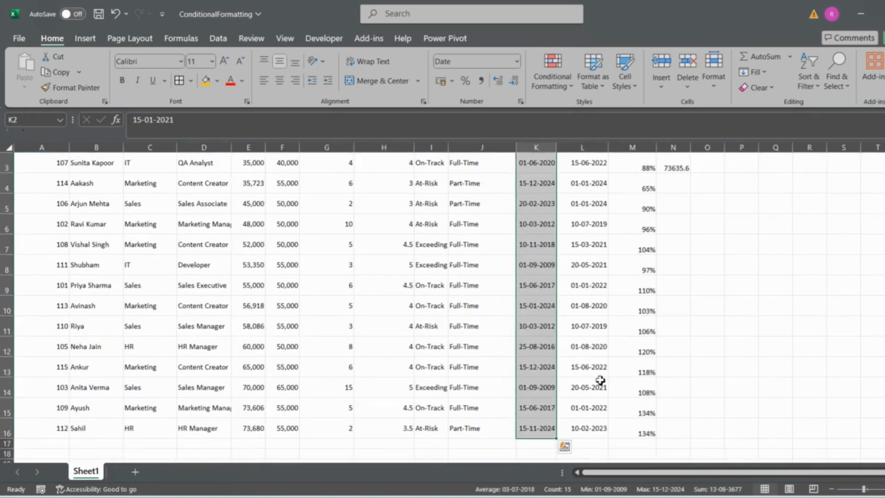
scroll(606, 376, up, 2)
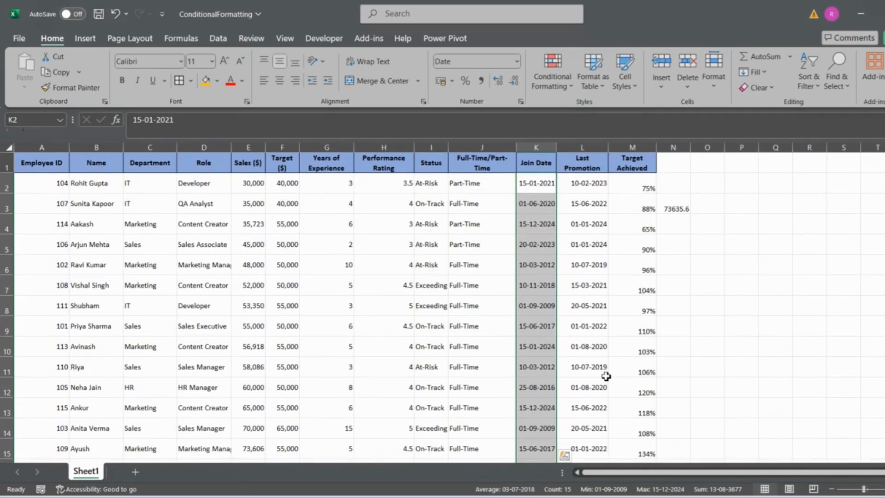
Step: View the date period choices of the A Date Occurring highlight rule, and close it without applying a rule
click(566, 84)
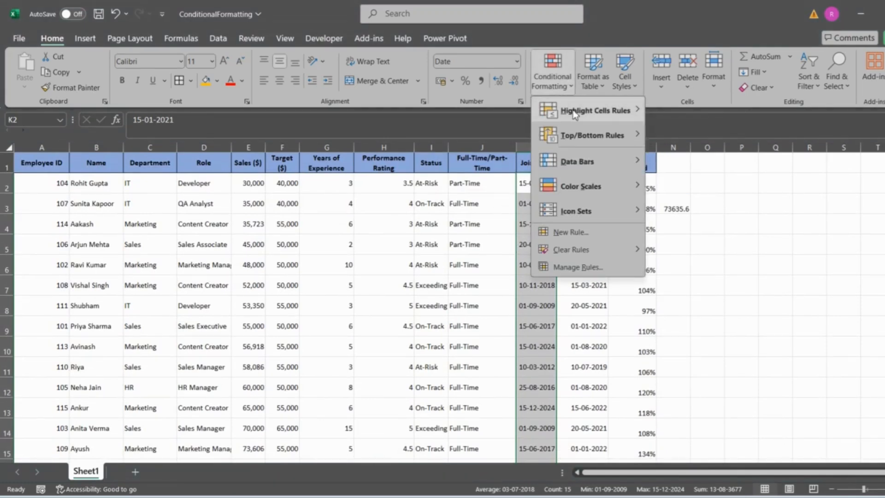
mouse_move(575, 115)
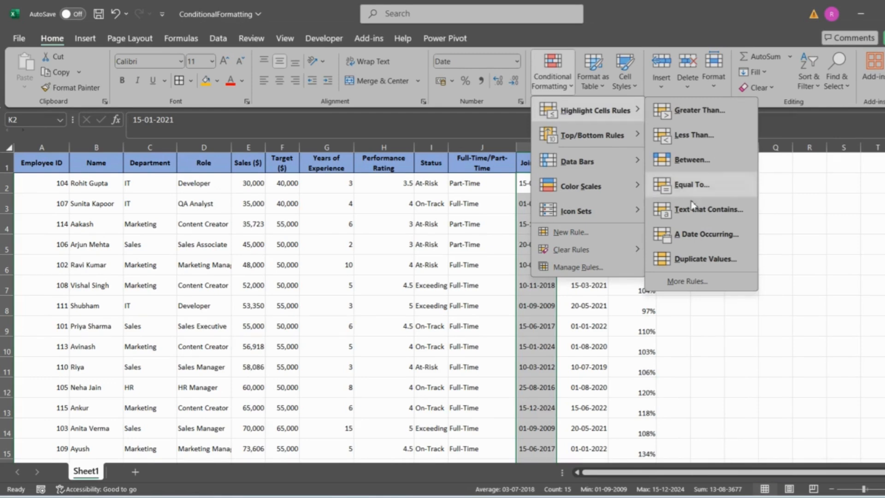
click(702, 235)
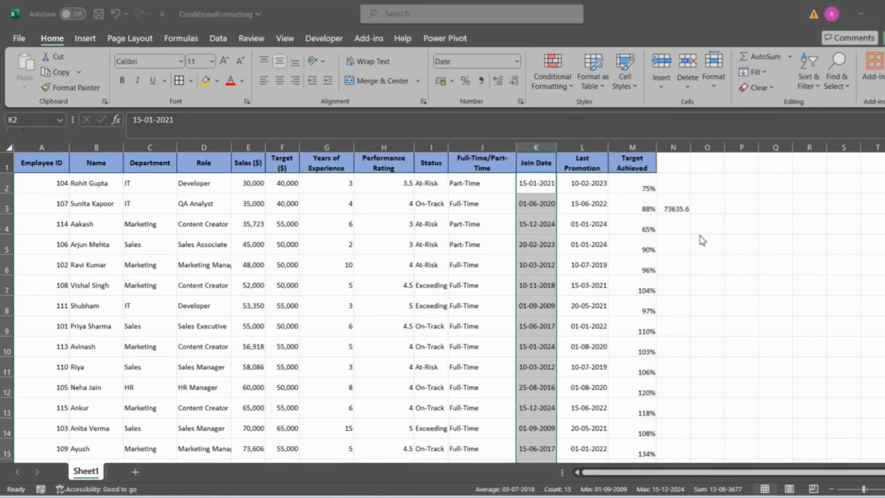
click(284, 247)
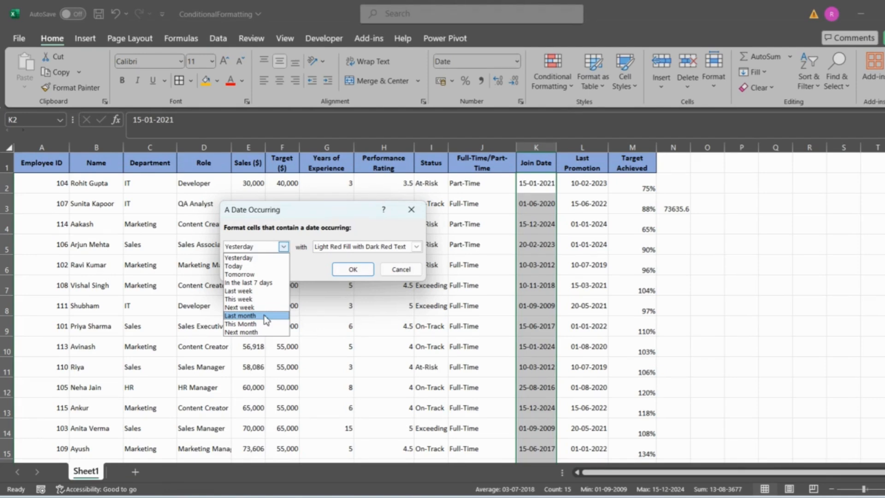
click(409, 209)
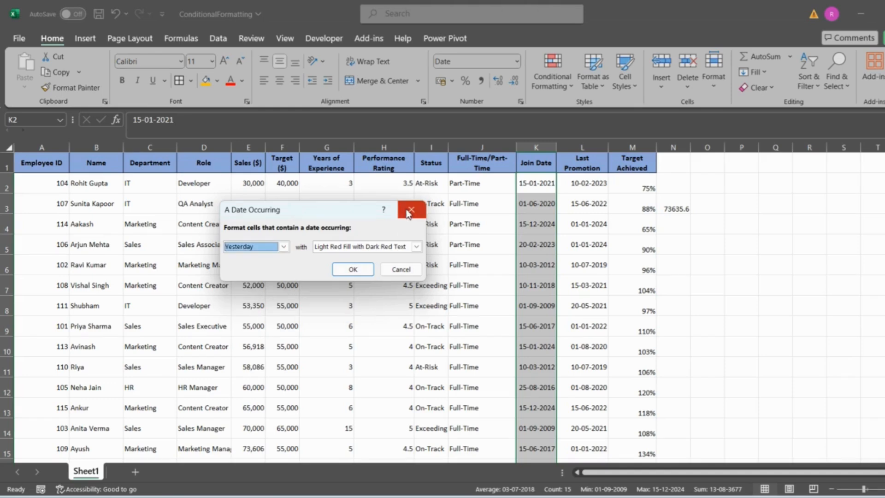
click(409, 209)
Step: Start a new formula-based formatting rule for K2:K16 with the formula =YEAR(K2)>2015
click(558, 90)
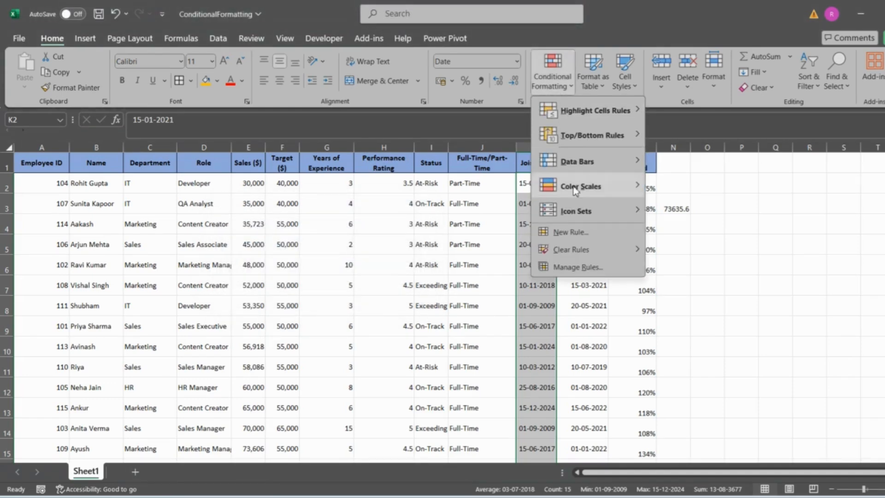
mouse_move(574, 189)
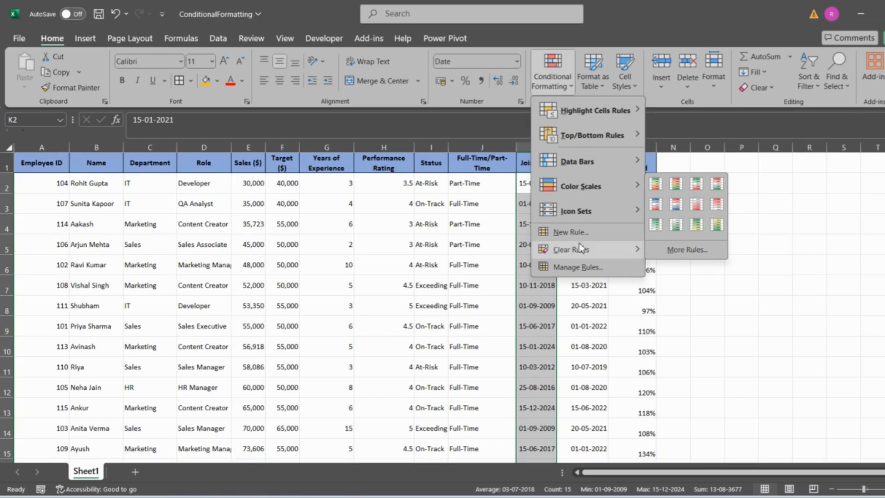
click(571, 232)
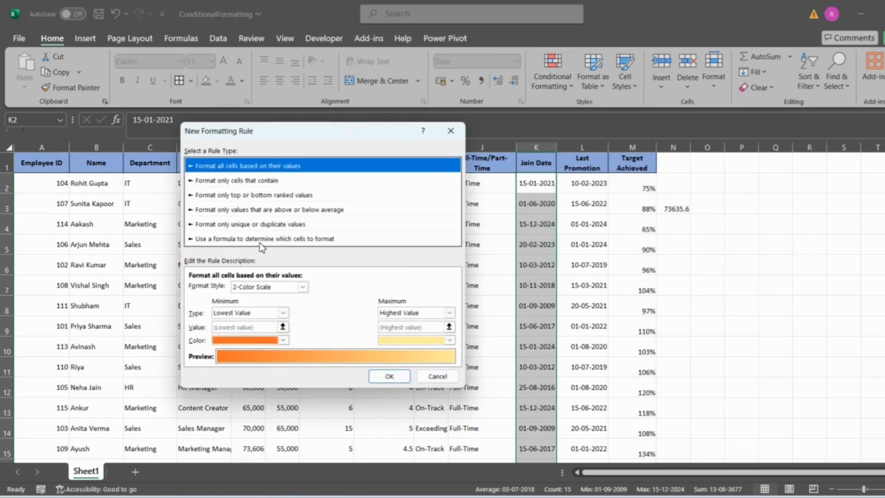
click(309, 238)
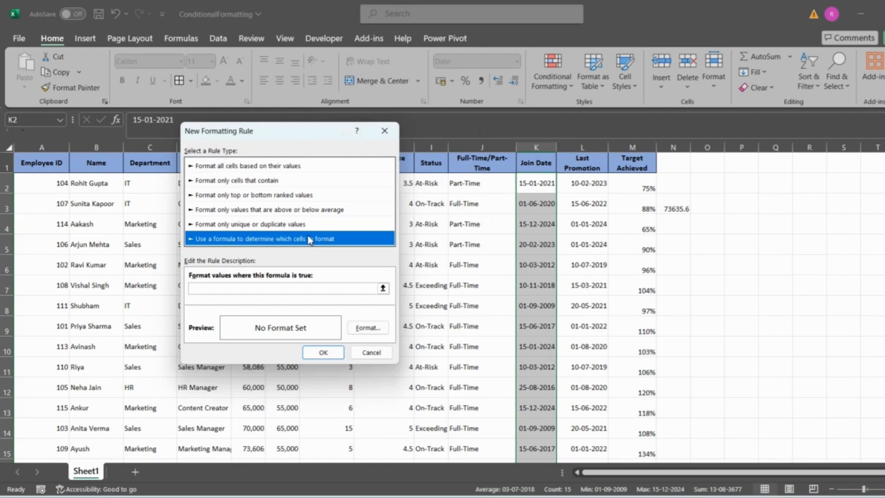
click(254, 289)
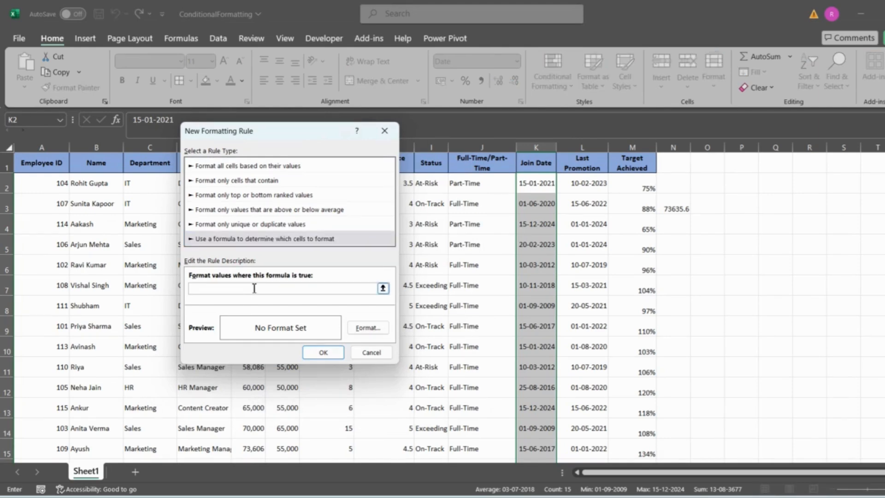
text(=YEAR()
text(K2)>2015)
Step: Give the formula-based Join Date rule a light gold fill and apply it to K2:K16
click(361, 330)
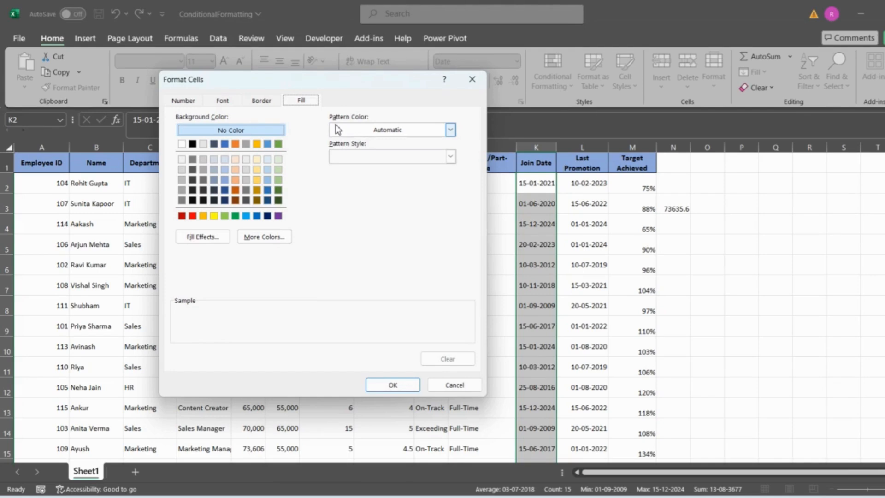
click(254, 170)
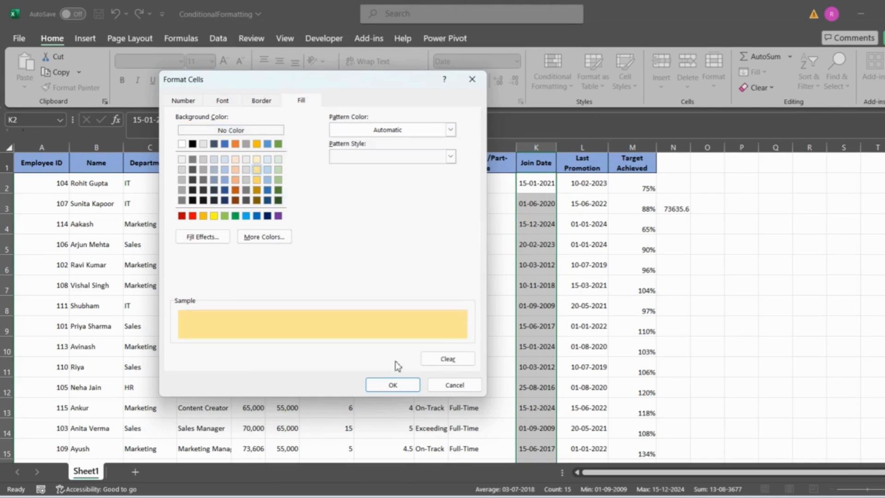
click(393, 385)
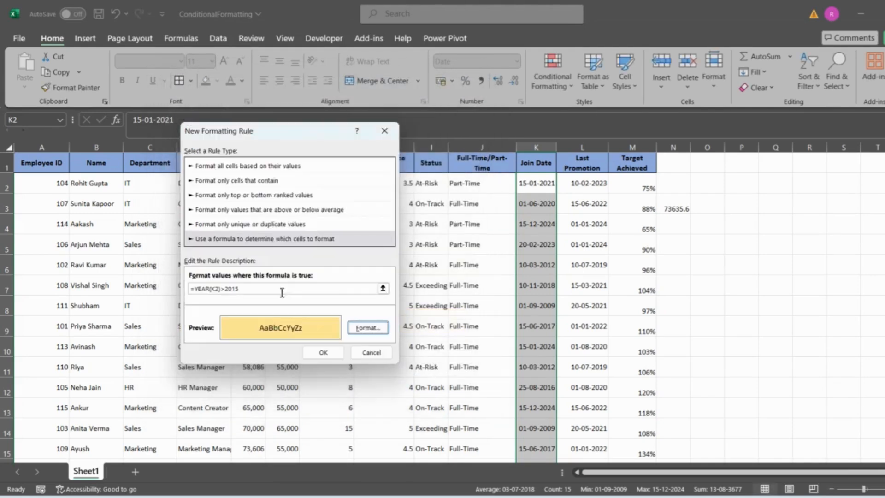
click(324, 352)
click(606, 306)
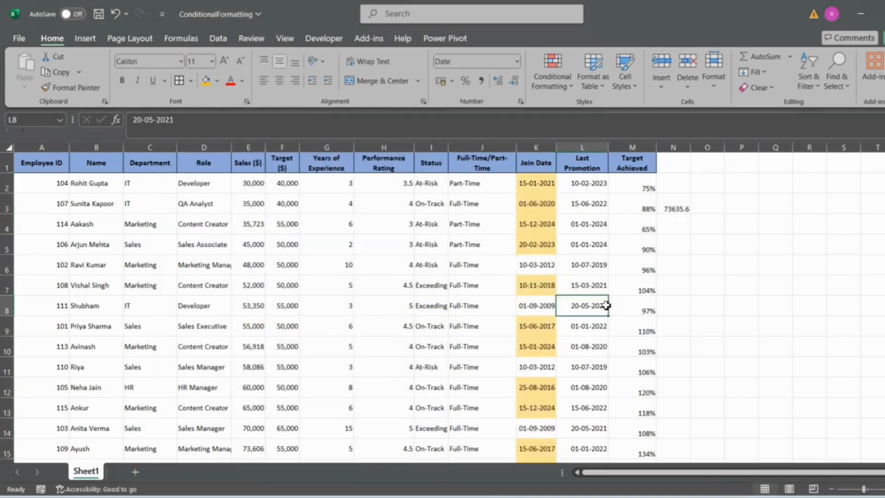
Step: Examine the Join Date column to compare the highlighted and unhighlighted dates with the after-2015 condition
scroll(607, 305, down, 2)
scroll(607, 305, up, 3)
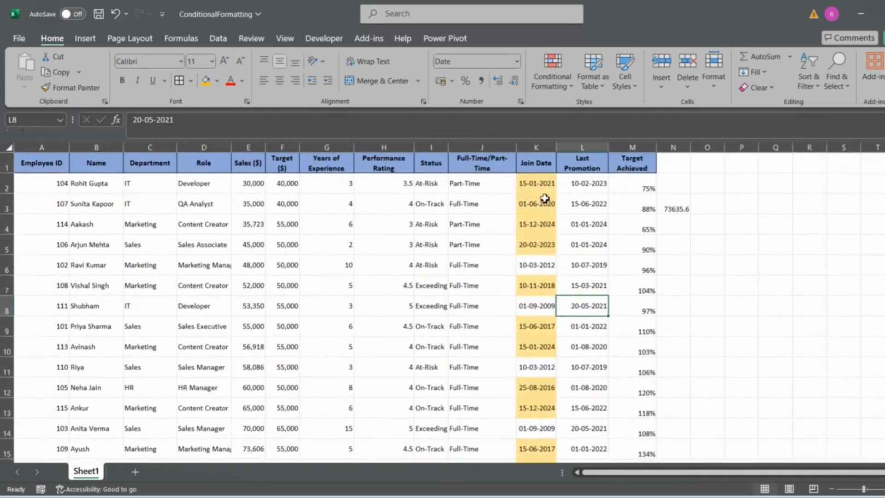
mouse_move(541, 187)
mouse_down()
mouse_move(539, 467)
mouse_move(539, 431)
mouse_up()
click(539, 387)
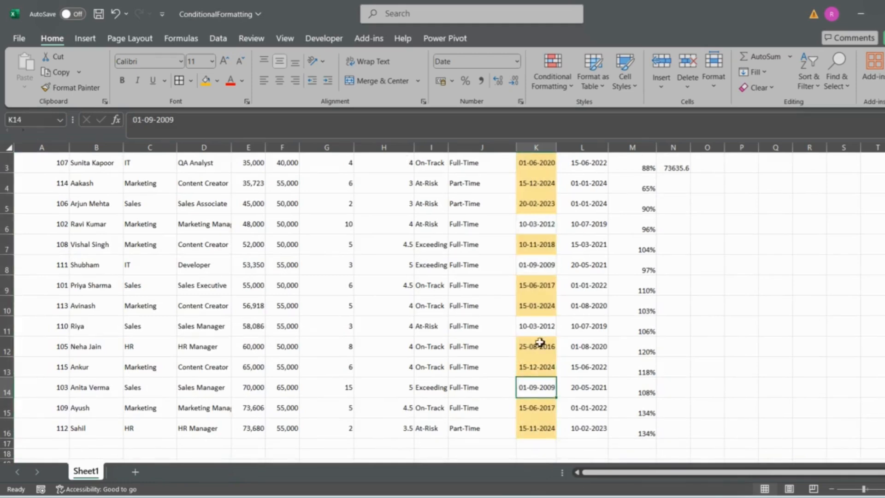
click(540, 324)
drag(541, 324, 538, 282)
scroll(537, 283, up, 1)
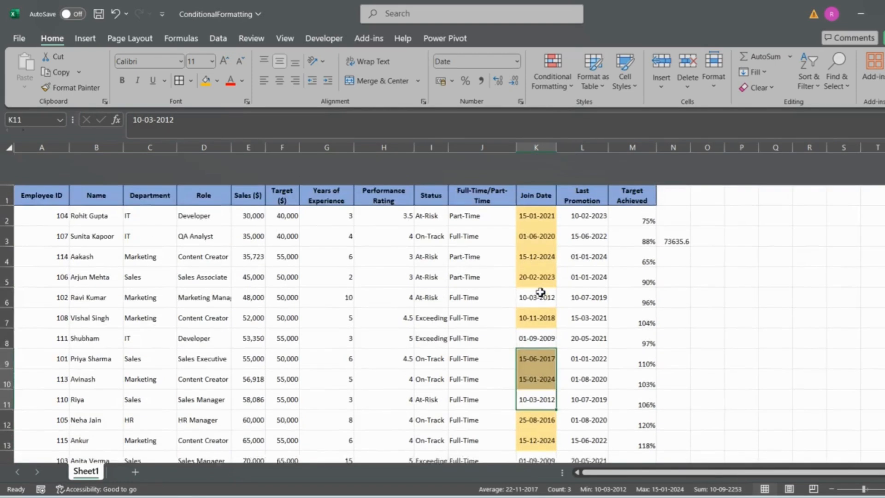
Step: Change the join date in K5 to 20-02-2014 to test the formula-based rule
click(537, 253)
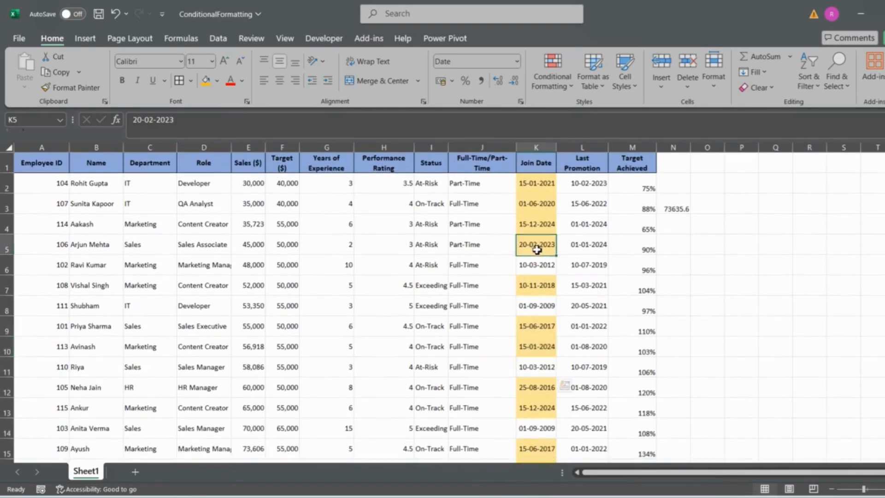
click(191, 125)
key(BackSpace)
key(BackSpace)
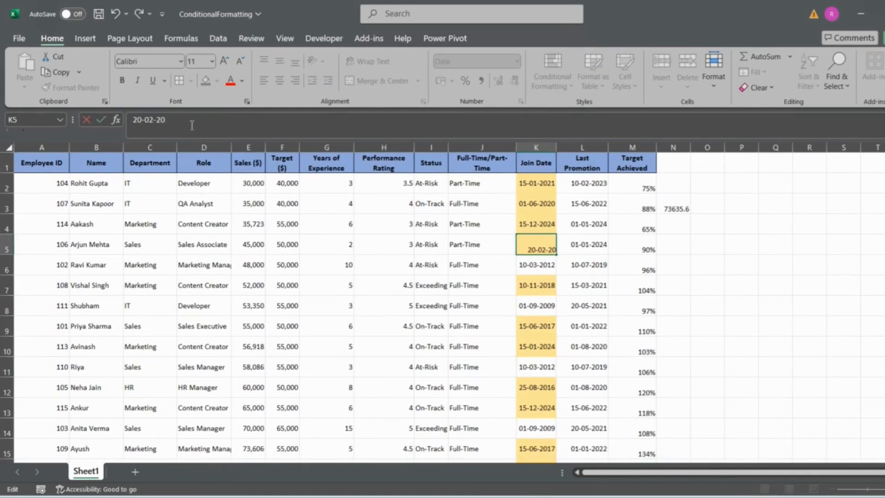
text(14)
key(Return)
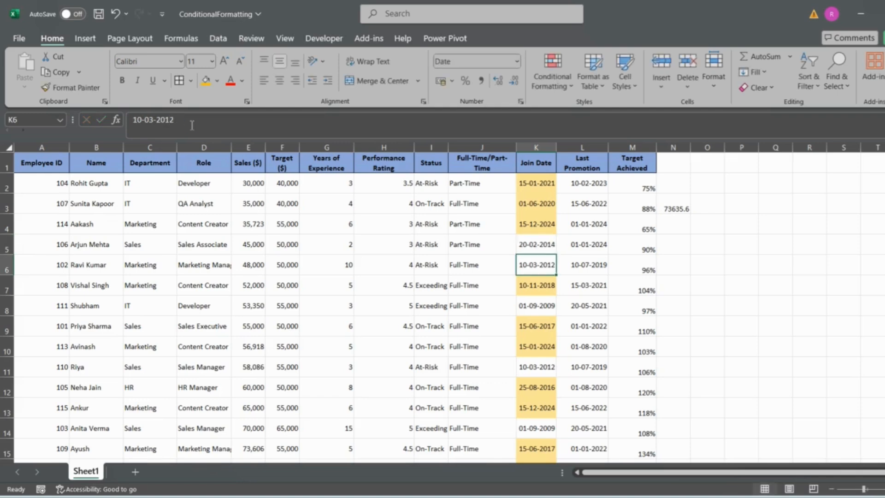
key(Up)
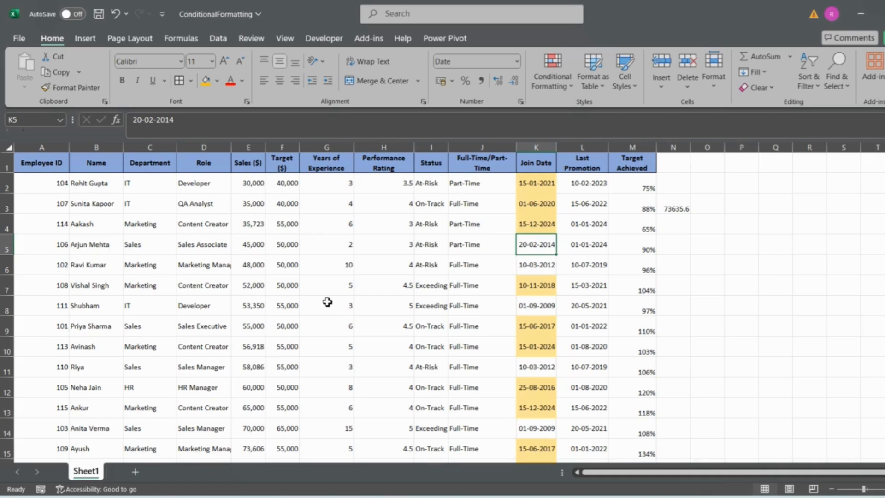
Step: Highlight Target Achieved values in M2:M16 that are less than 95% with Light Red Fill with Dark Red Text
click(631, 186)
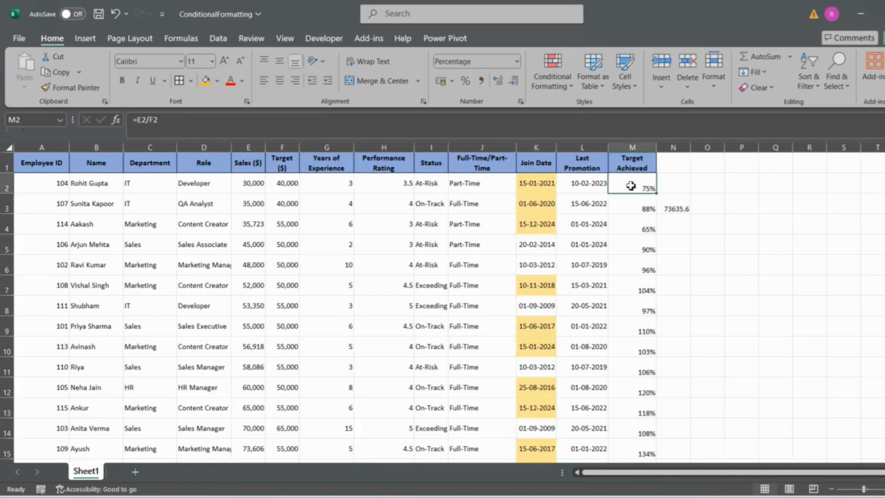
key(ctrl+shift+Down)
click(553, 83)
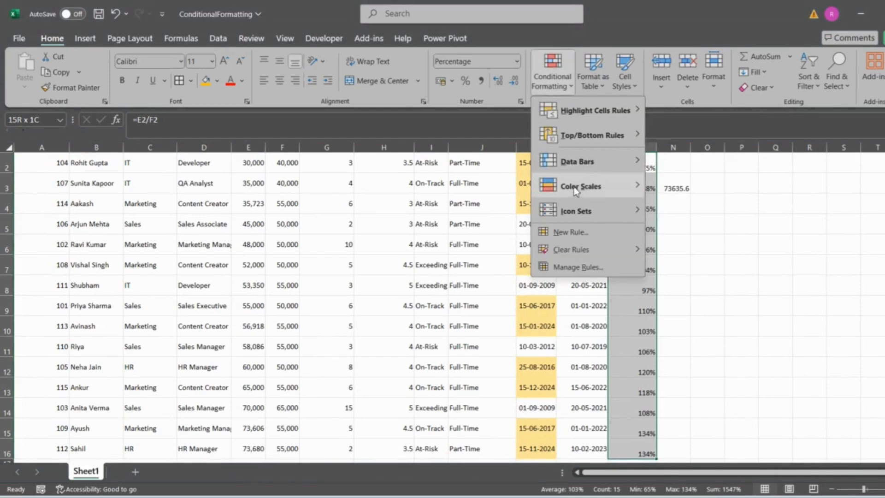
mouse_move(641, 113)
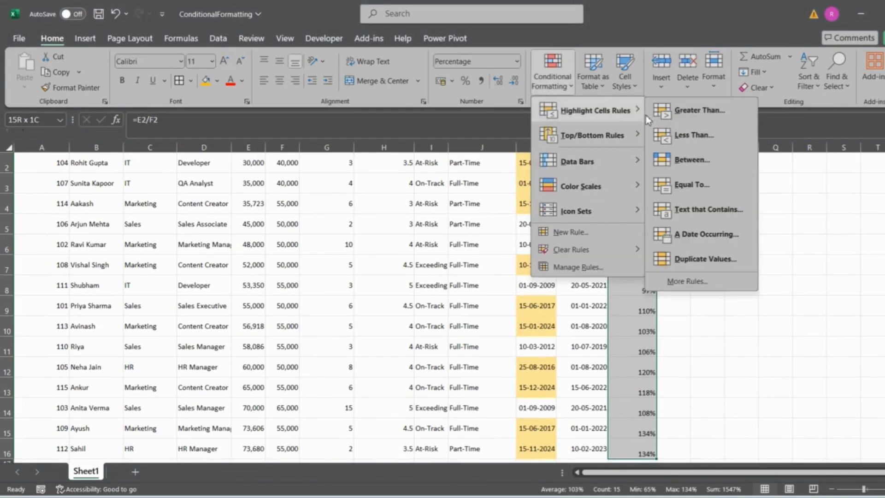
click(706, 140)
text(95%)
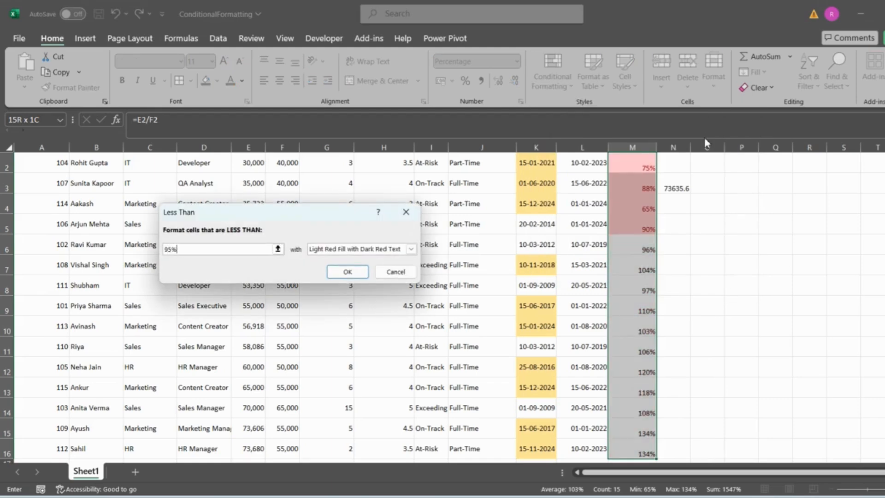
click(364, 275)
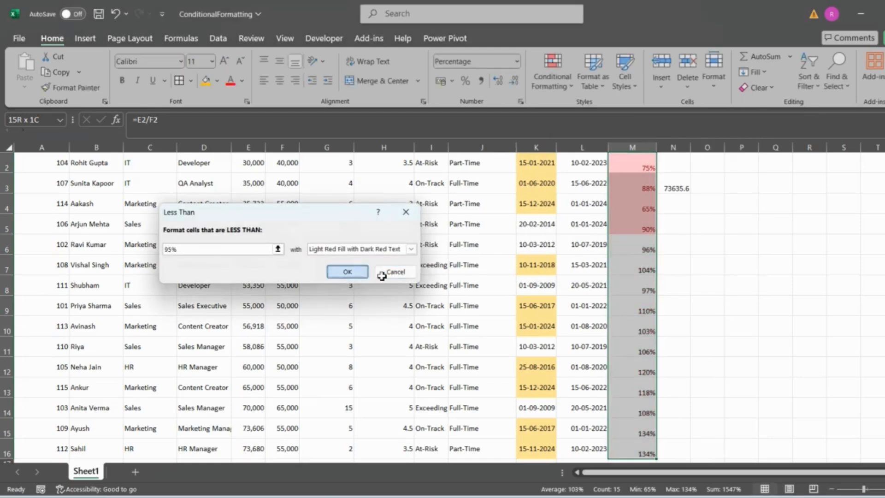
scroll(622, 271, up, 1)
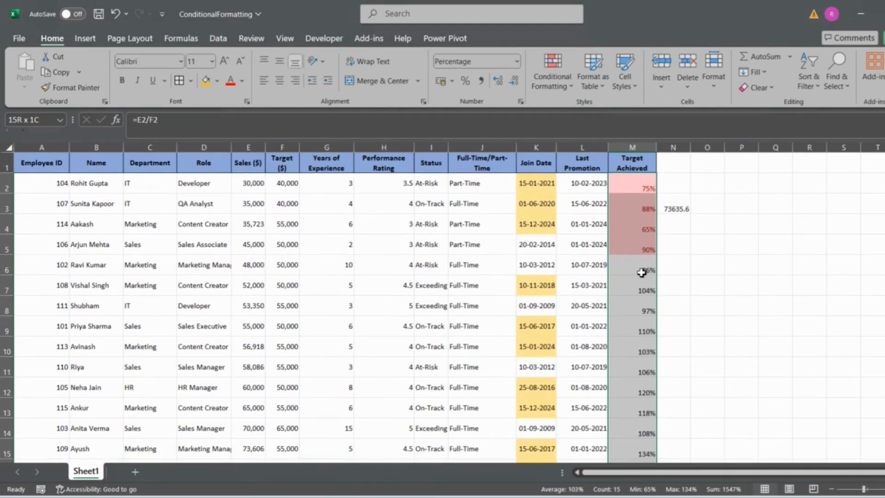
Step: Set the Target Achieved value in M6 to 91%, and delete the percentile formula from N3
click(641, 273)
text(91)
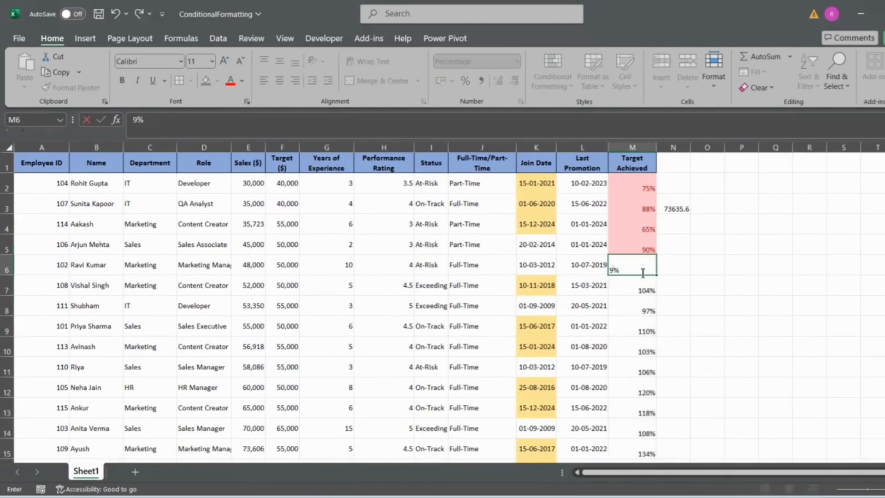
key(Return)
click(685, 207)
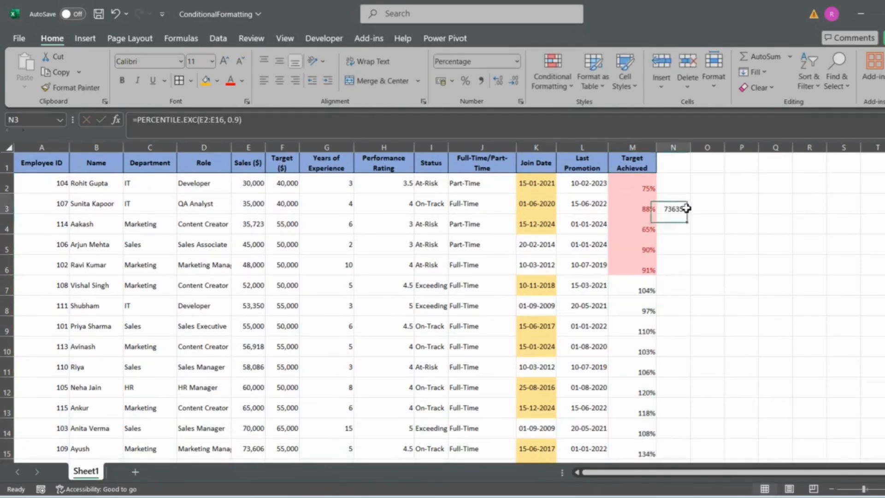
key(Delete)
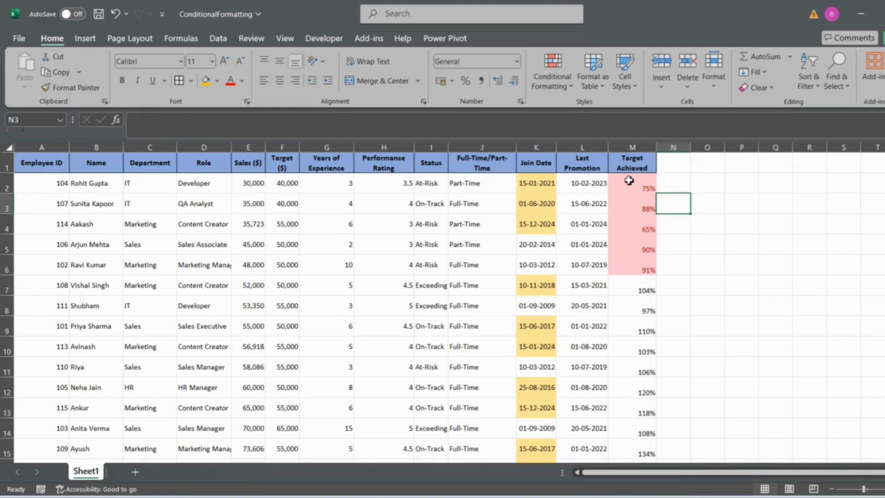
Step: Add a Less Than rule to M2:M16 with the threshold 99 and Light Red Fill with Dark Red Text
click(630, 181)
key(ctrl+shift+Down)
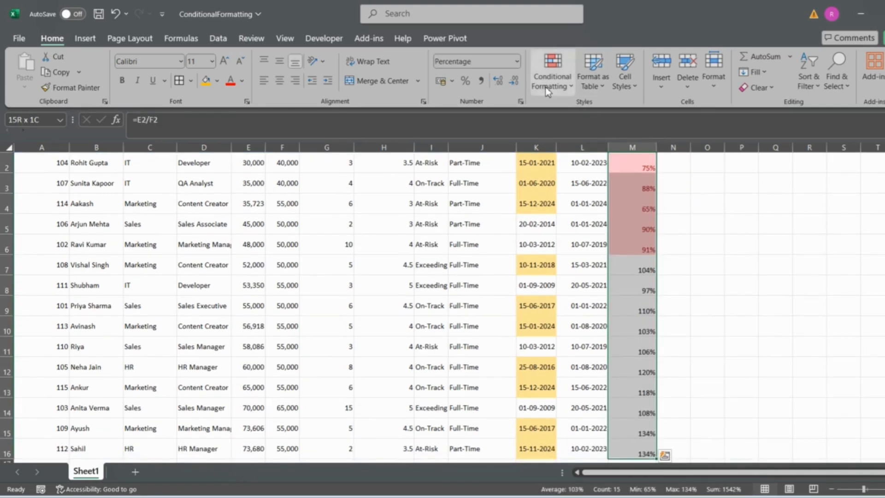
click(558, 88)
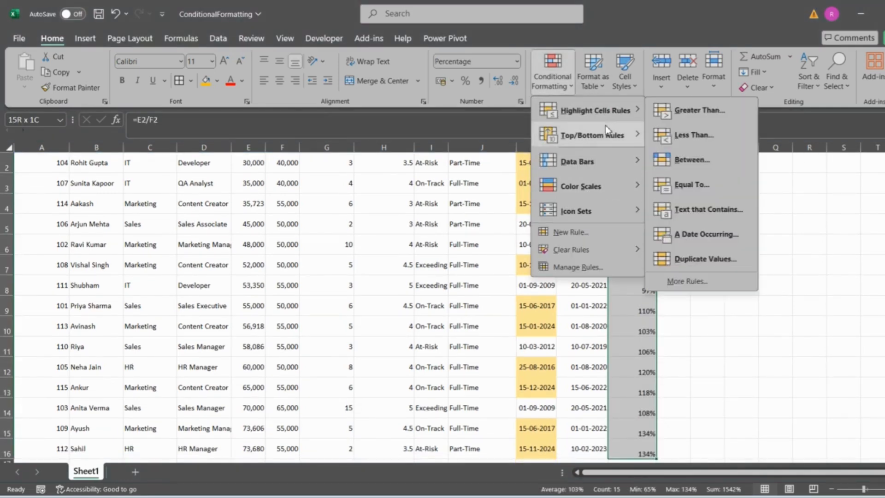
mouse_move(626, 114)
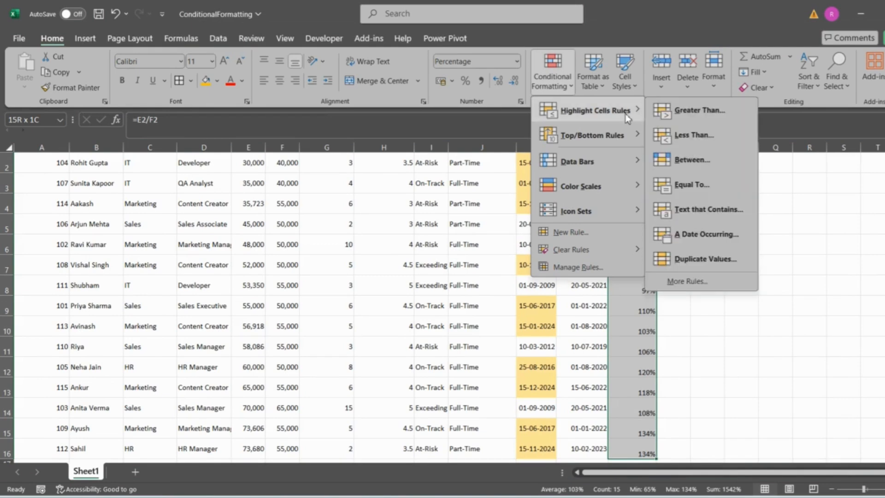
click(704, 137)
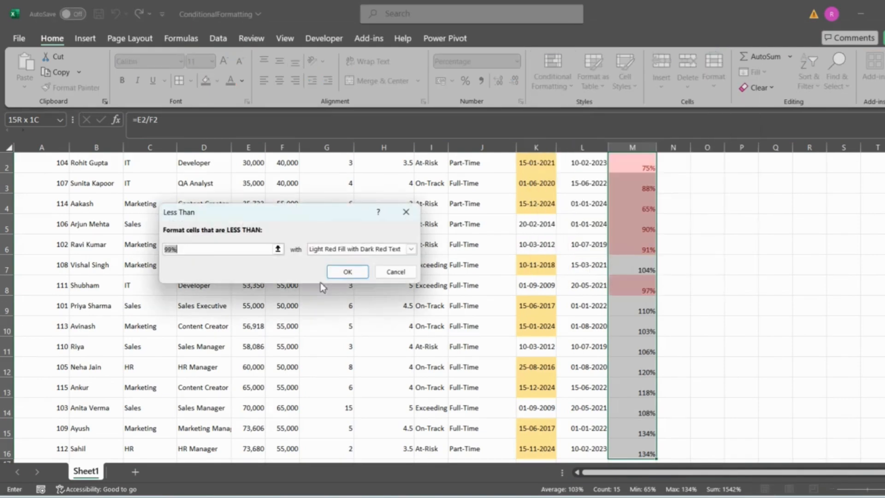
click(196, 253)
key(BackSpace)
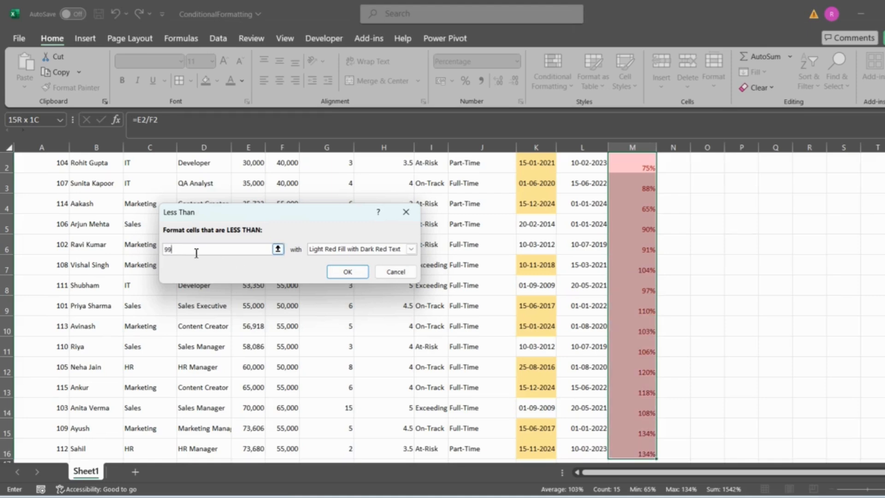
click(348, 273)
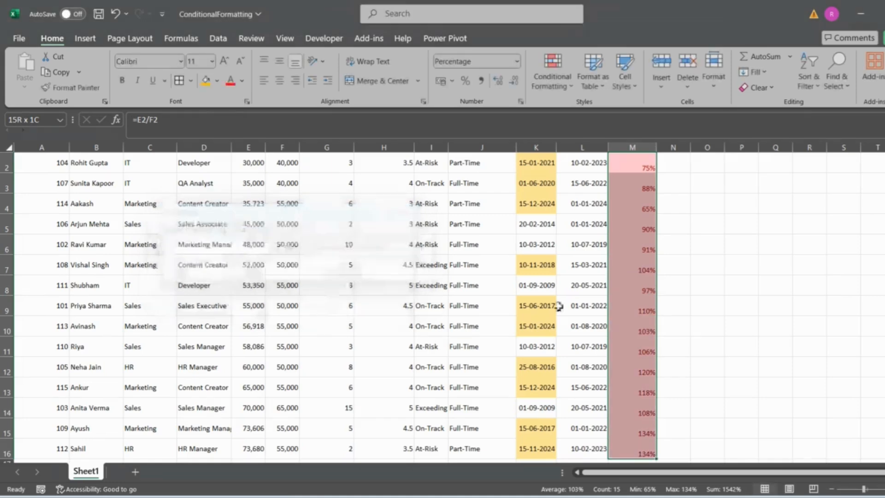
scroll(559, 306, up, 1)
scroll(656, 326, down, 3)
scroll(656, 325, up, 4)
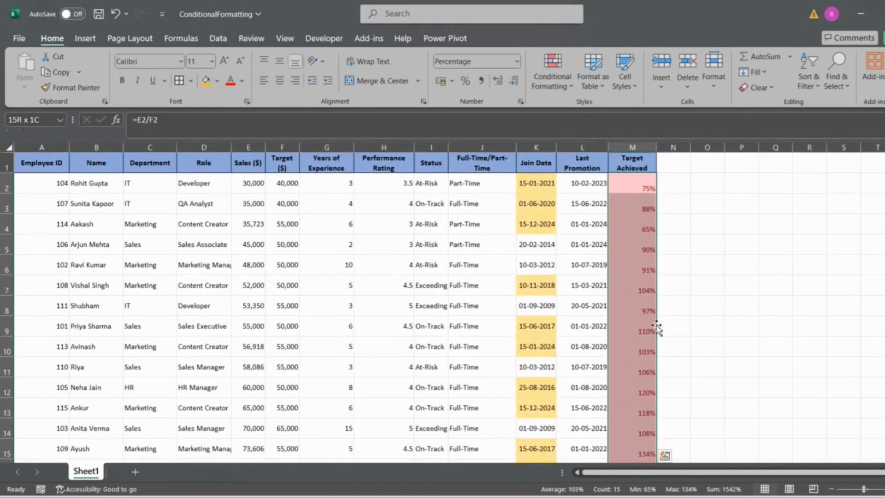
Step: Enter 0.75 in N2 as the decimal equivalent of the adjacent Target Achieved percentage
click(665, 183)
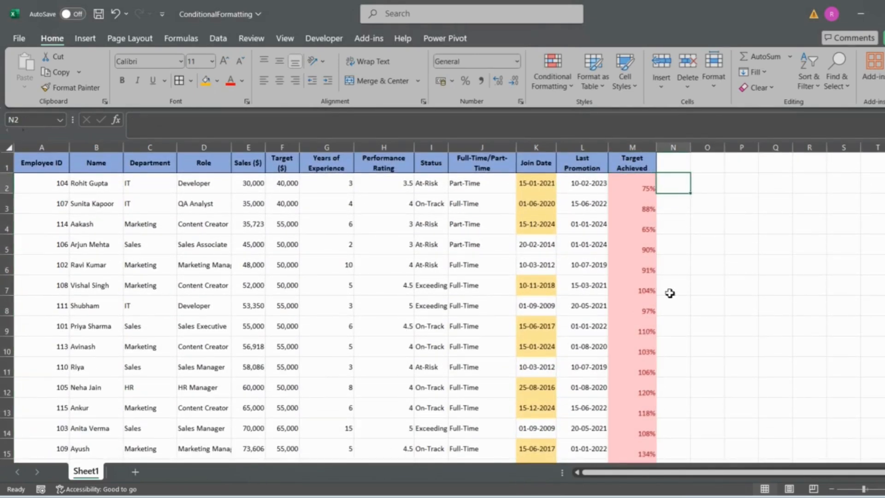
text(0.7)
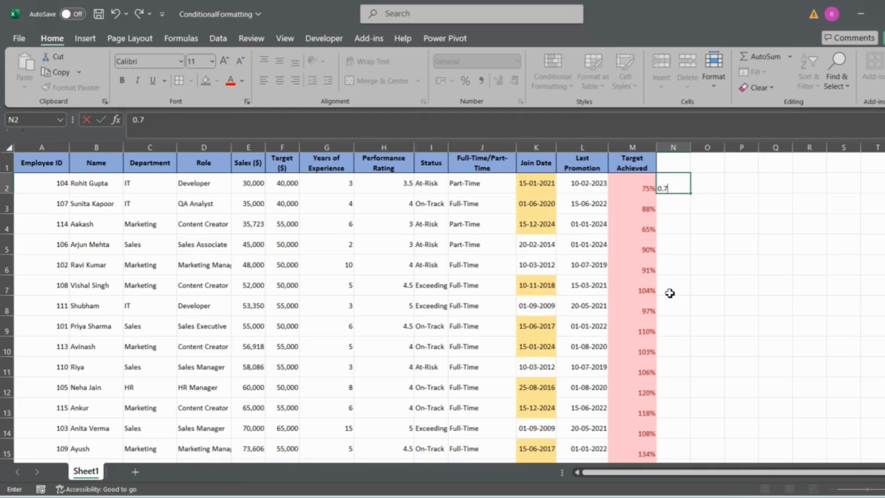
text(5)
key(Return)
key(Up)
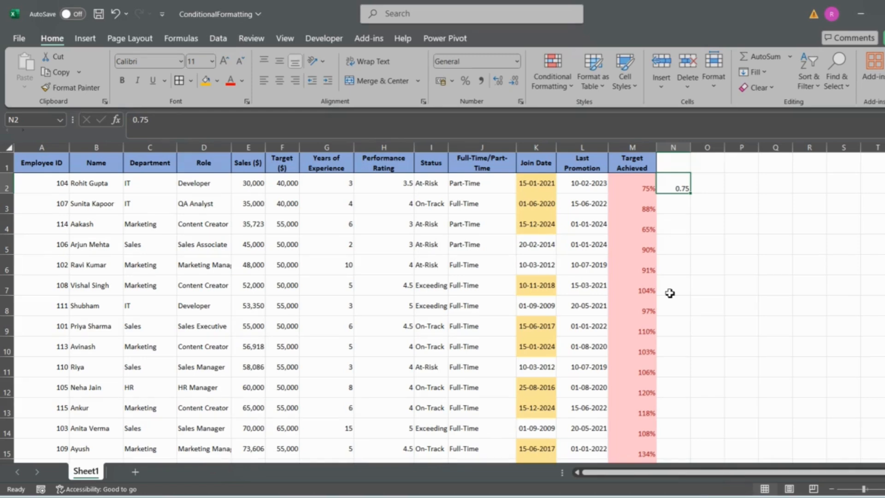
Step: Add a Less Than rule to M2:M16 with the threshold 0.95 and Light Red Fill with Dark Red Text
click(629, 176)
key(ctrl+shift+Down)
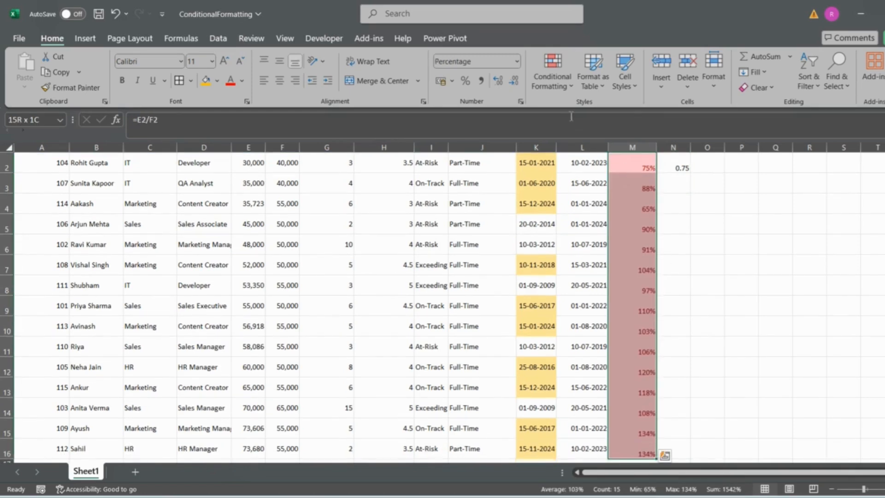
click(557, 90)
mouse_move(617, 107)
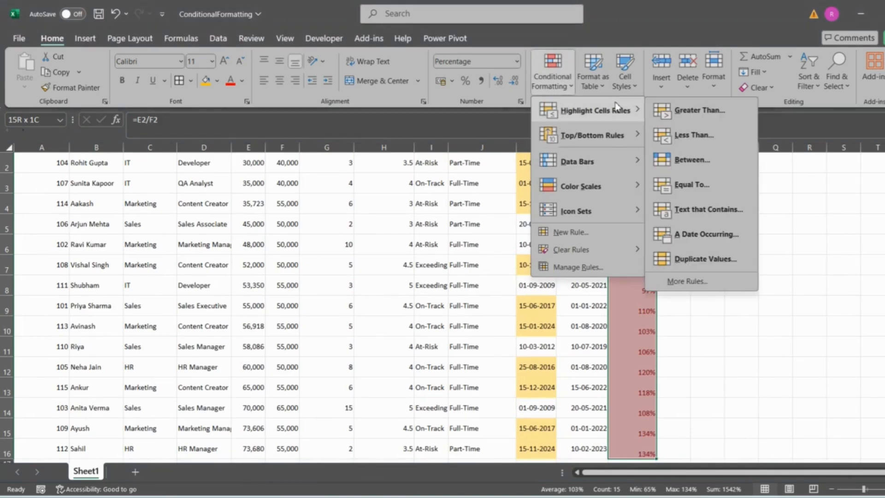
click(692, 136)
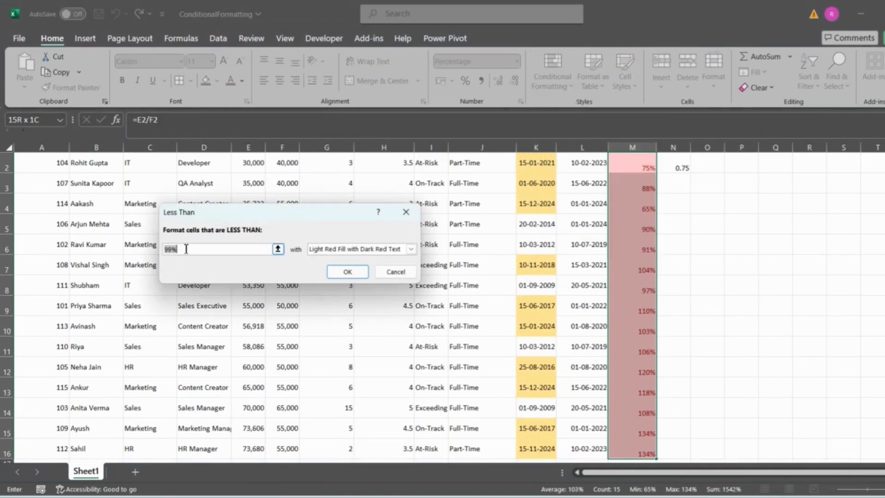
key(BackSpace)
text(0.2)
key(BackSpace)
text(95)
click(353, 275)
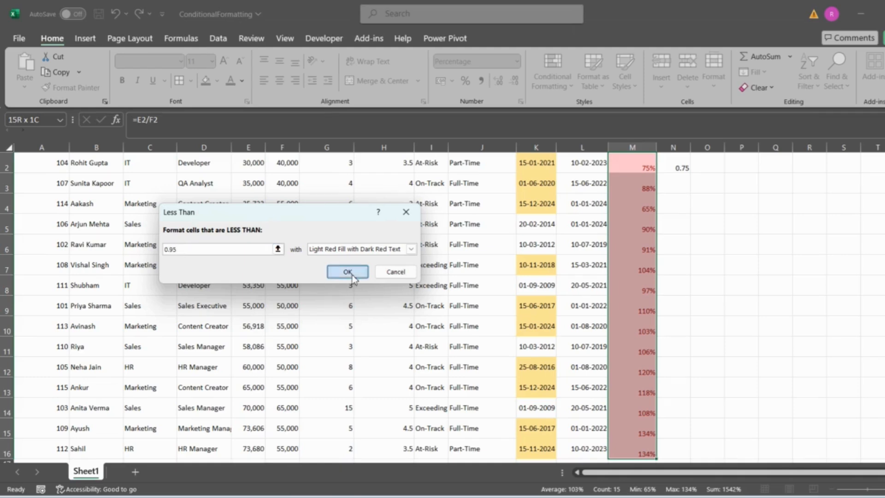
Step: Clear the conditional formatting rules from the selected Target Achieved cells M2:M16 only
click(558, 87)
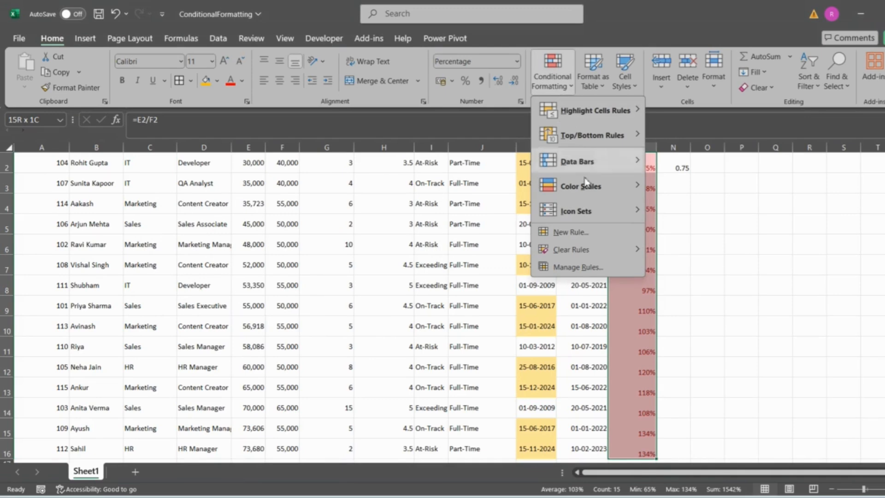
scroll(751, 229, up, 2)
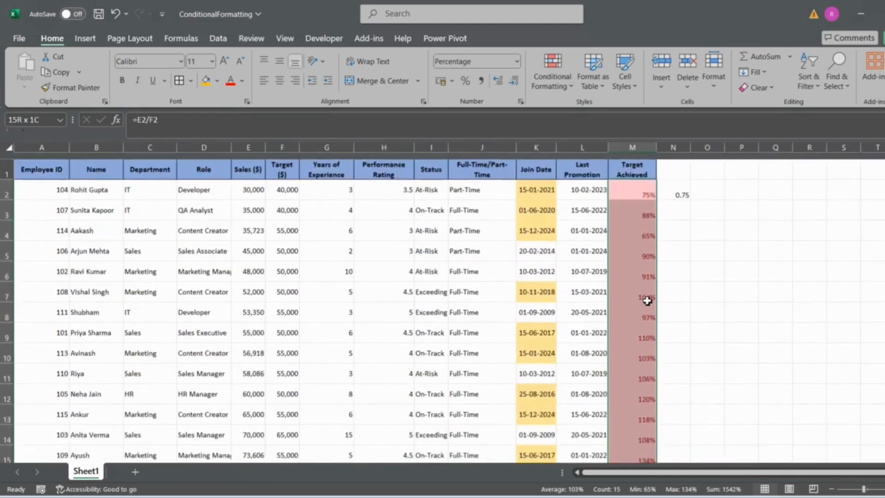
scroll(648, 301, down, 2)
scroll(648, 301, up, 2)
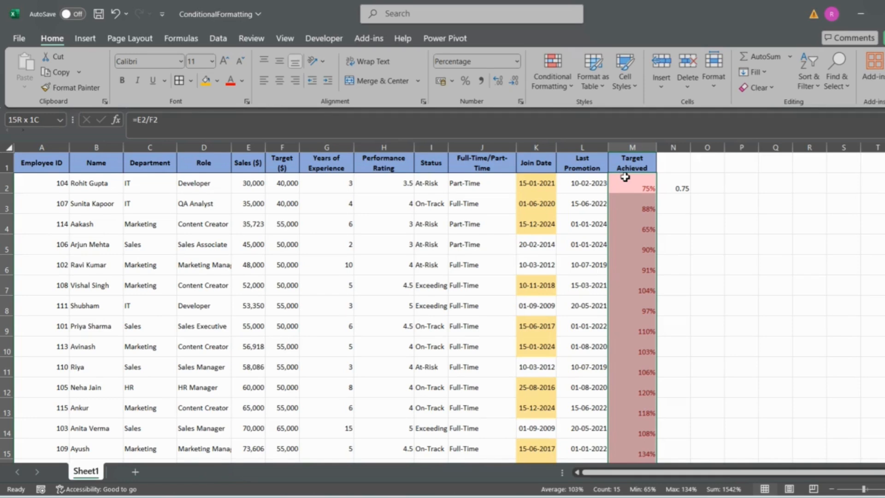
click(549, 74)
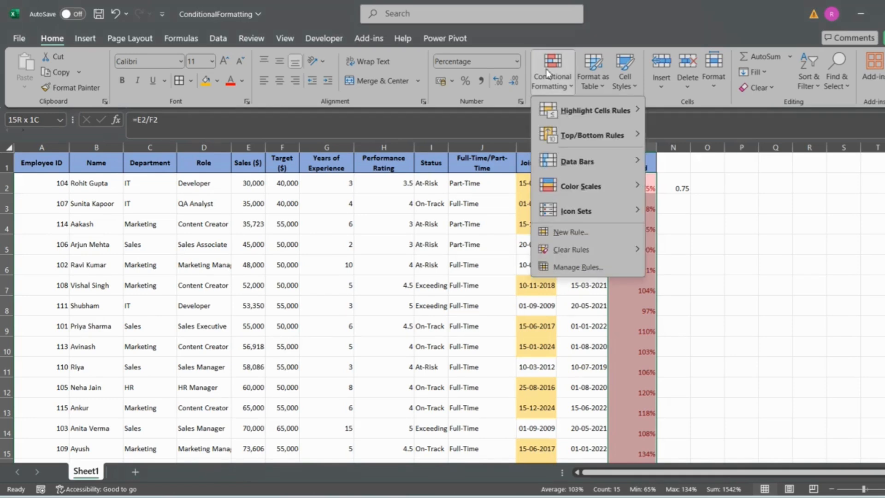
mouse_move(594, 259)
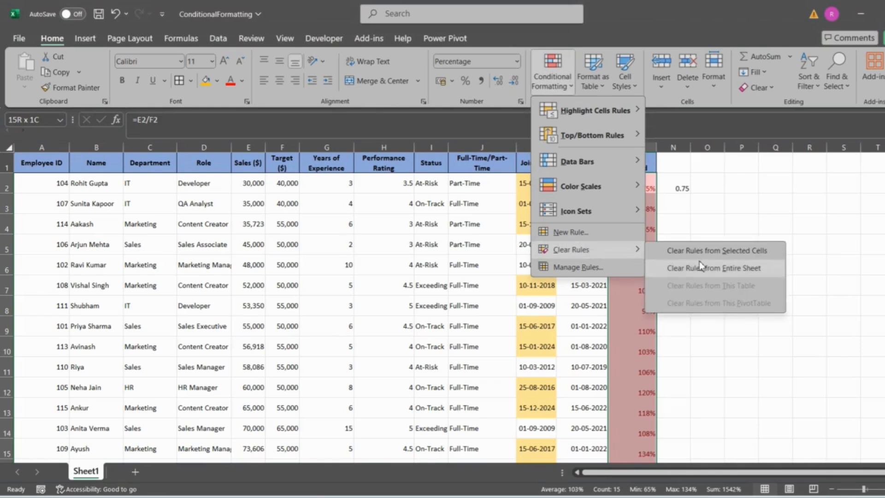
click(711, 251)
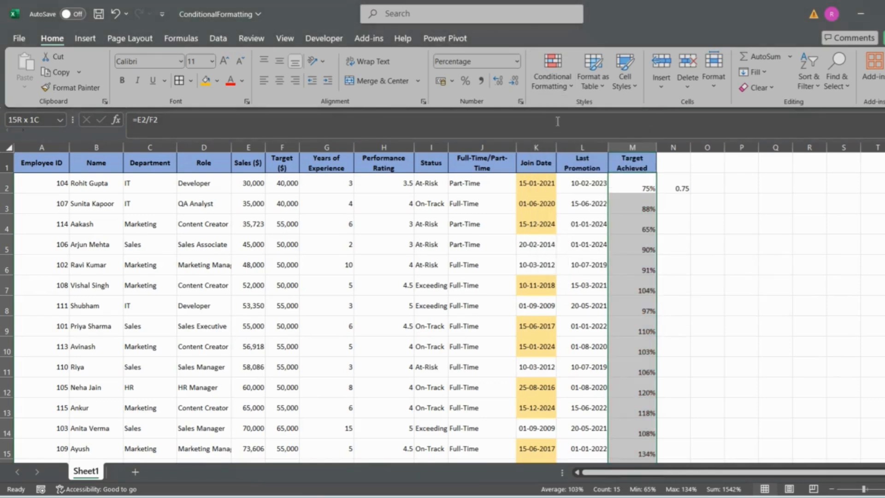
Step: Apply a Less Than rule of 0.95 with Light Red Fill with Dark Red Text to Target Achieved cells M2:M16, and select N2
click(556, 81)
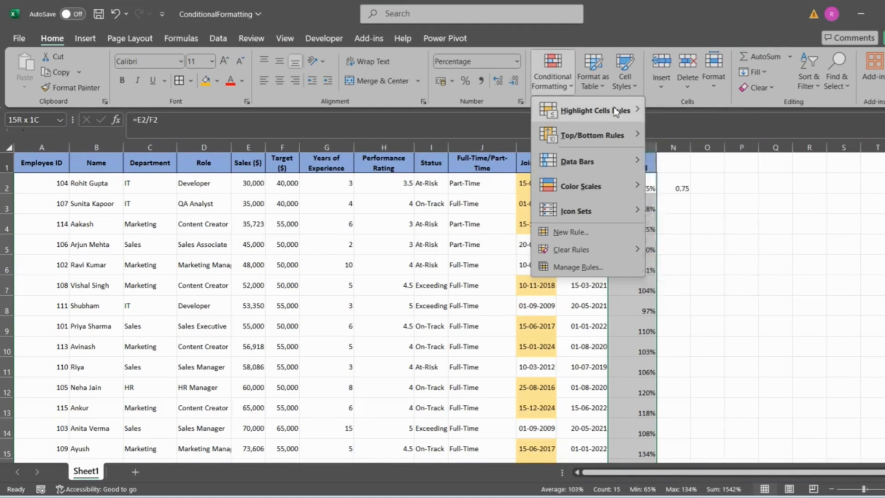
mouse_move(623, 111)
click(699, 136)
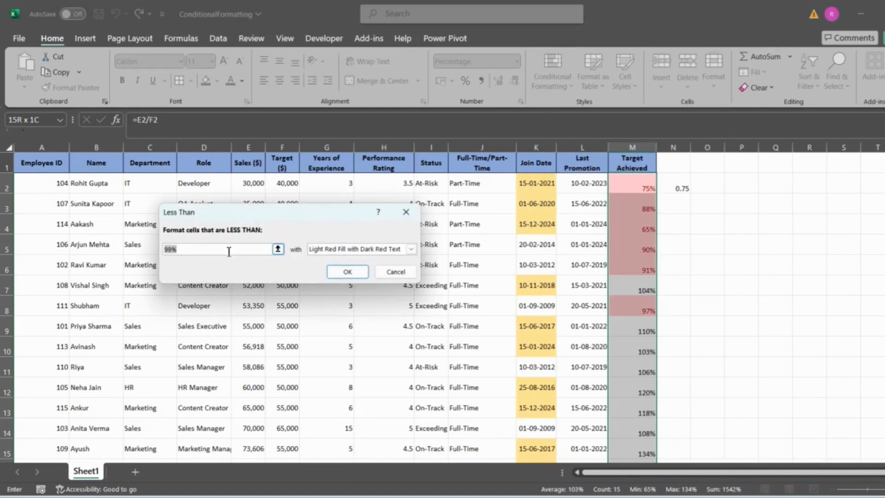
text(0.95)
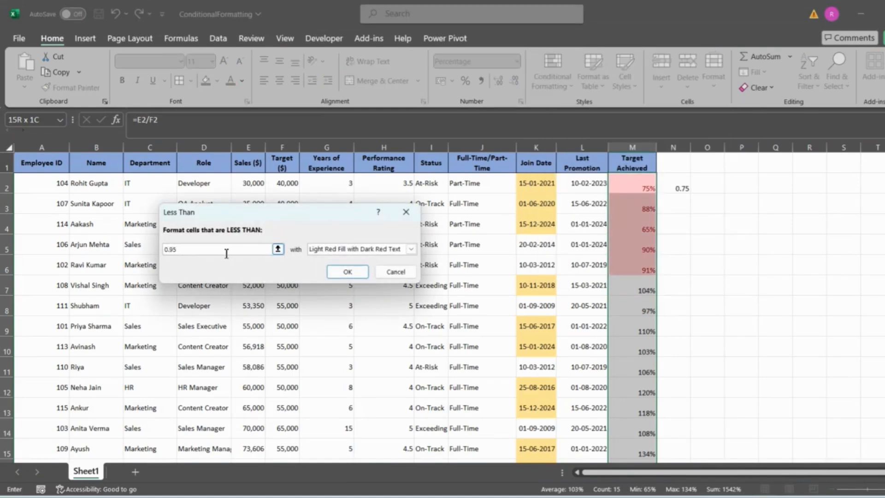
click(350, 272)
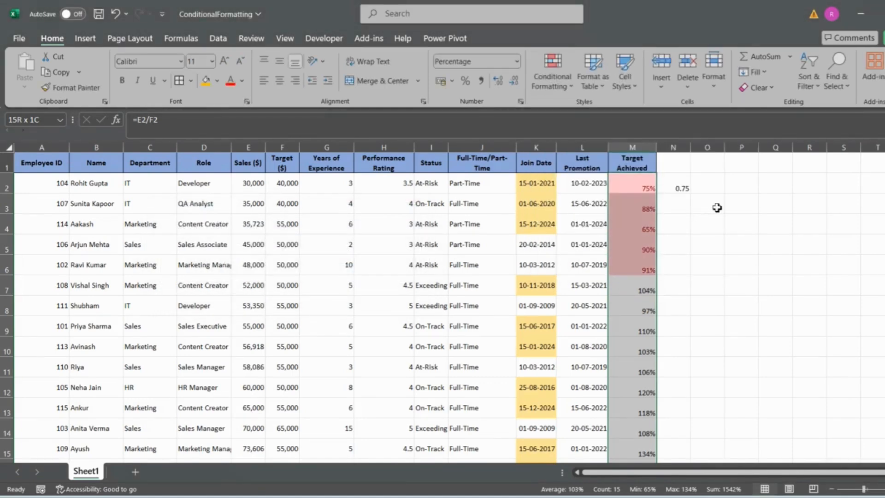
click(680, 184)
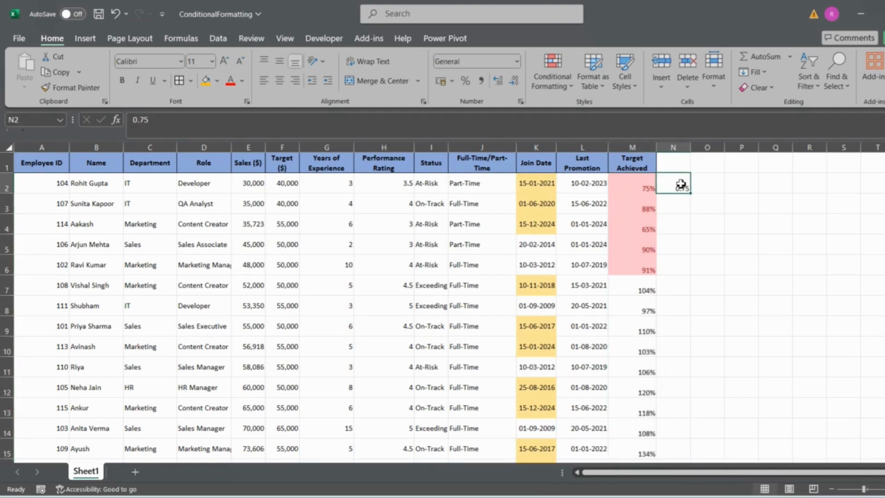